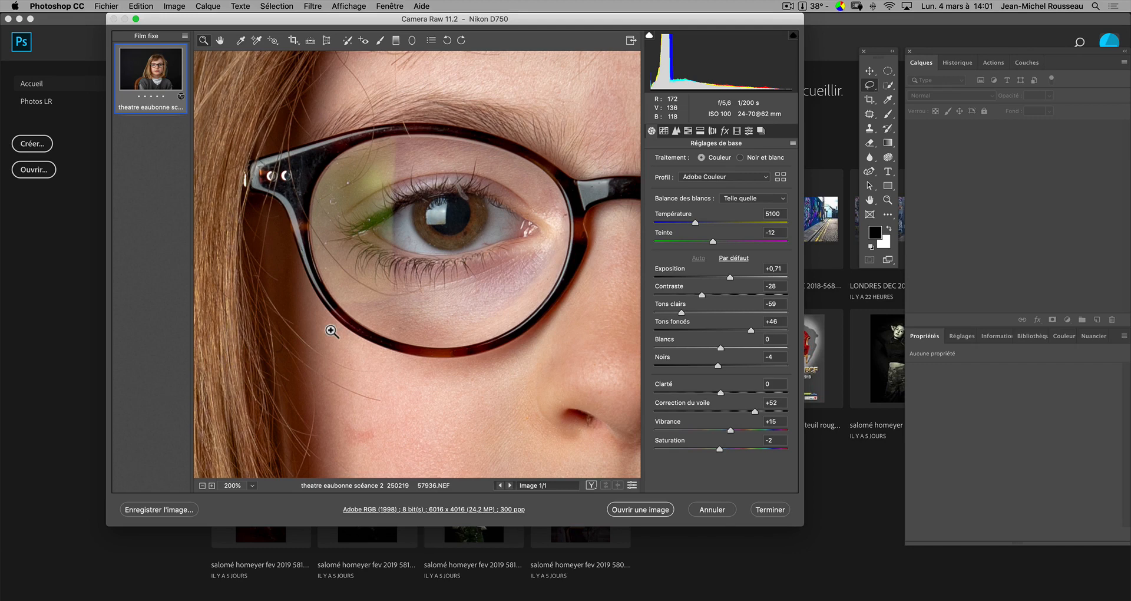
- Try to remove the green reflection with a green defringe amount of 15 and a green hue range of 0/20, then zero the amount
{"action": "left_click", "coordinate": [712, 132]}
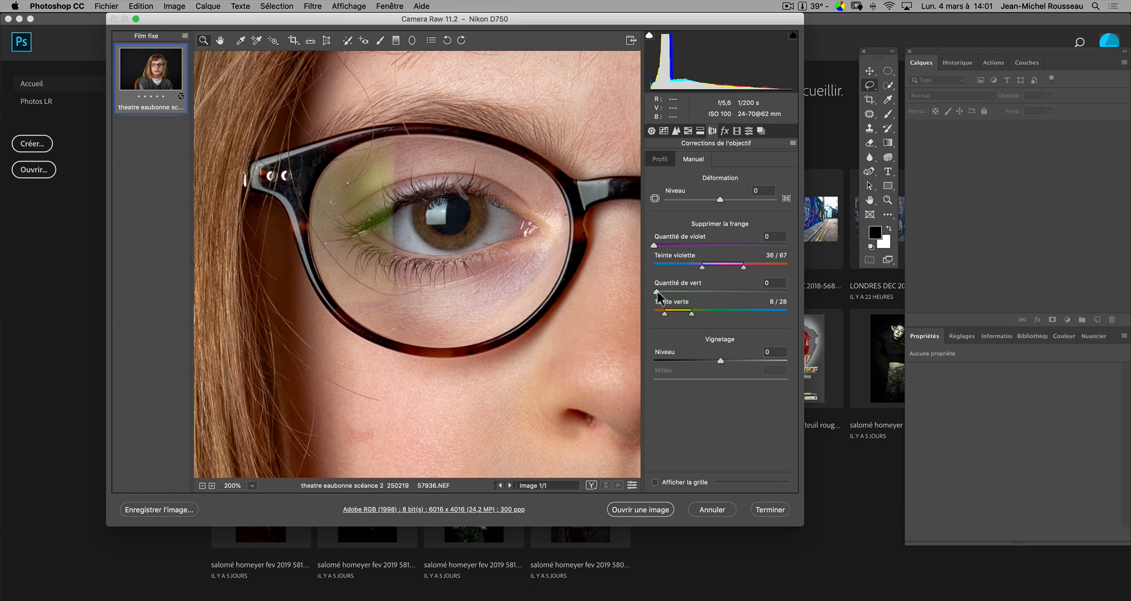
{"action": "left_click_drag", "start_coordinate": [657, 290], "coordinate": [754, 297]}
{"action": "left_click_drag", "start_coordinate": [682, 313], "coordinate": [652, 318]}
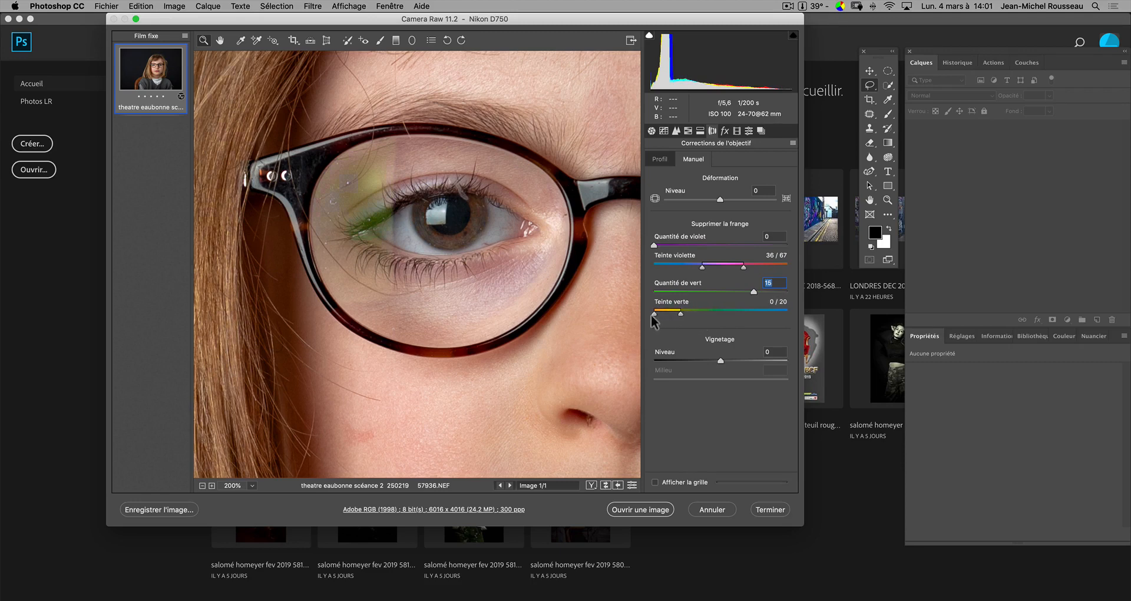
{"action": "left_click_drag", "start_coordinate": [753, 290], "coordinate": [653, 291]}
- Try a purple defringe amount of 17 with different purple hue ranges, ending at 38/69, then reset the amount to 0
{"action": "left_click_drag", "start_coordinate": [655, 245], "coordinate": [806, 271]}
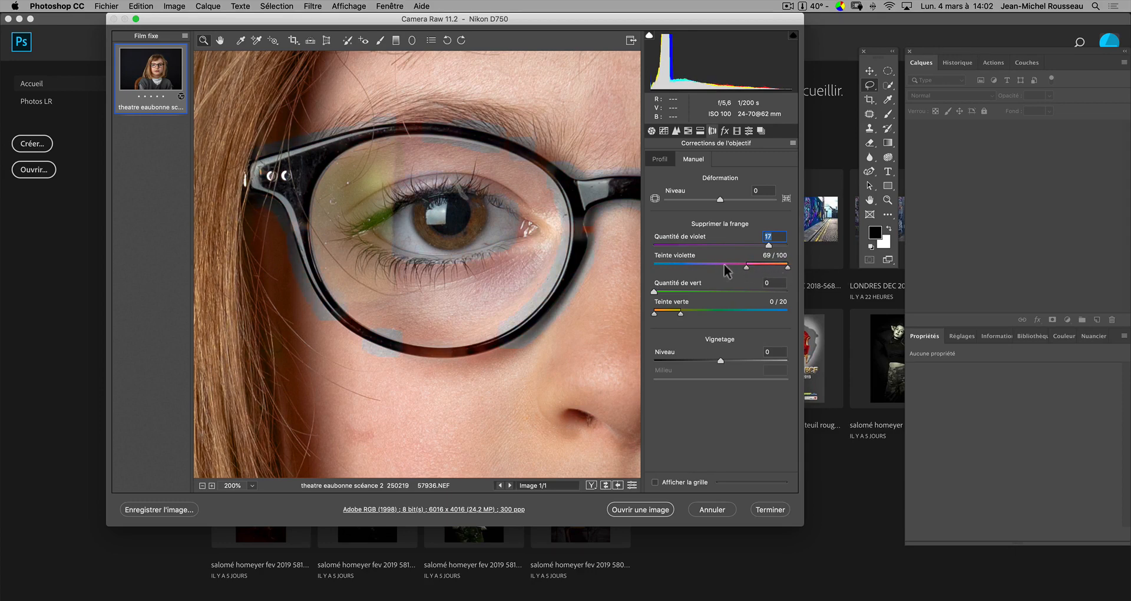
{"action": "left_click_drag", "start_coordinate": [772, 262], "coordinate": [733, 273]}
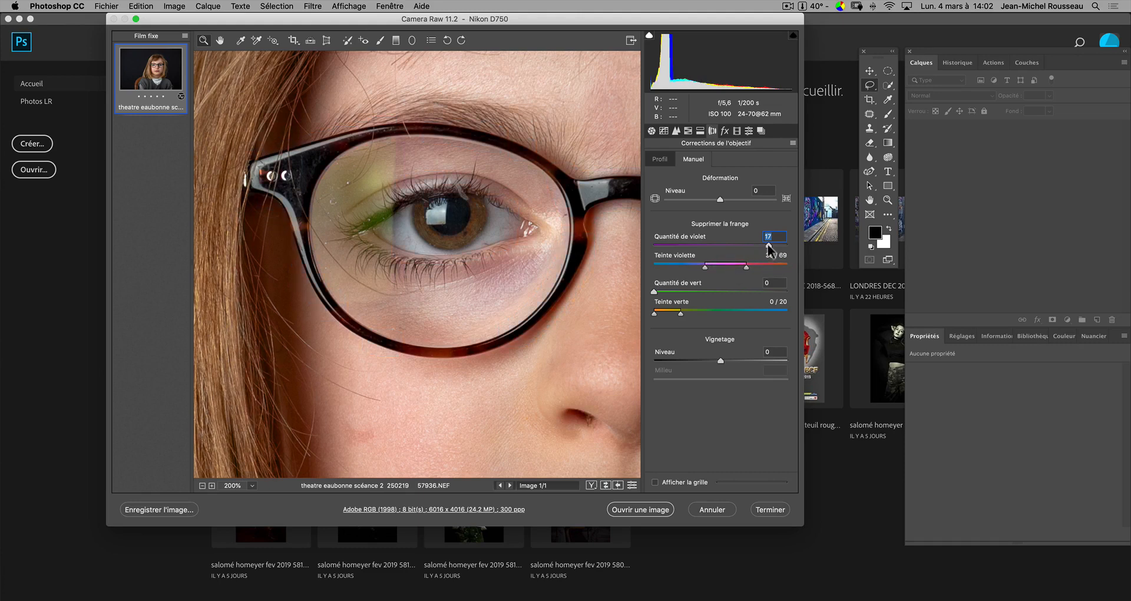
{"action": "left_click_drag", "start_coordinate": [763, 245], "coordinate": [633, 252]}
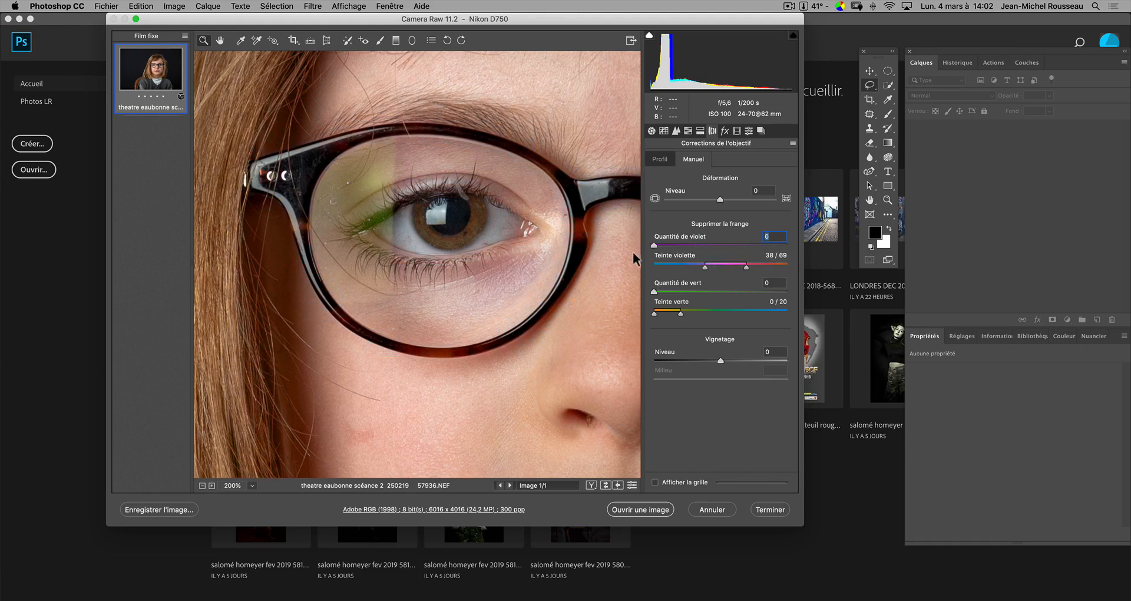
{"action": "left_click", "coordinate": [653, 292]}
- Try to desaturate the reflection with the yellow saturation at -100, then reset the yellow and green saturation to 0
{"action": "left_click", "coordinate": [701, 130]}
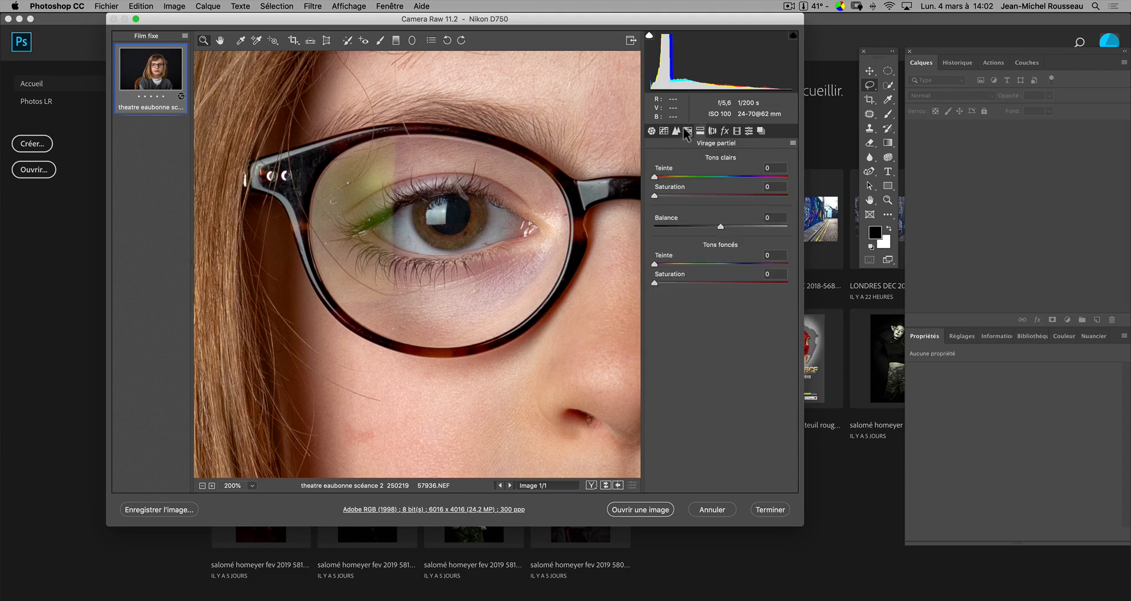
{"action": "left_click", "coordinate": [684, 128]}
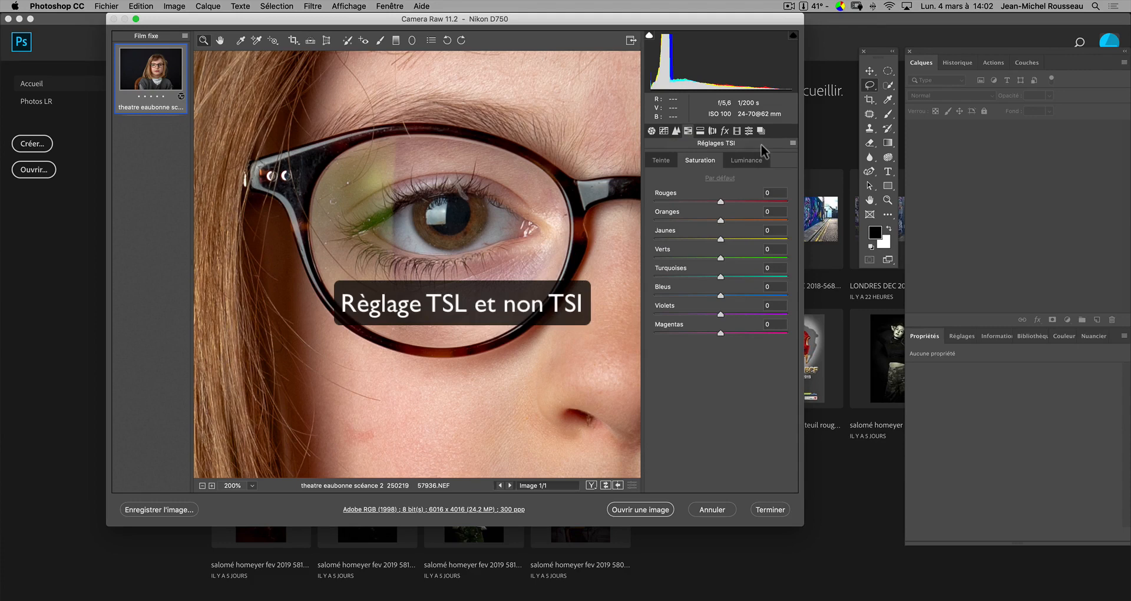
{"action": "left_click", "coordinate": [653, 161]}
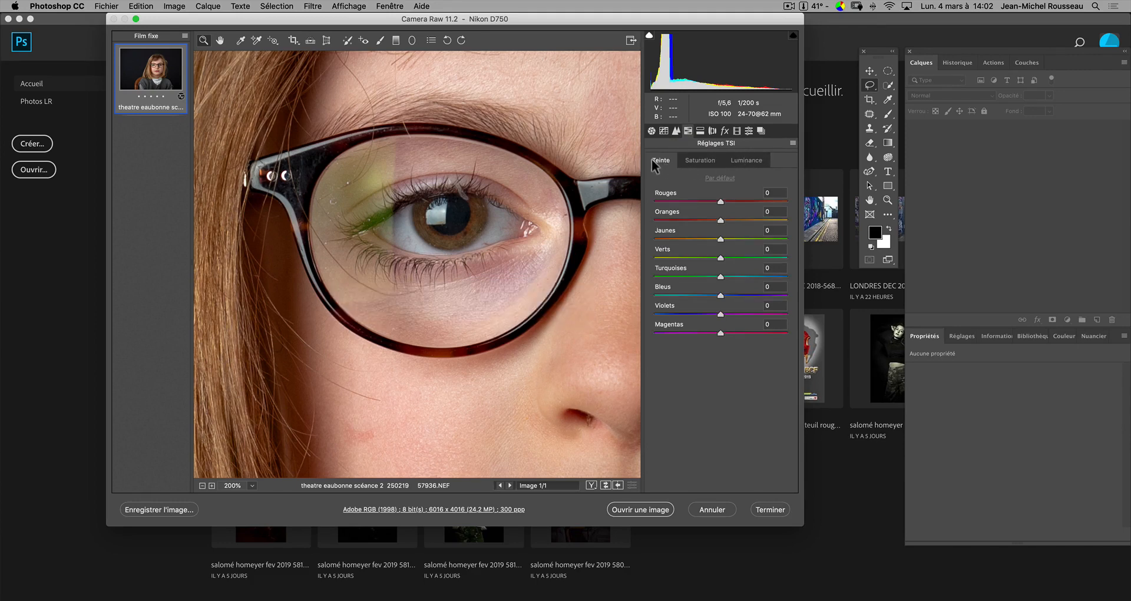
{"action": "left_click", "coordinate": [701, 162]}
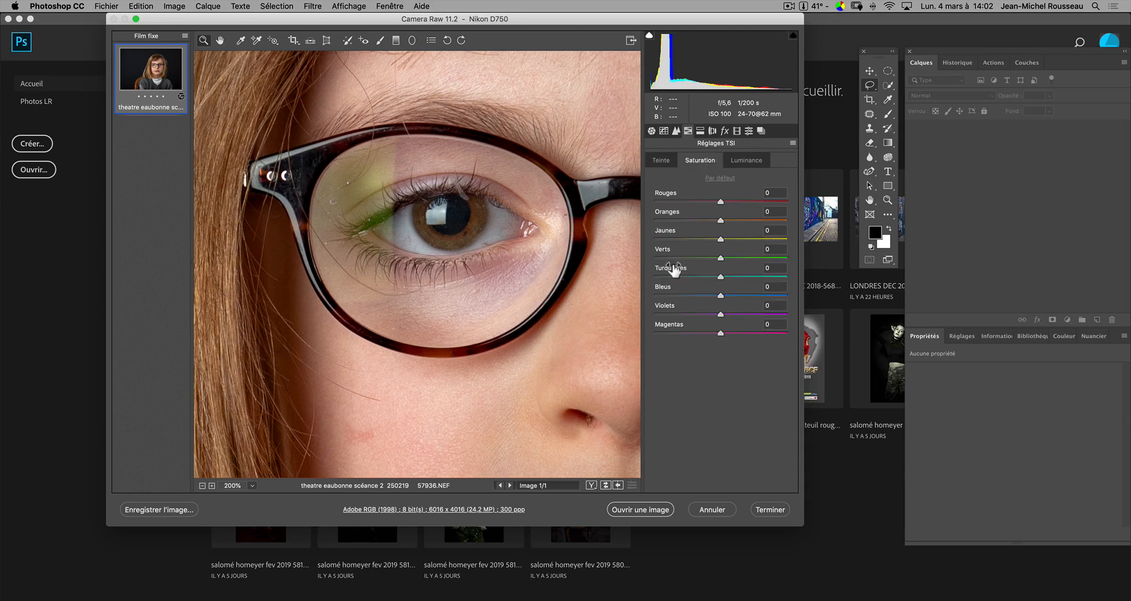
{"action": "left_click_drag", "start_coordinate": [720, 257], "coordinate": [653, 241]}
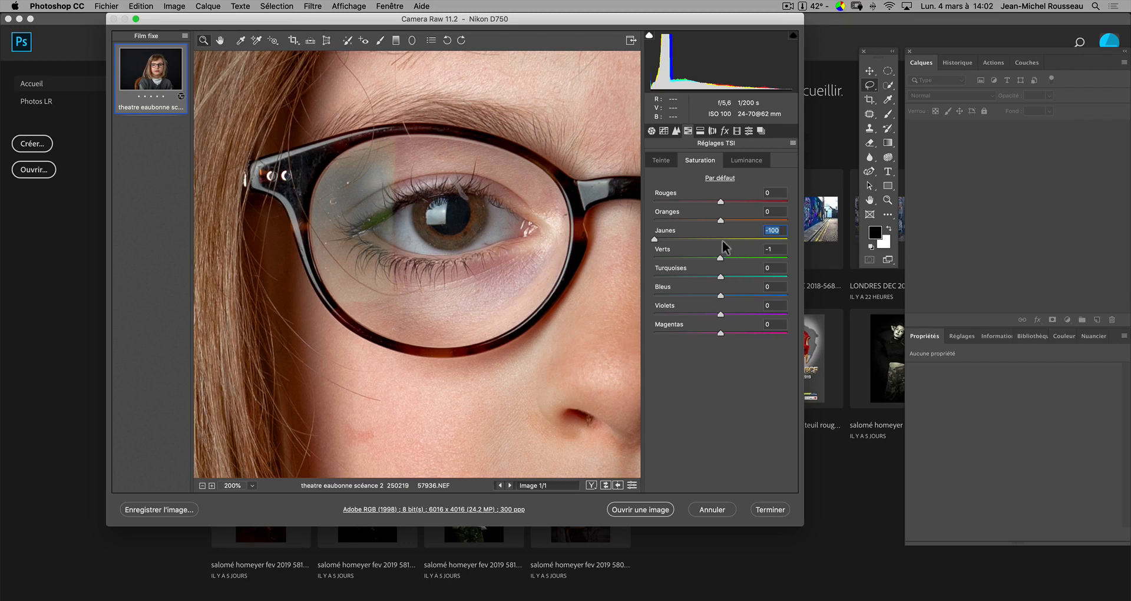
{"action": "double_click", "coordinate": [654, 239]}
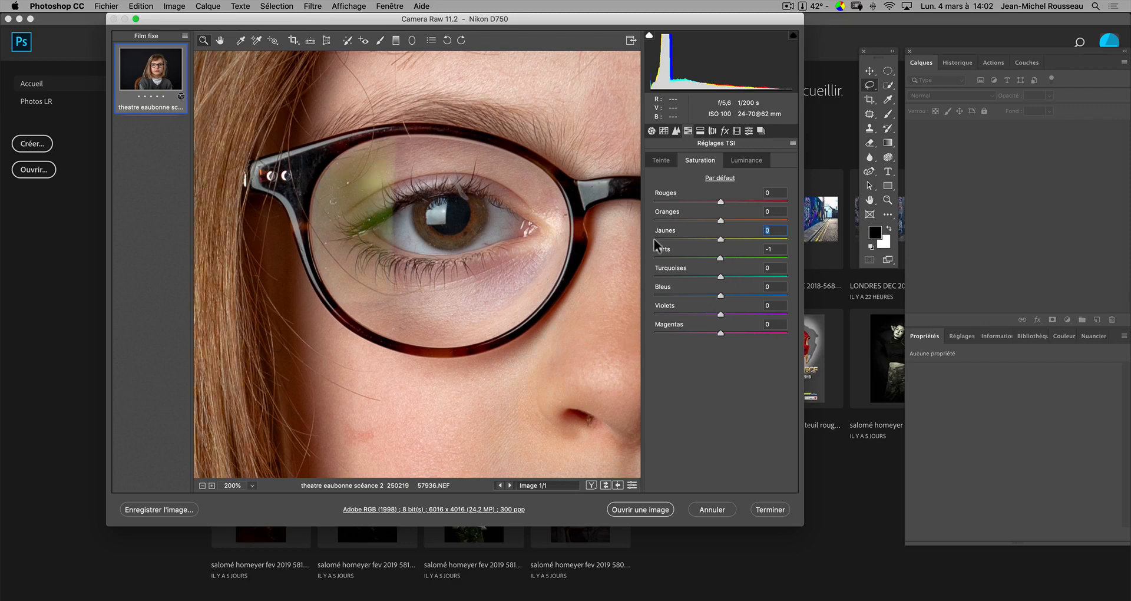
{"action": "double_click", "coordinate": [720, 258]}
- Reset the basic tone settings to their defaults and apply the automatic adjustments
{"action": "key", "text": "super+plus"}
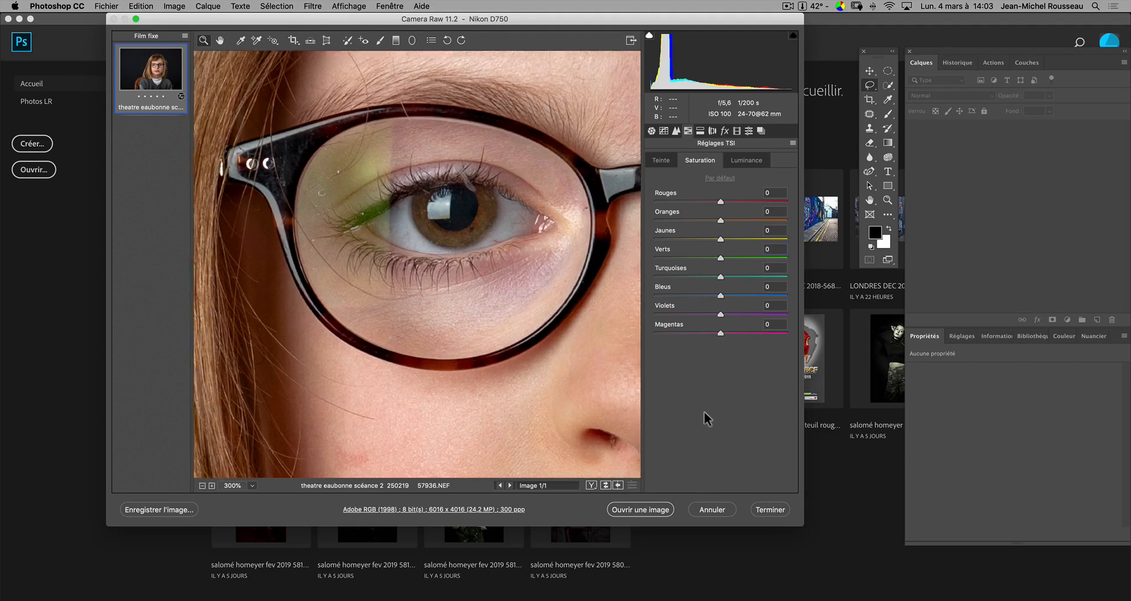
{"action": "key", "text": "super+minus"}
{"action": "key", "text": "super+minus"}
{"action": "key", "text": "super+minus"}
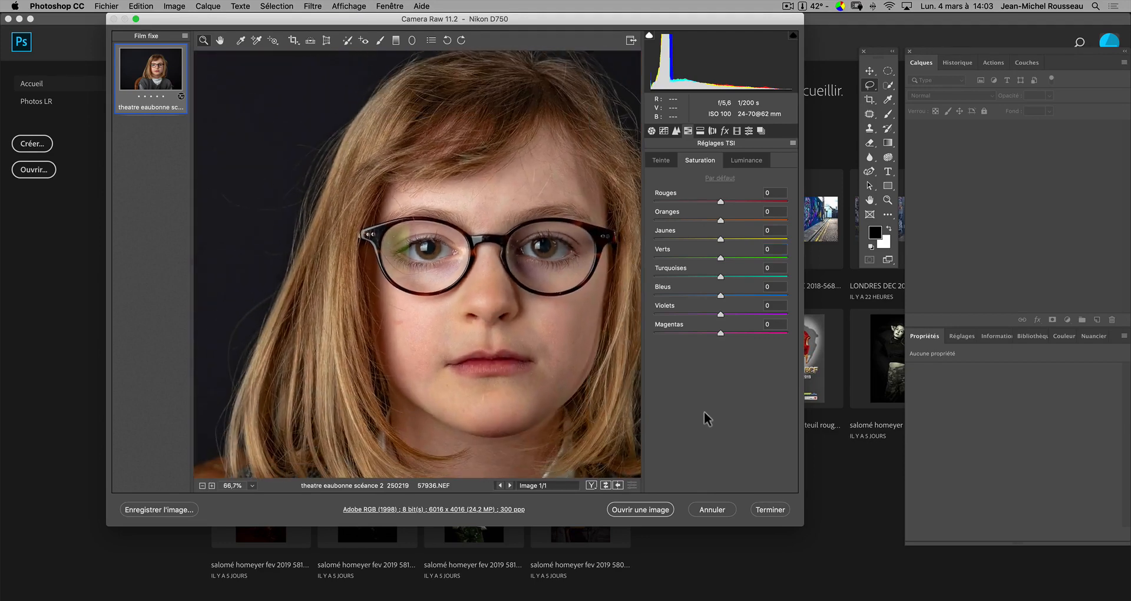
{"action": "key", "text": "super+minus"}
{"action": "key", "text": "super+minus"}
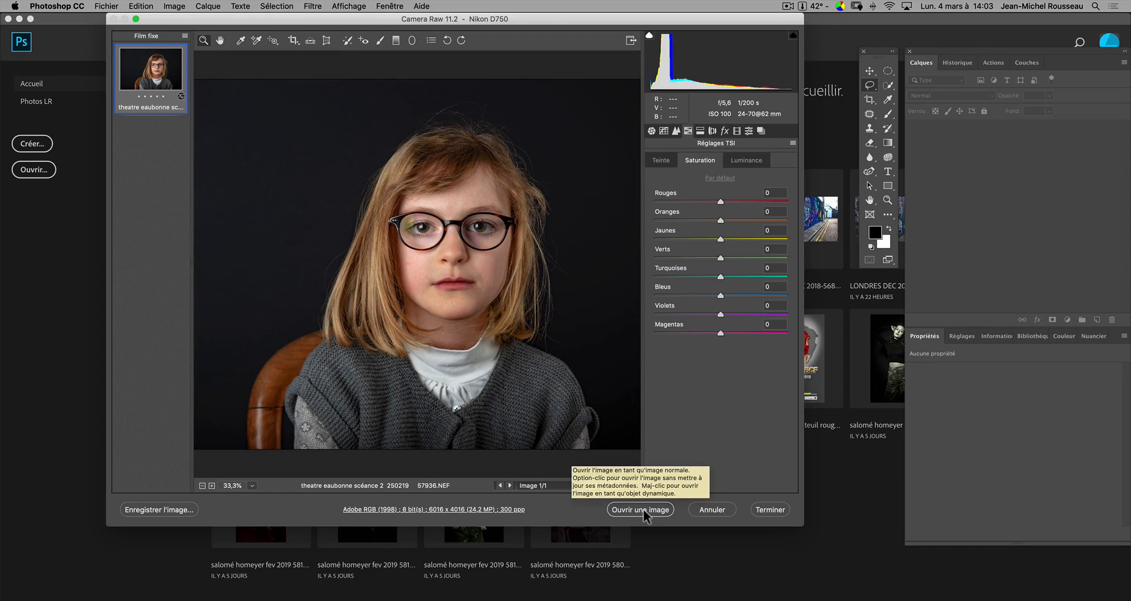
{"action": "left_click", "coordinate": [651, 130]}
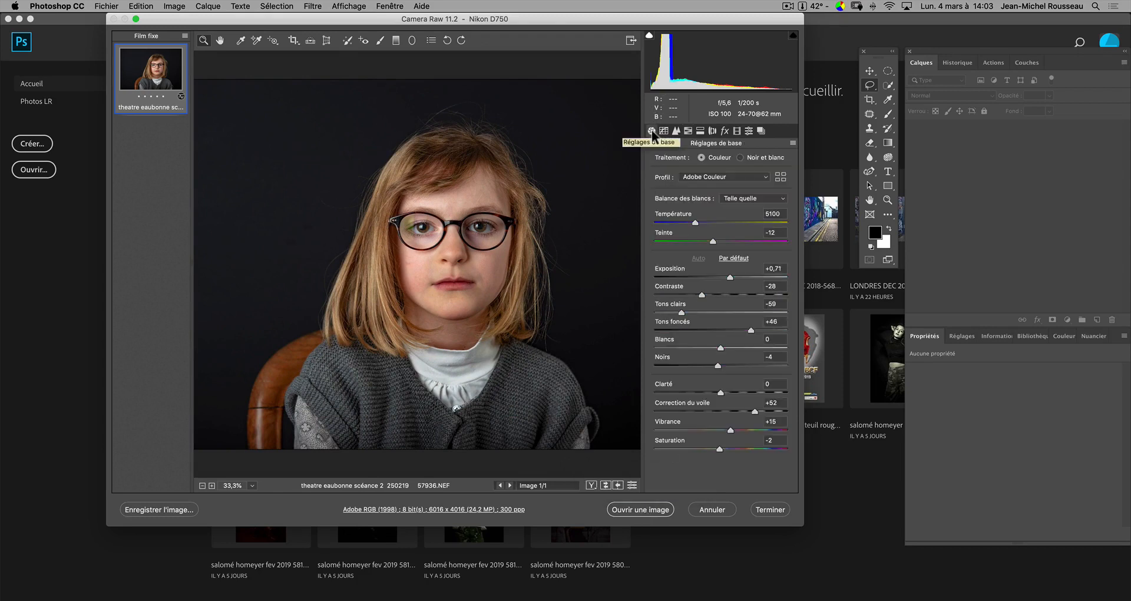
{"action": "left_click", "coordinate": [744, 259]}
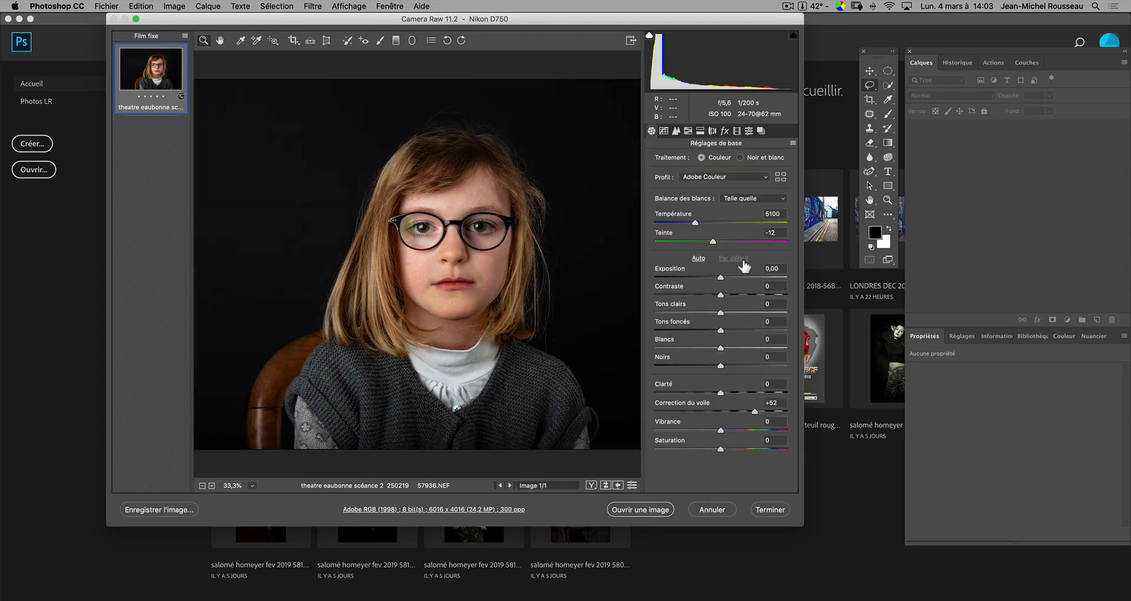
{"action": "left_click", "coordinate": [698, 259]}
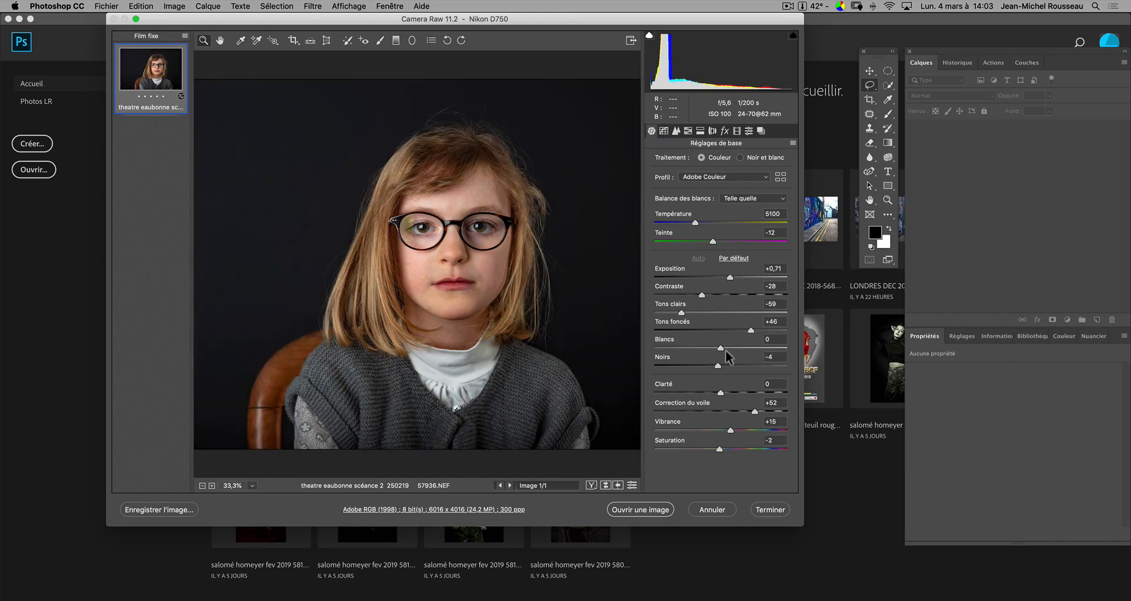
- Open the raw image in Photoshop with its embedded Adobe RGB (1998) profile preserved, and duplicate the Arrière-plan layer
{"action": "left_click", "coordinate": [662, 514]}
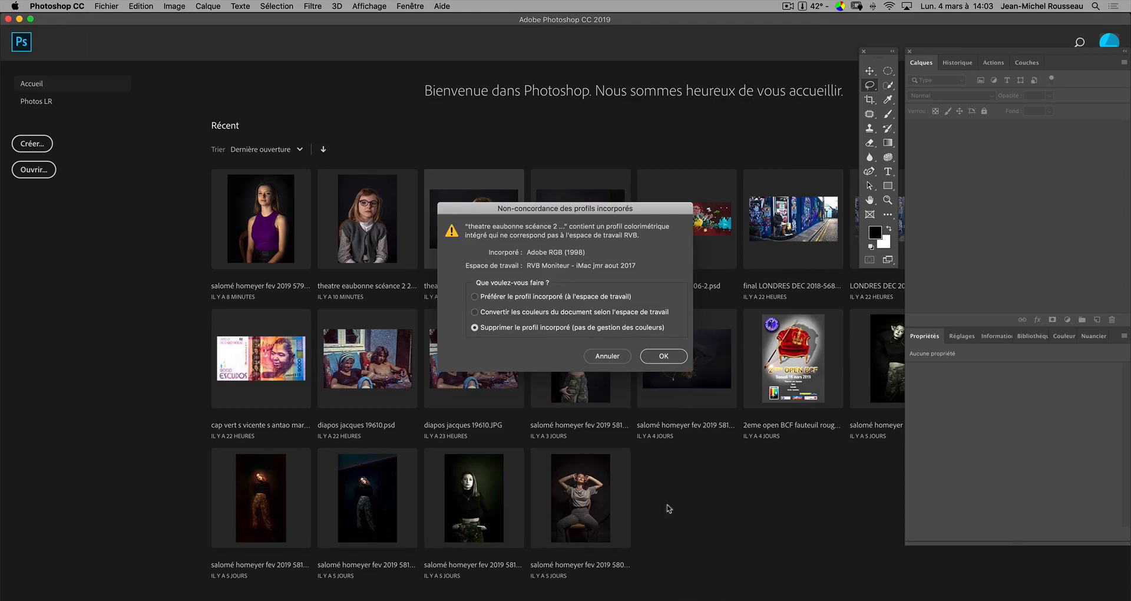
{"action": "left_click", "coordinate": [569, 296]}
{"action": "left_click", "coordinate": [665, 357]}
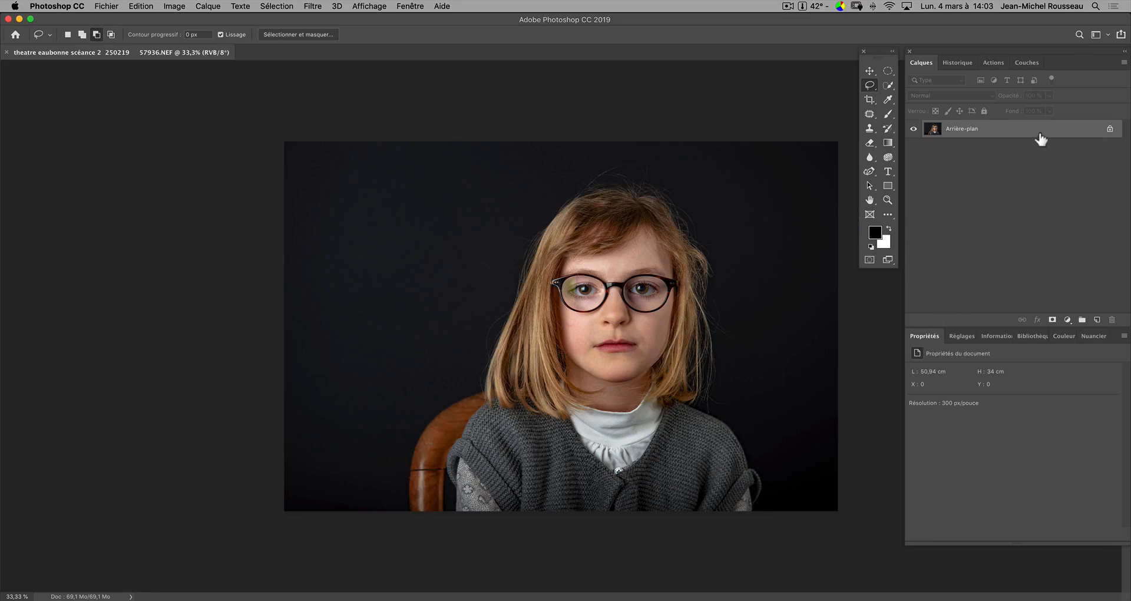
{"action": "left_click_drag", "start_coordinate": [1040, 139], "coordinate": [1099, 320]}
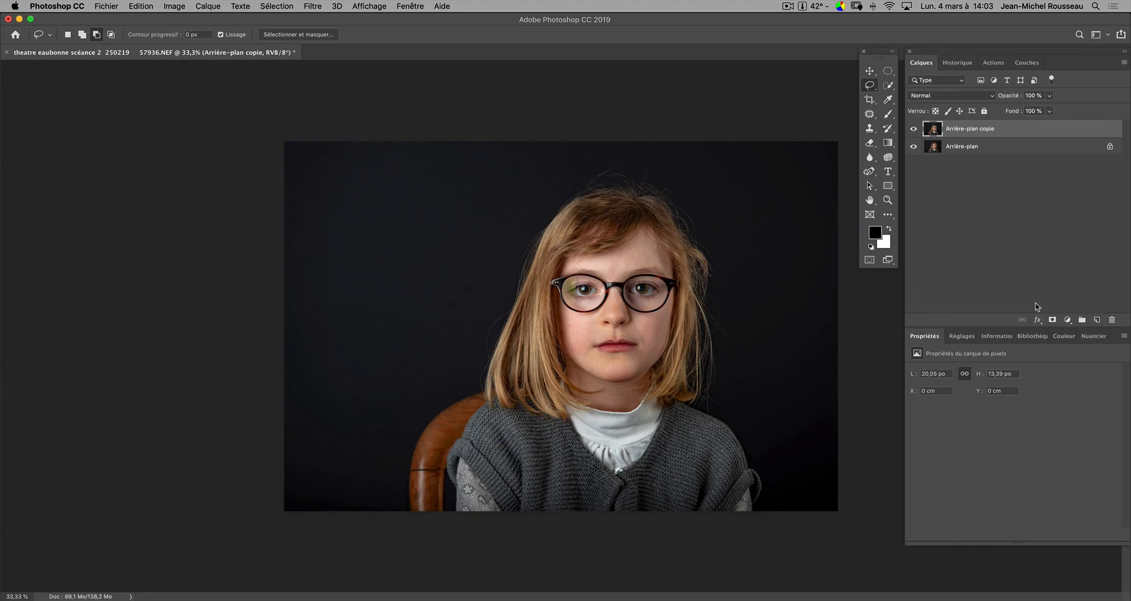
- Select the whole inside of the eyeglass lens with the green reflection using the Quick Selection tool
{"action": "scroll", "coordinate": [561, 326], "scroll_direction": "up", "scroll_amount": 5}
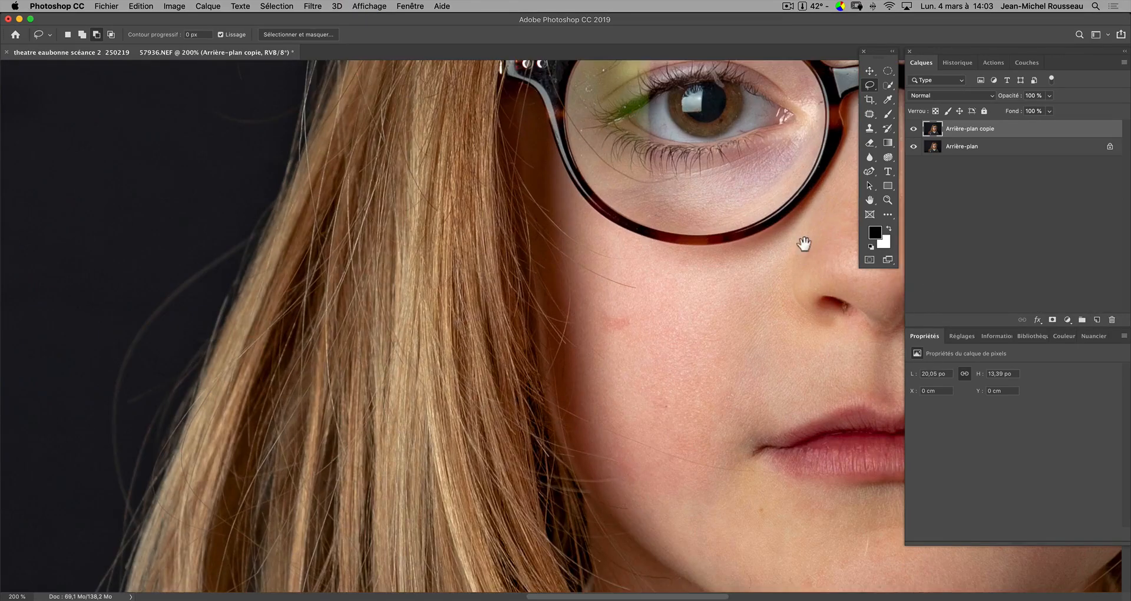
{"action": "mouse_move", "coordinate": [804, 244]}
{"action": "left_mouse_down"}
{"action": "mouse_move", "coordinate": [656, 343]}
{"action": "mouse_move", "coordinate": [651, 404]}
{"action": "mouse_move", "coordinate": [687, 353]}
{"action": "left_mouse_up"}
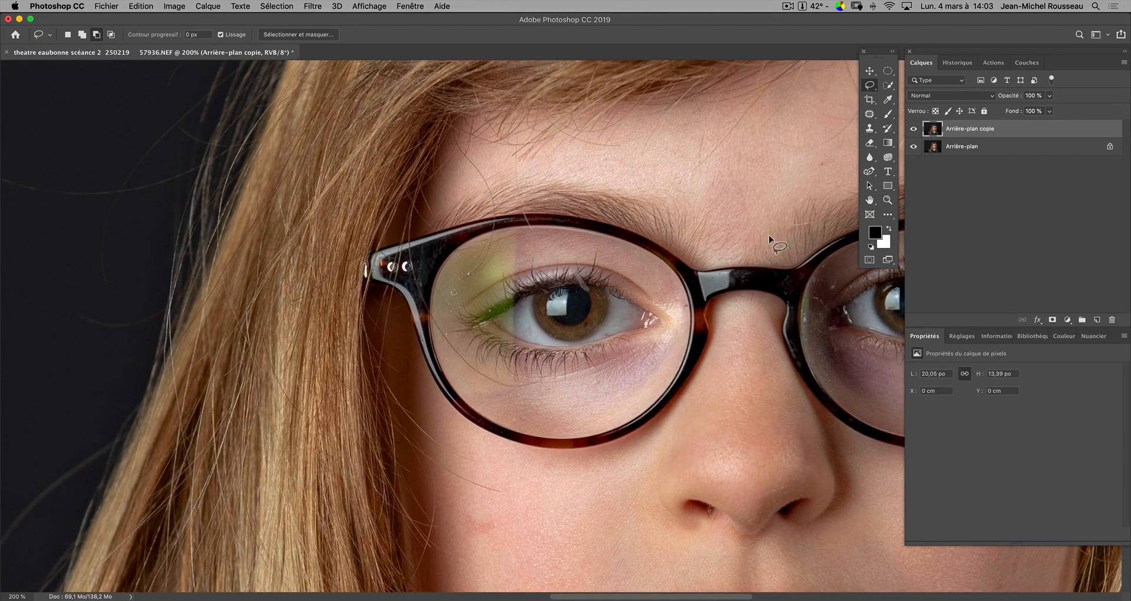
{"action": "left_click", "coordinate": [888, 86]}
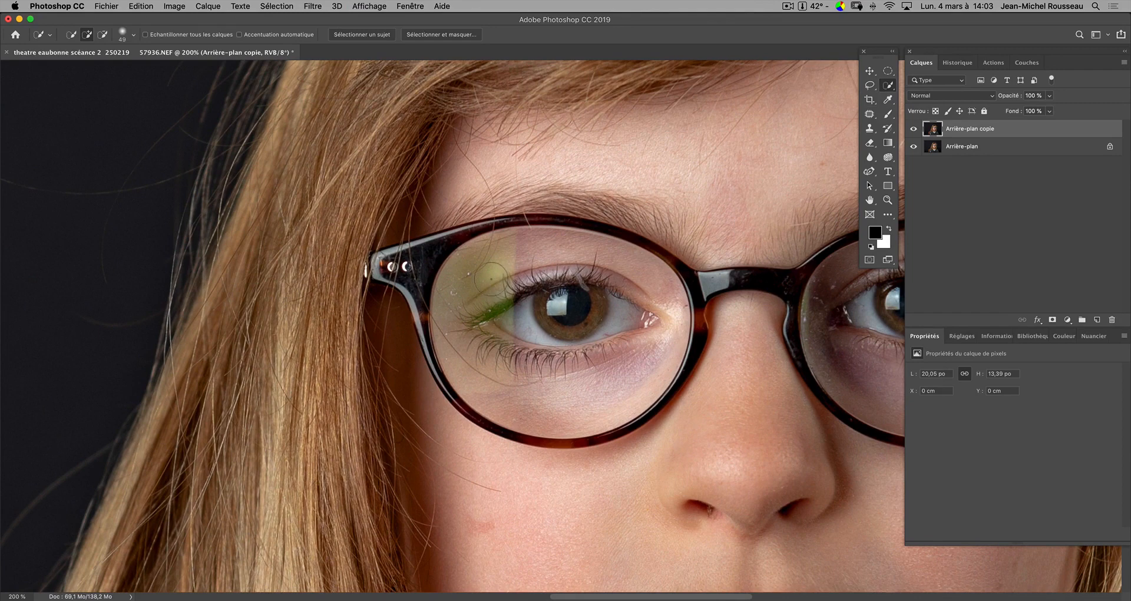
{"action": "left_click_drag", "start_coordinate": [489, 287], "coordinate": [489, 286]}
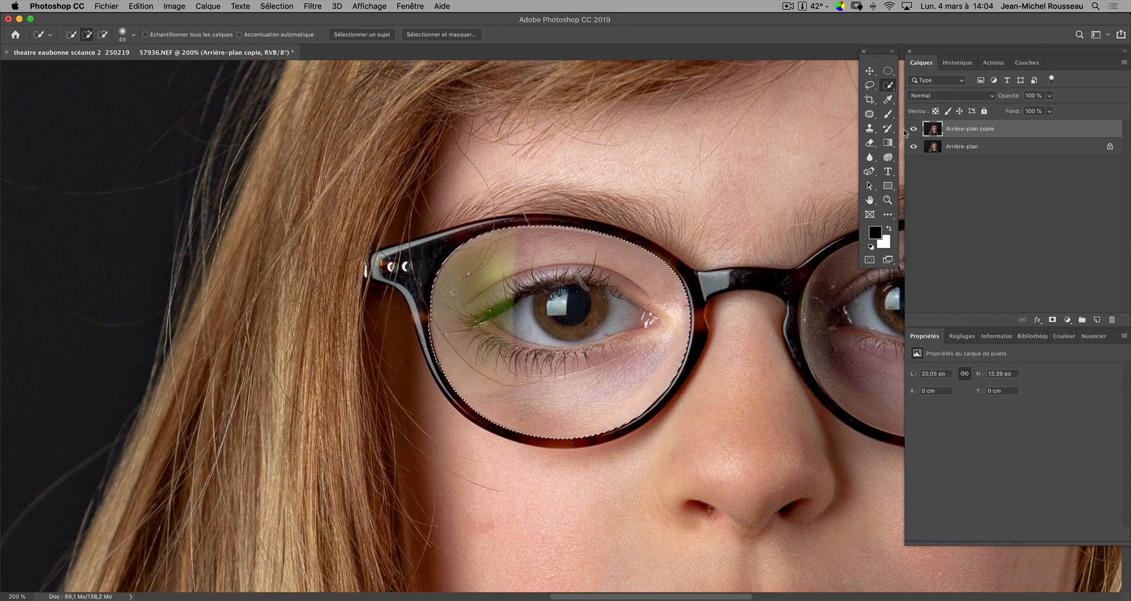
- Subtract the clean part of the lens with the Polygonal Lasso, leaving only the green reflection area selected
{"action": "left_click", "coordinate": [871, 87], "text": "alt"}
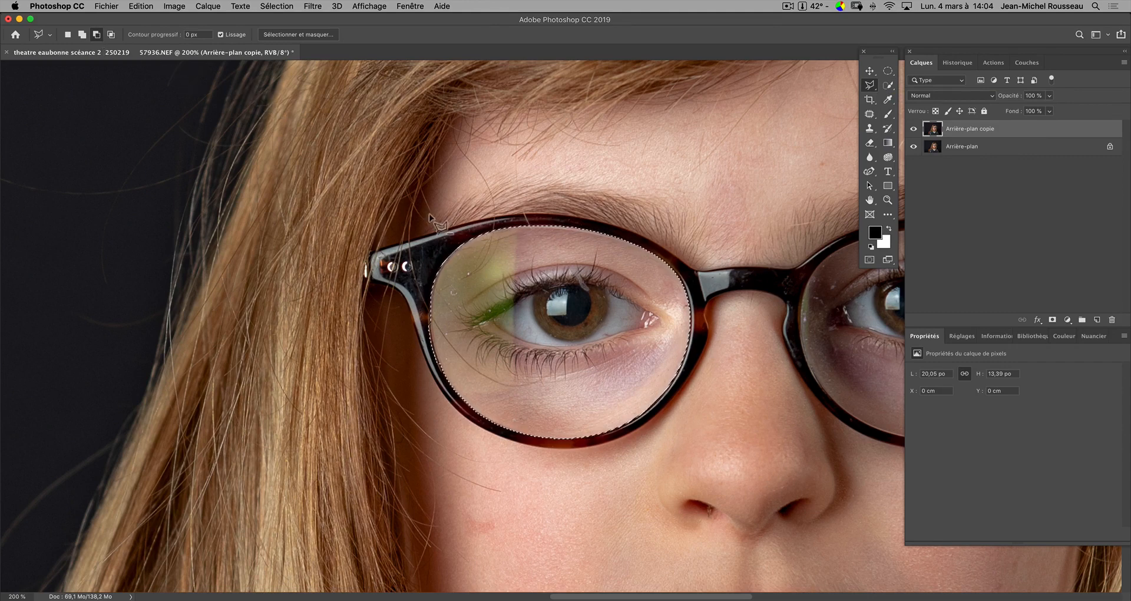
{"action": "left_click", "coordinate": [517, 227]}
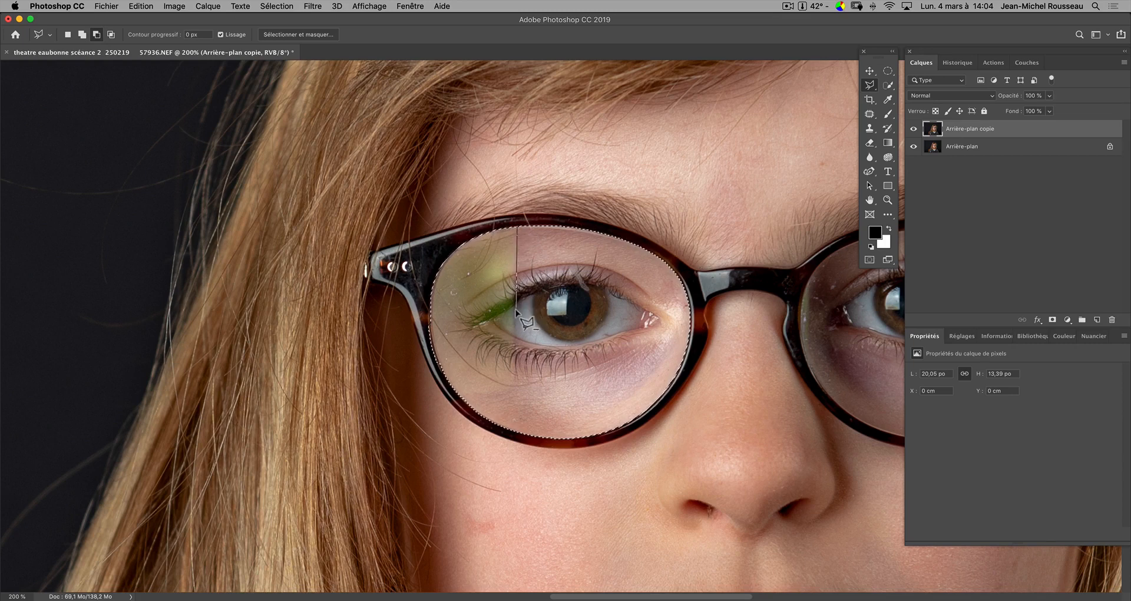
{"action": "left_click", "coordinate": [515, 391]}
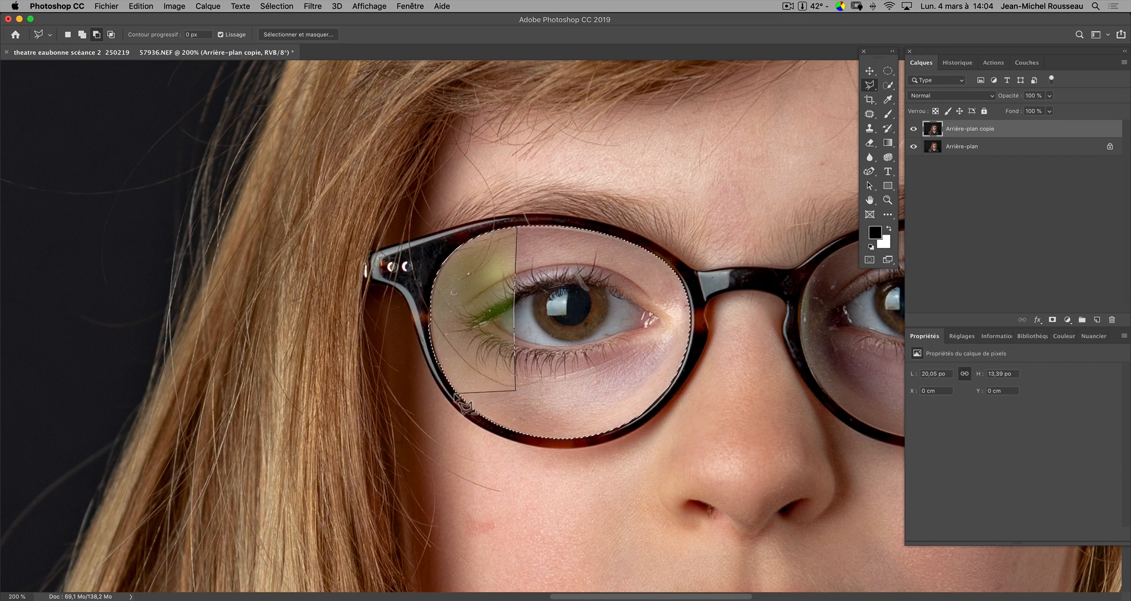
{"action": "left_click", "coordinate": [454, 393]}
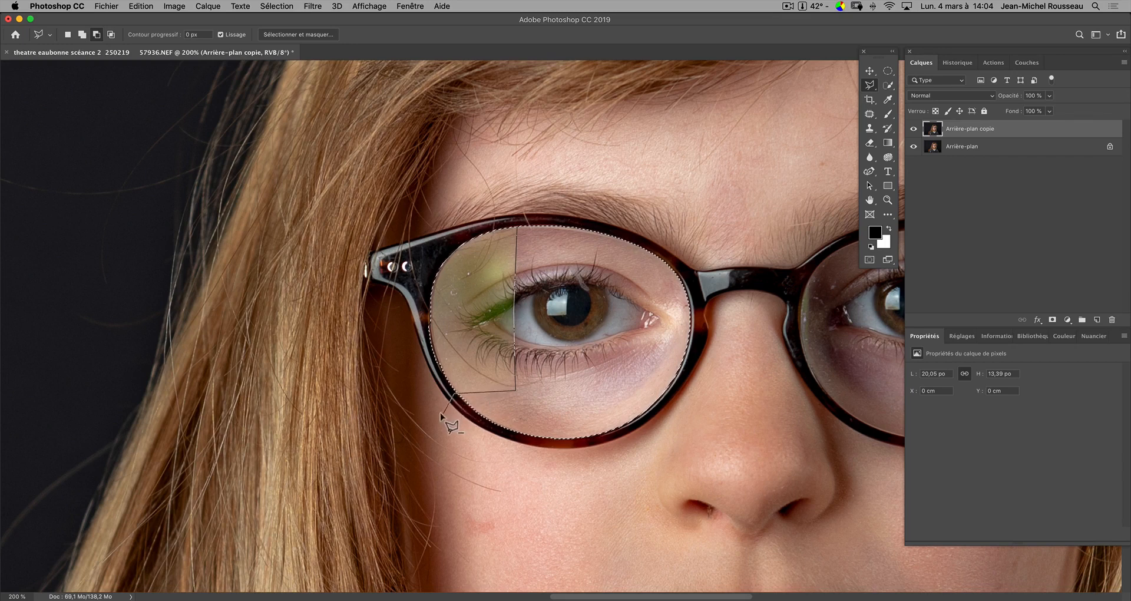
{"action": "left_click", "coordinate": [447, 453]}
{"action": "left_click", "coordinate": [621, 493]}
{"action": "left_click", "coordinate": [751, 384]}
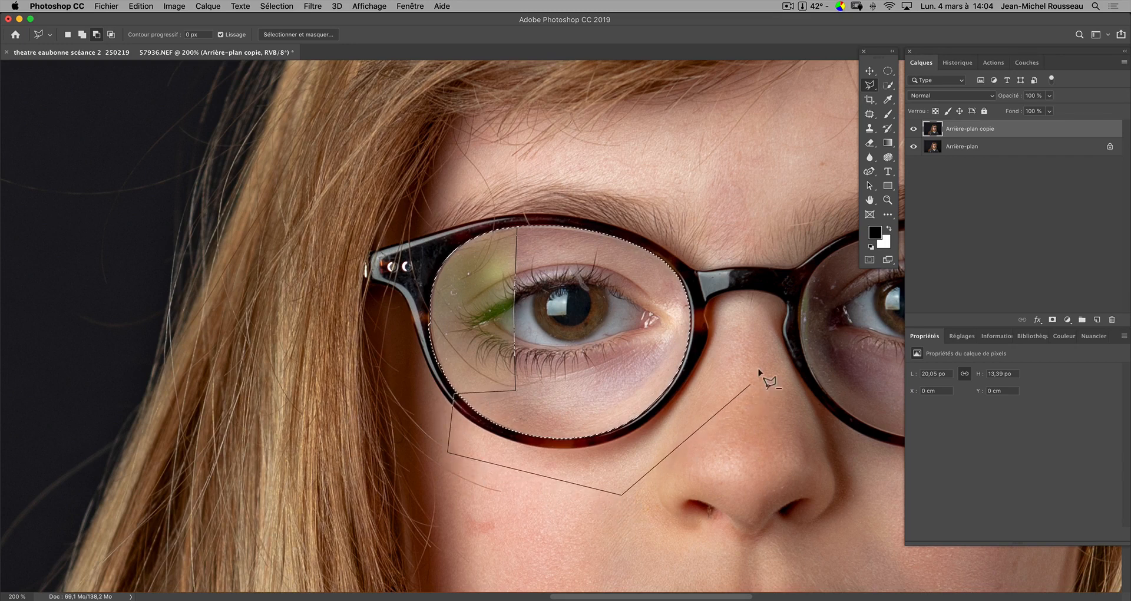
{"action": "left_click", "coordinate": [759, 223]}
{"action": "left_click", "coordinate": [556, 147]}
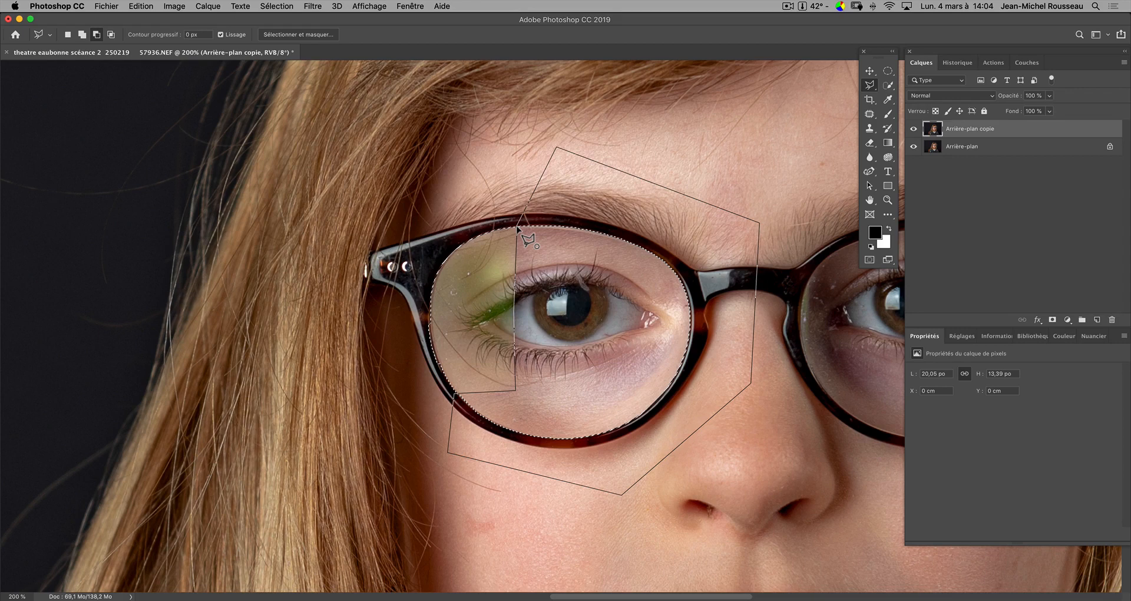
{"action": "left_click", "coordinate": [519, 228]}
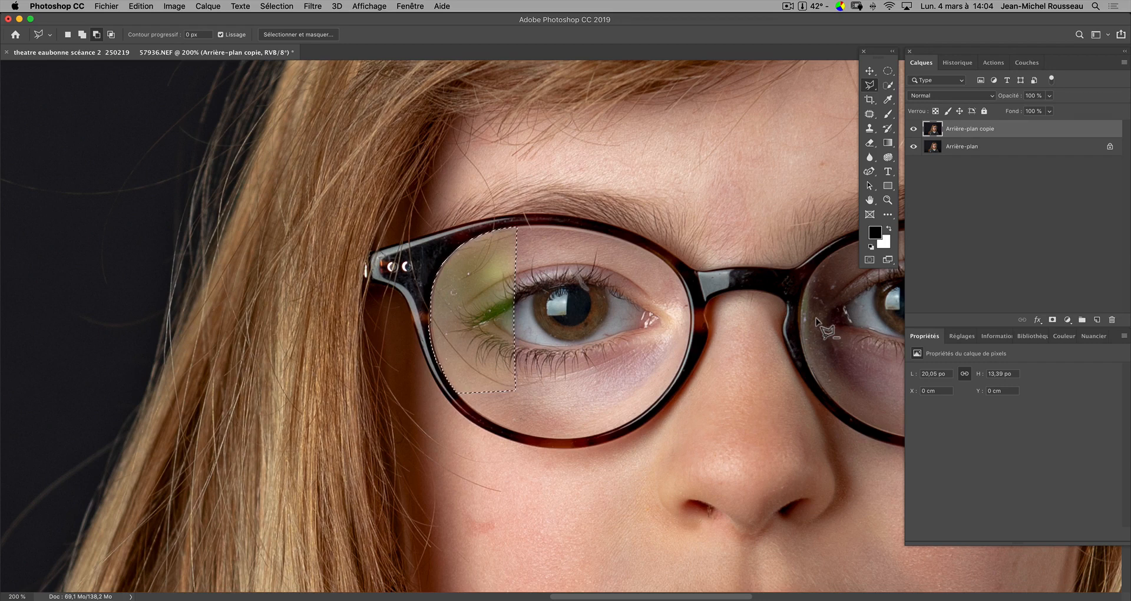
- Feather the reflection selection by 7.4 px in Select and Mask
{"action": "left_click", "coordinate": [326, 35]}
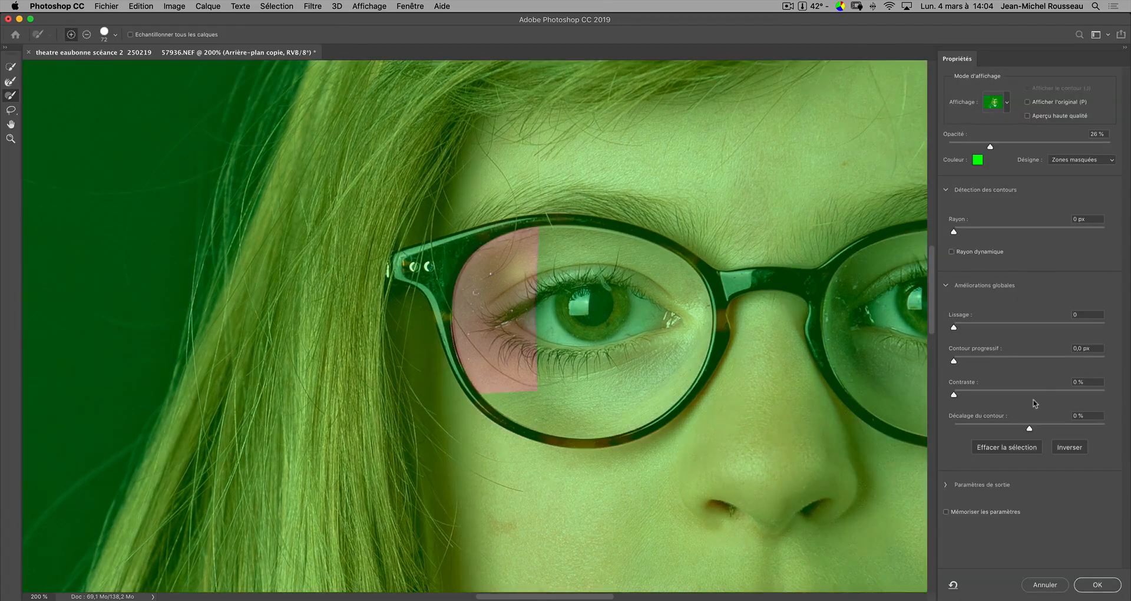
{"action": "left_click", "coordinate": [1008, 357]}
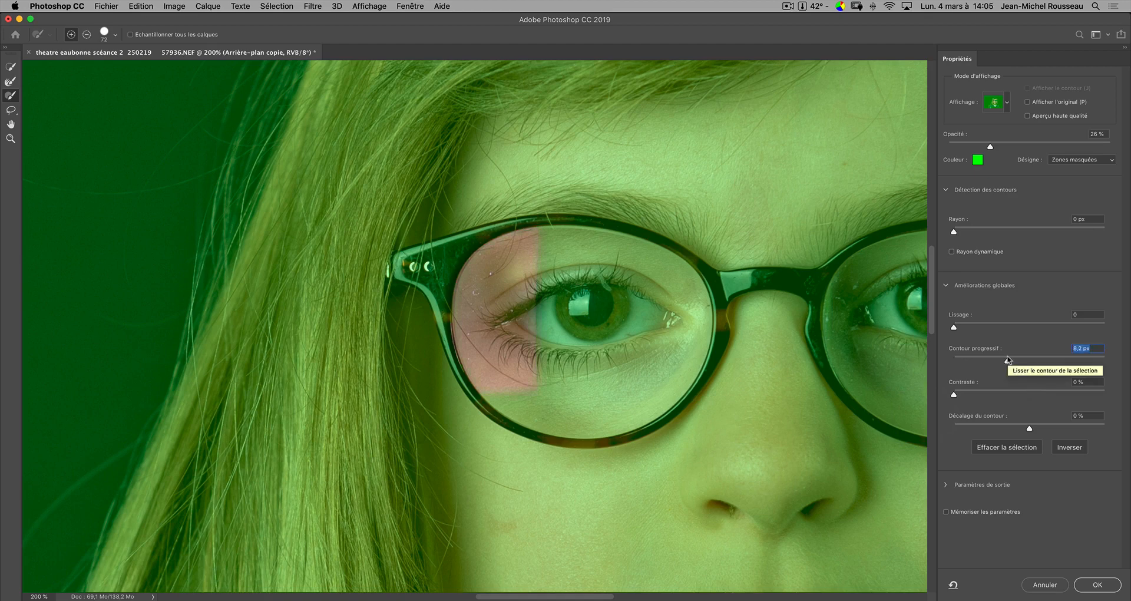
{"action": "left_click_drag", "start_coordinate": [1006, 358], "coordinate": [1004, 358]}
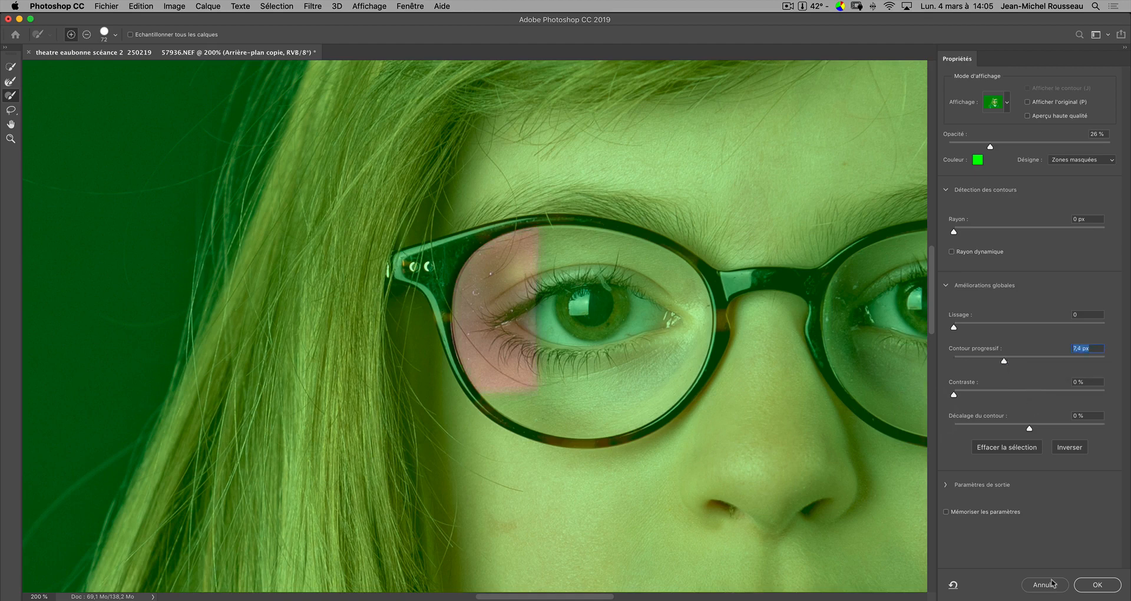
{"action": "left_click", "coordinate": [1087, 586]}
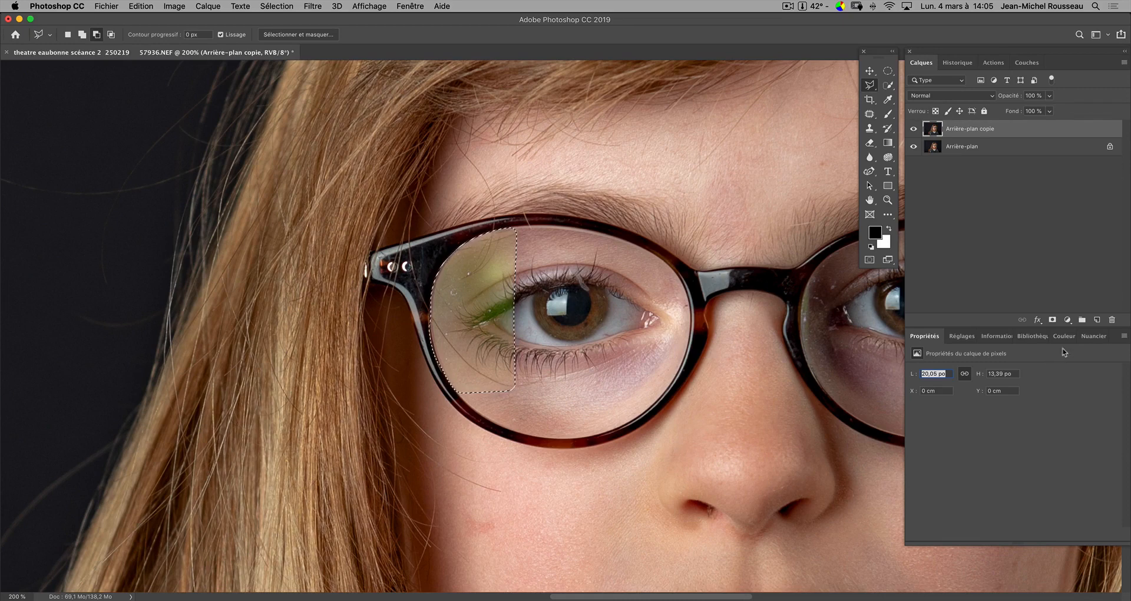
- Add a Correction sélective adjustment layer from the feathered selection, with the default preset and Jaunes as the colour range
{"action": "left_click", "coordinate": [1068, 320]}
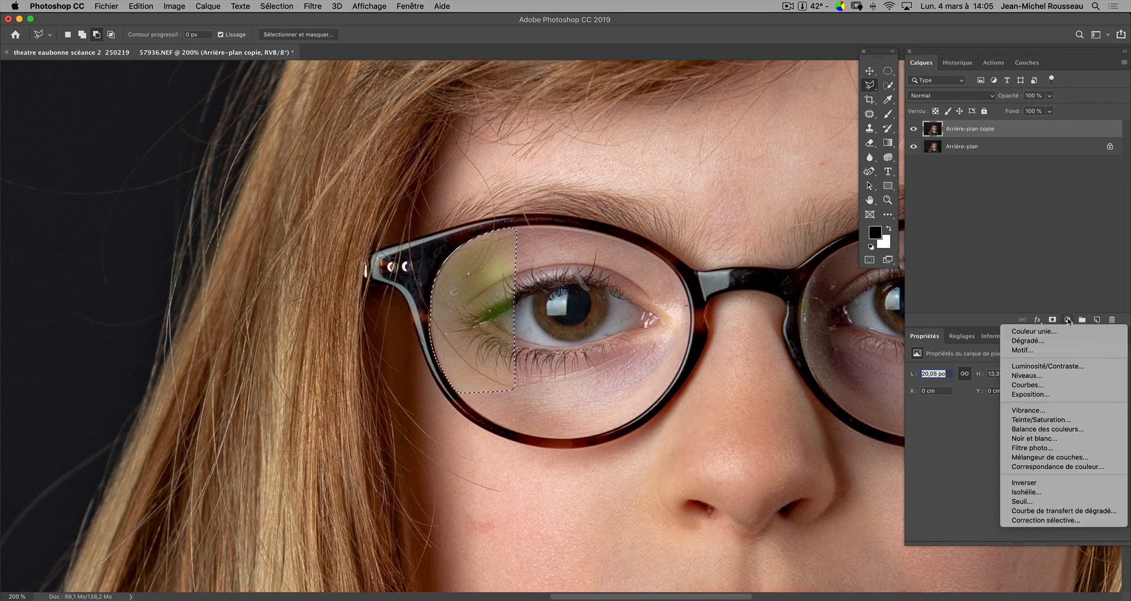
{"action": "left_click", "coordinate": [1093, 523]}
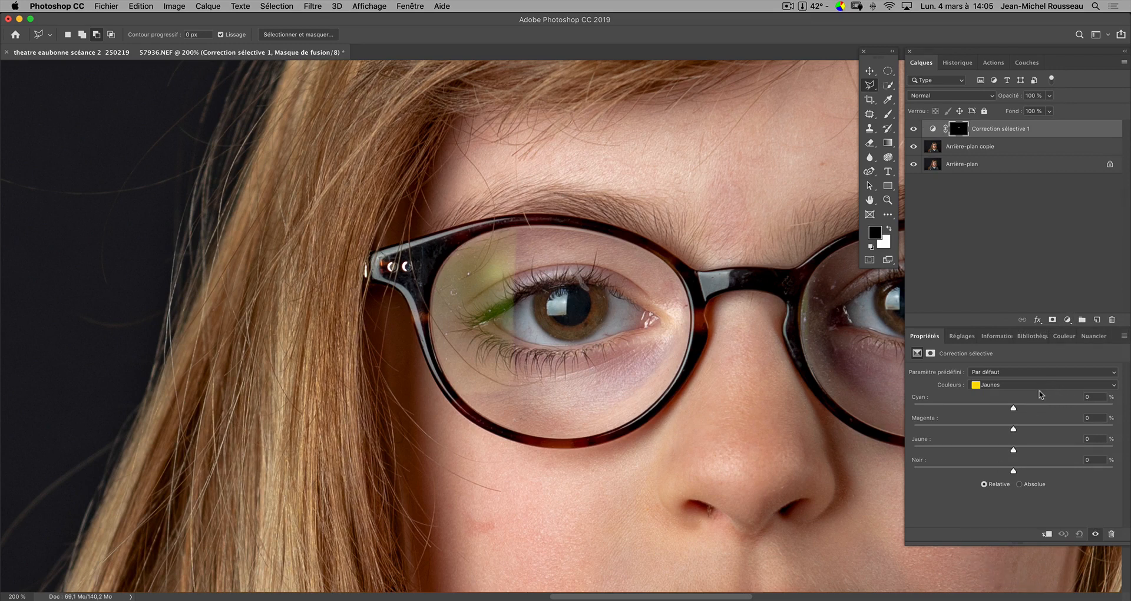
{"action": "left_click", "coordinate": [1062, 372]}
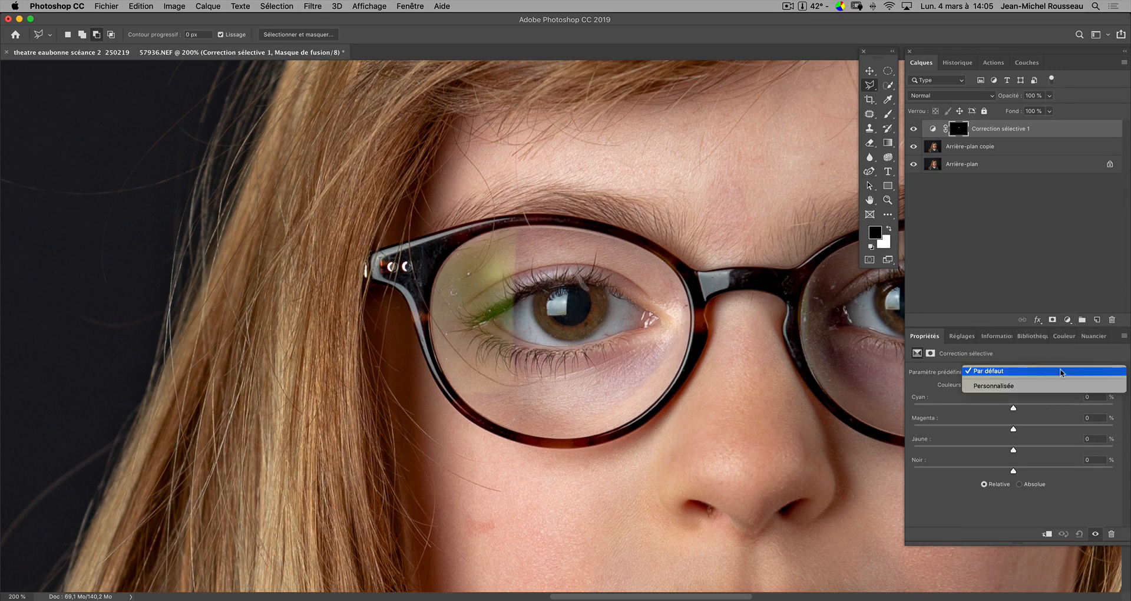
{"action": "left_click", "coordinate": [1060, 372]}
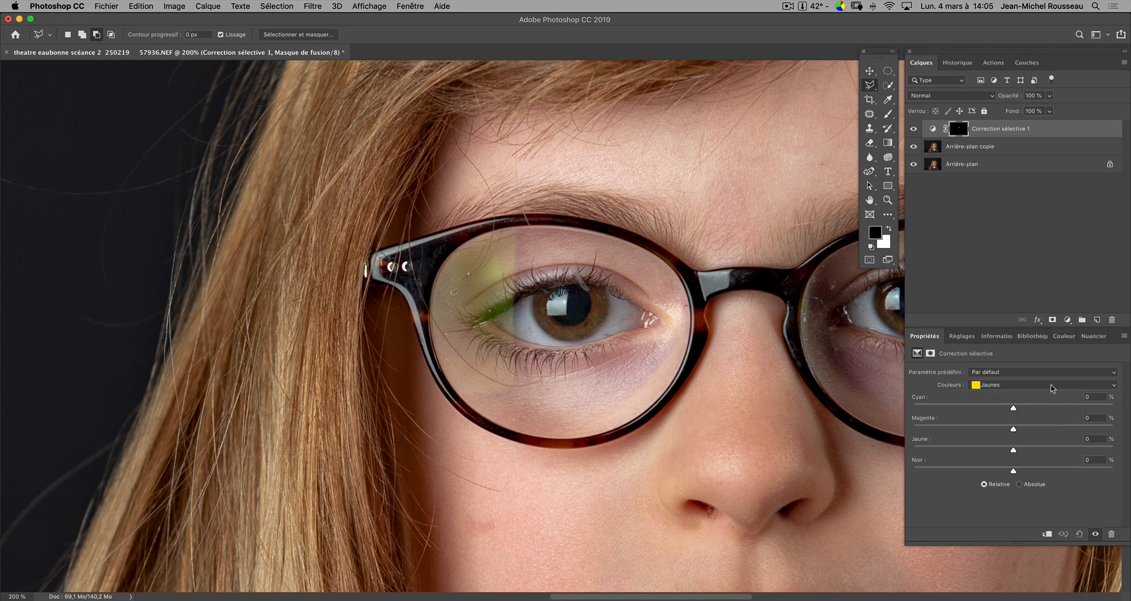
{"action": "left_click", "coordinate": [1052, 386]}
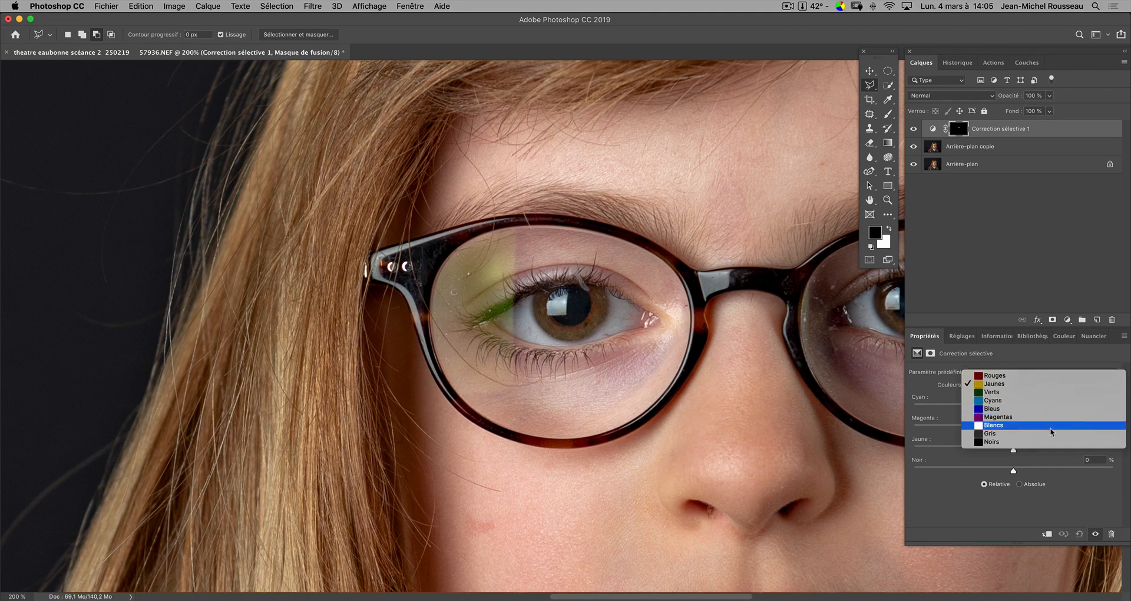
{"action": "left_click", "coordinate": [949, 500]}
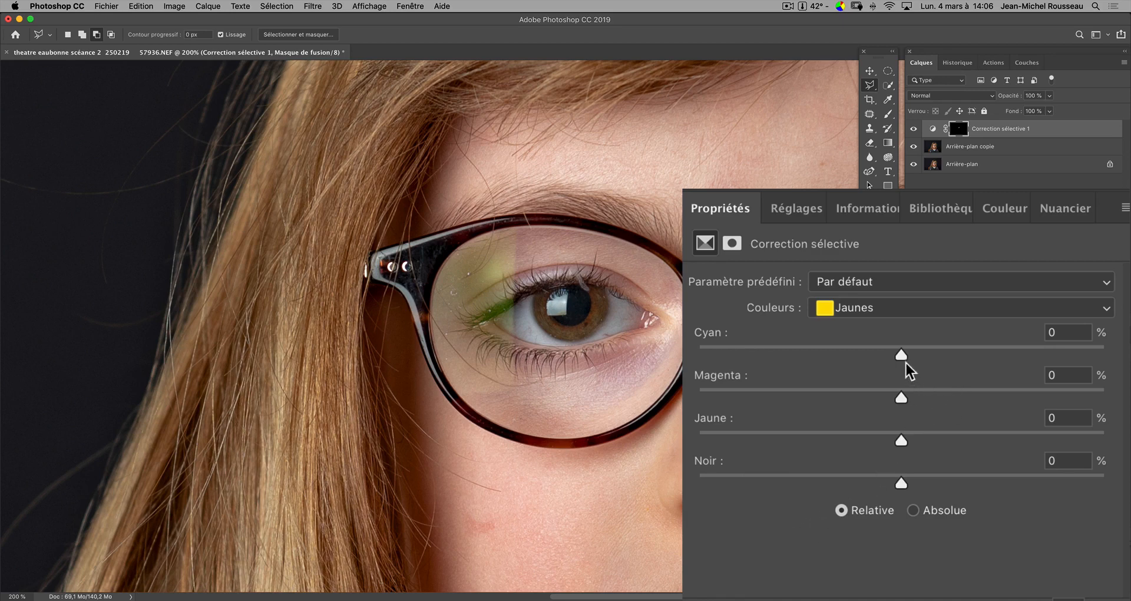
- Set Cyan to -46 % and Magenta to +55 % for the Jaunes range
{"action": "left_click_drag", "start_coordinate": [899, 352], "coordinate": [804, 361]}
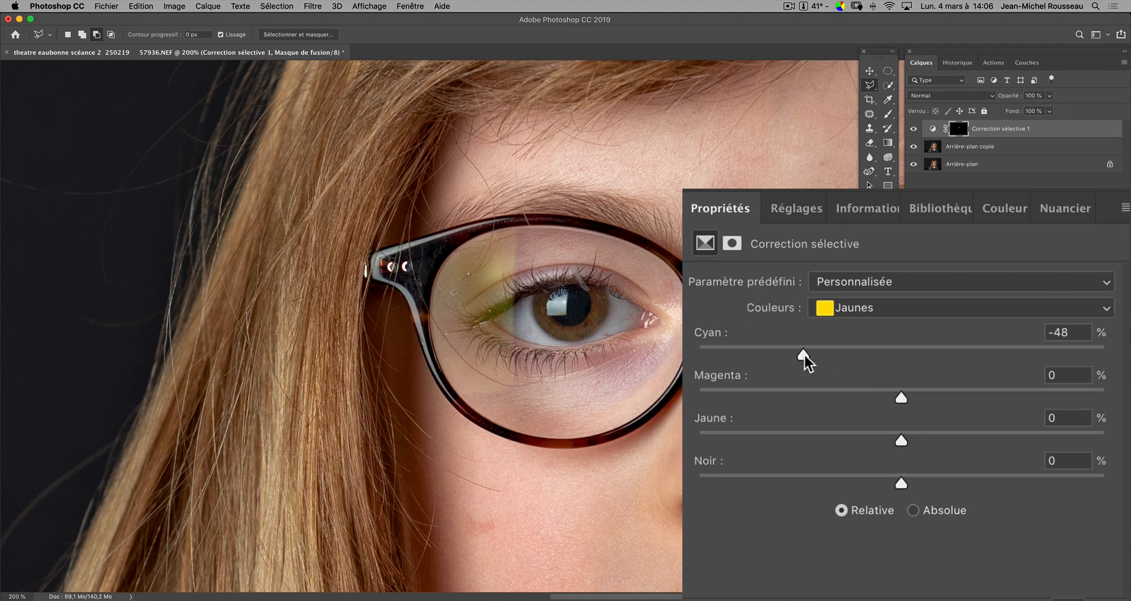
{"action": "left_click_drag", "start_coordinate": [805, 356], "coordinate": [811, 357]}
{"action": "left_click_drag", "start_coordinate": [901, 399], "coordinate": [1015, 421]}
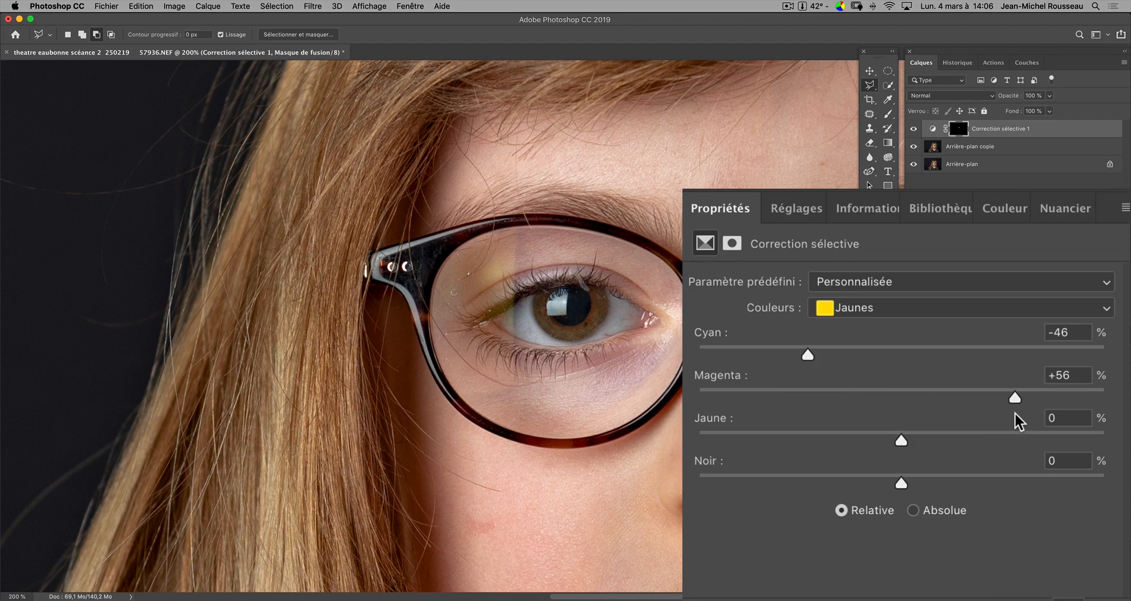
{"action": "mouse_move", "coordinate": [1015, 398]}
{"action": "left_mouse_down"}
{"action": "mouse_move", "coordinate": [931, 399]}
{"action": "mouse_move", "coordinate": [1013, 399]}
{"action": "left_mouse_up"}
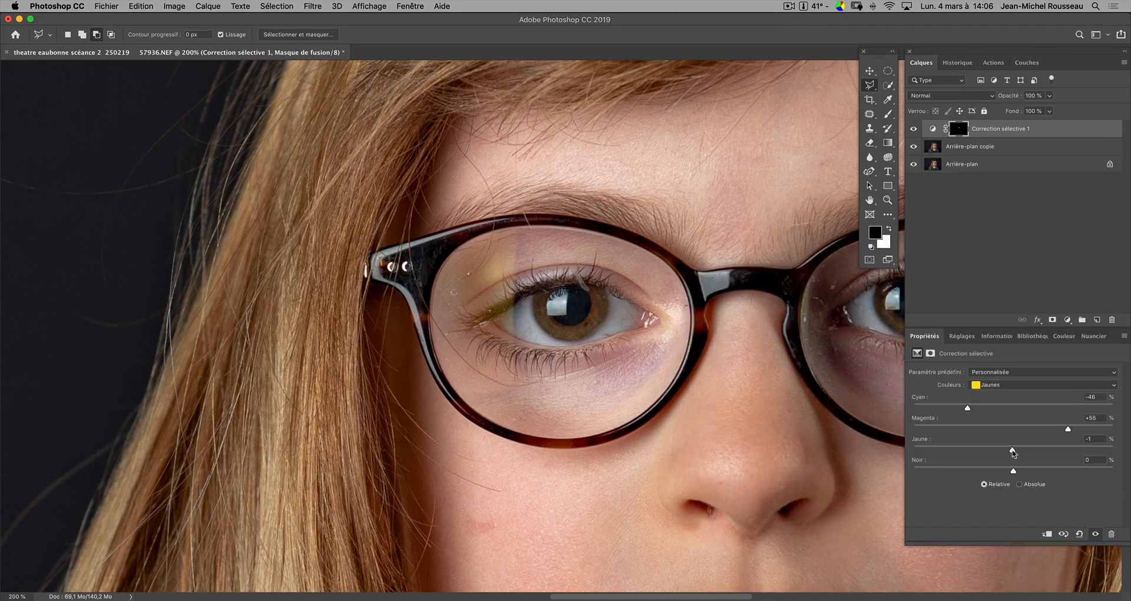
- Test the extremes of the Jaune value for the Jaunes range and settle on -62 %
{"action": "left_click_drag", "start_coordinate": [1012, 452], "coordinate": [917, 455]}
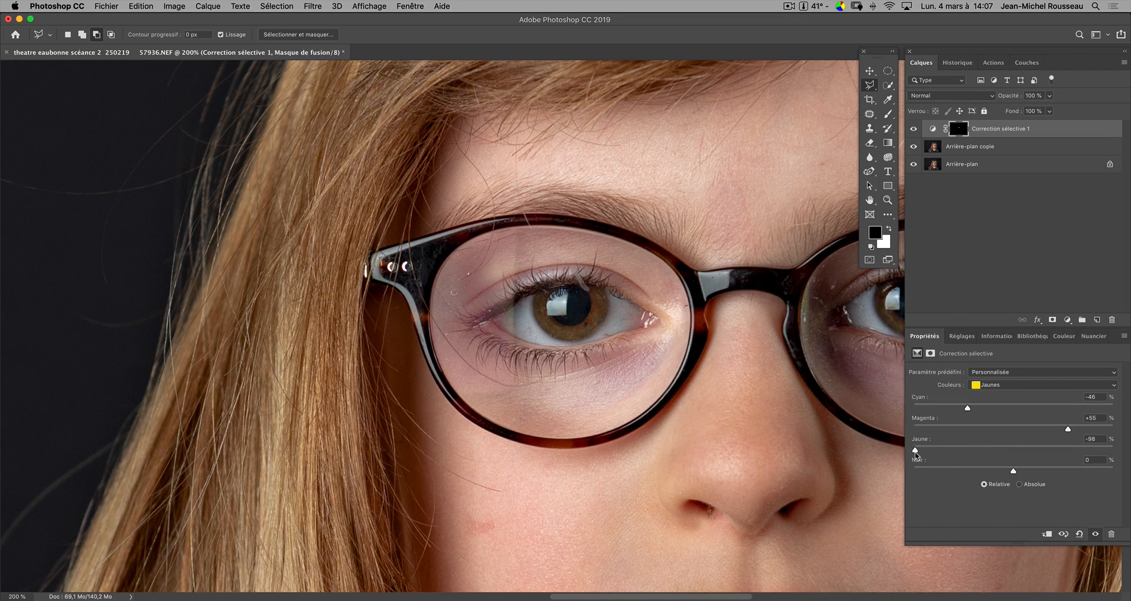
{"action": "left_click_drag", "start_coordinate": [917, 454], "coordinate": [955, 456]}
{"action": "left_click_drag", "start_coordinate": [955, 454], "coordinate": [1113, 454]}
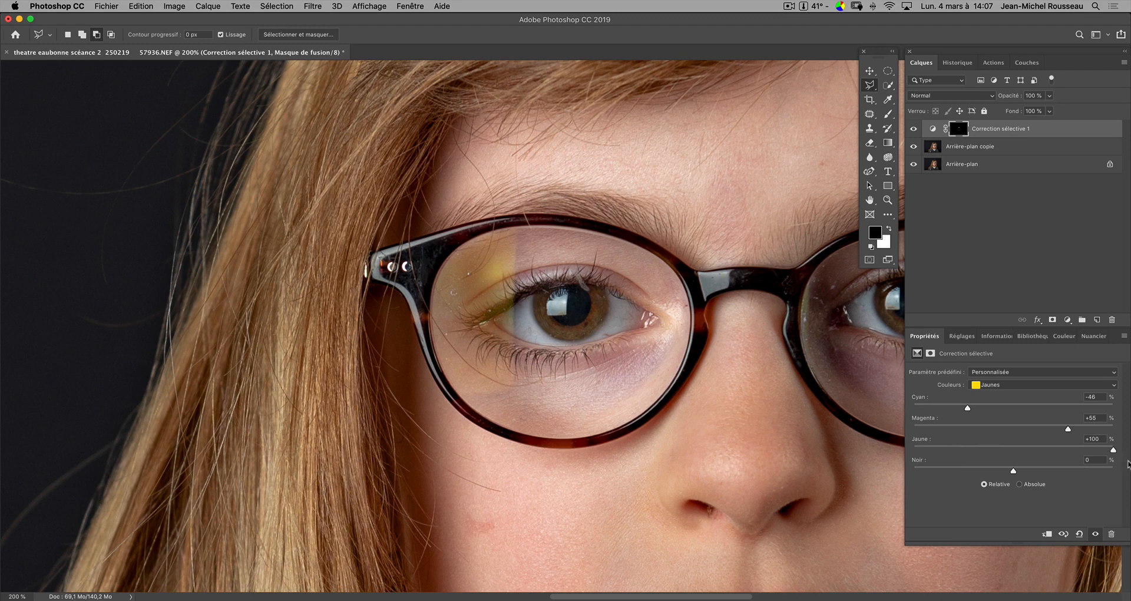
{"action": "left_click_drag", "start_coordinate": [1113, 453], "coordinate": [952, 452]}
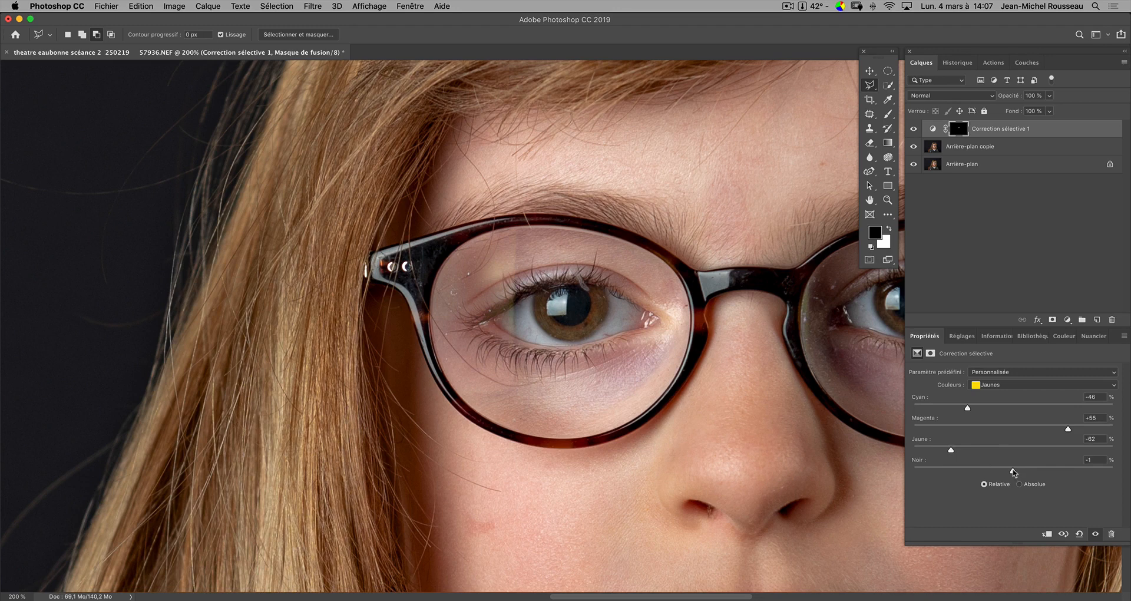
- Test the extremes of the Noir value for the Jaunes range and settle on +15 %
{"action": "left_click_drag", "start_coordinate": [1013, 473], "coordinate": [897, 475]}
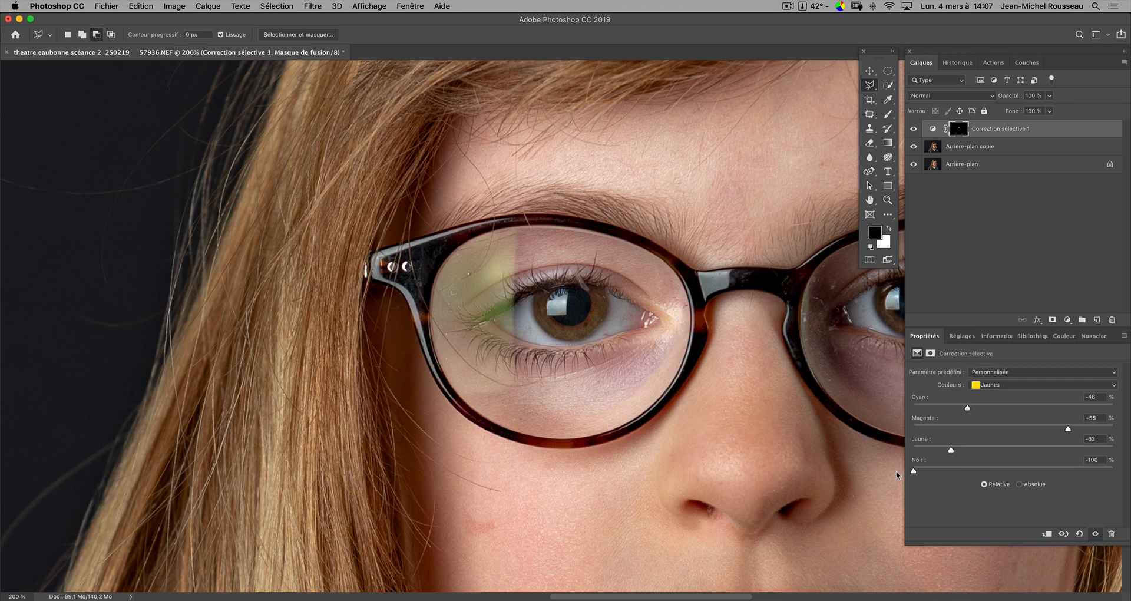
{"action": "left_click_drag", "start_coordinate": [898, 475], "coordinate": [1129, 481]}
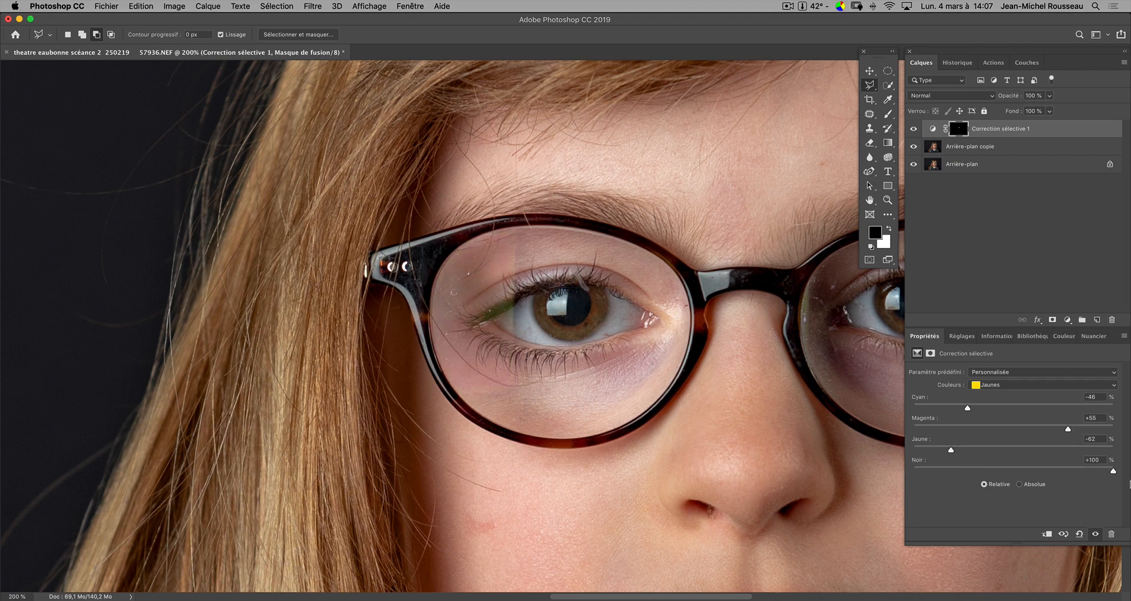
{"action": "left_click_drag", "start_coordinate": [1112, 478], "coordinate": [1037, 480]}
{"action": "left_click_drag", "start_coordinate": [1037, 471], "coordinate": [1030, 472]}
- Compare the corrected lens with the original Arrière-plan layer, both across the whole portrait and close up
{"action": "key", "text": "super+minus"}
{"action": "key", "text": "super+minus"}
{"action": "key", "text": "super+minus"}
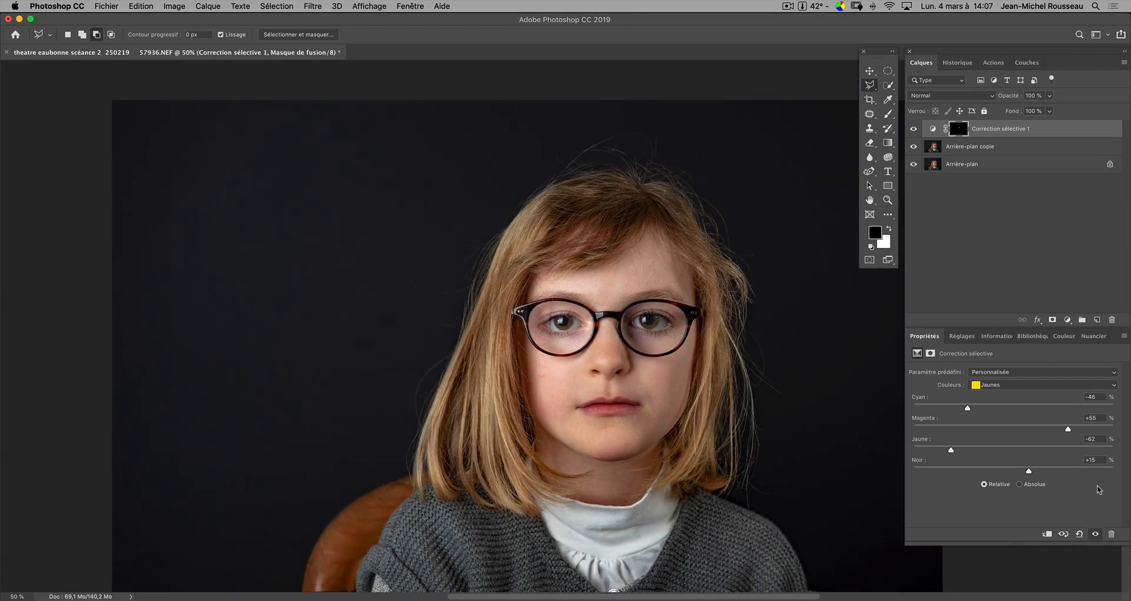
{"action": "left_click", "coordinate": [914, 165], "text": "alt"}
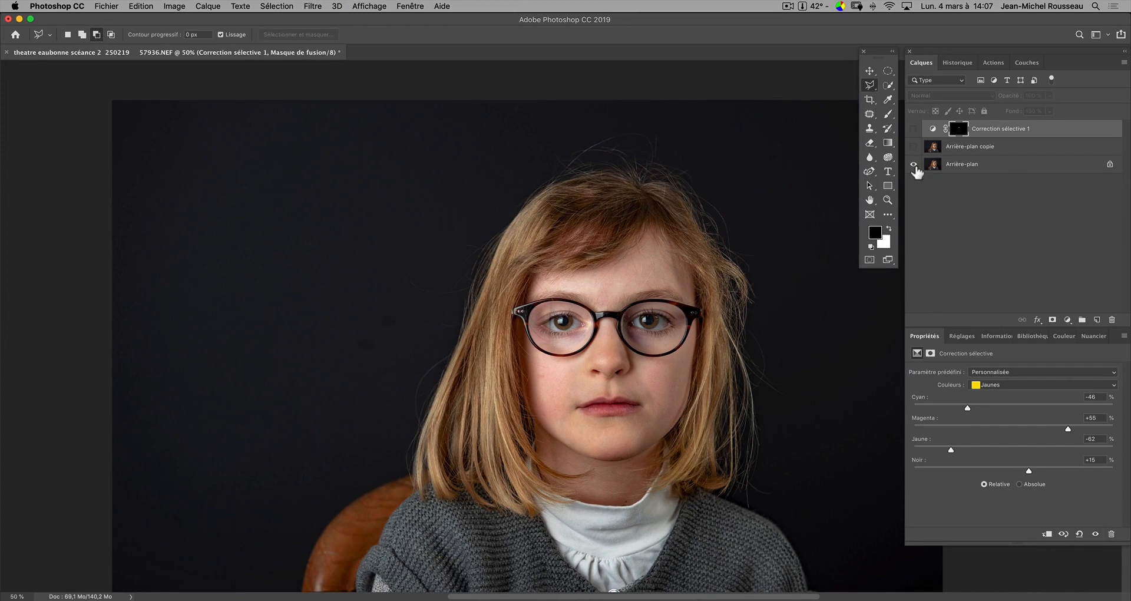
{"action": "left_click", "coordinate": [915, 164], "text": "alt"}
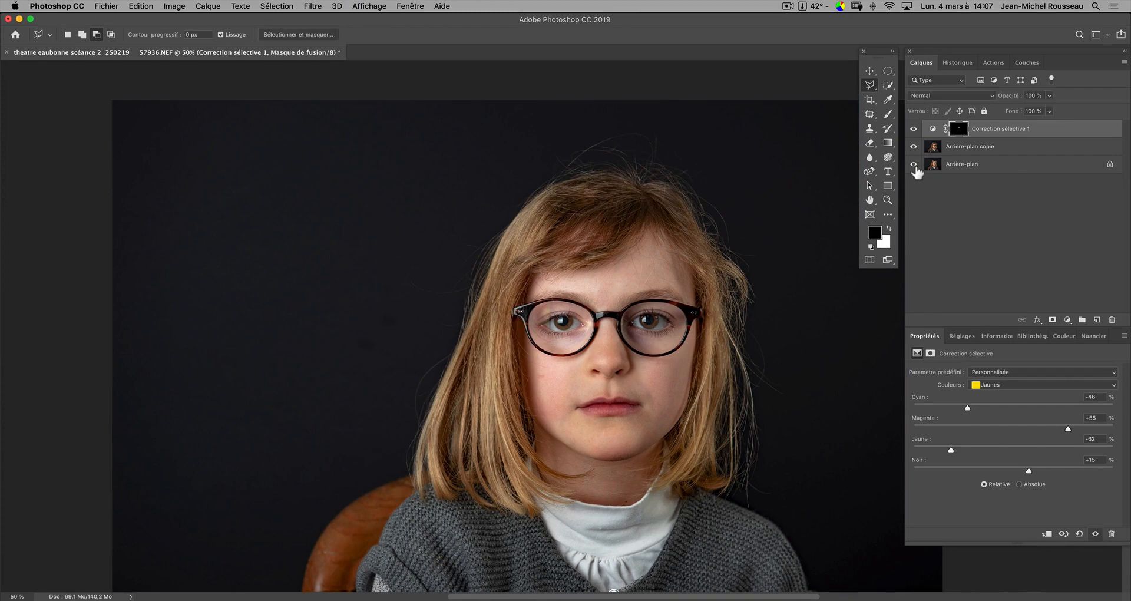
{"action": "key", "text": "super+plus"}
{"action": "key", "text": "super+plus"}
{"action": "key", "text": "super+plus"}
{"action": "key", "text": "super+plus"}
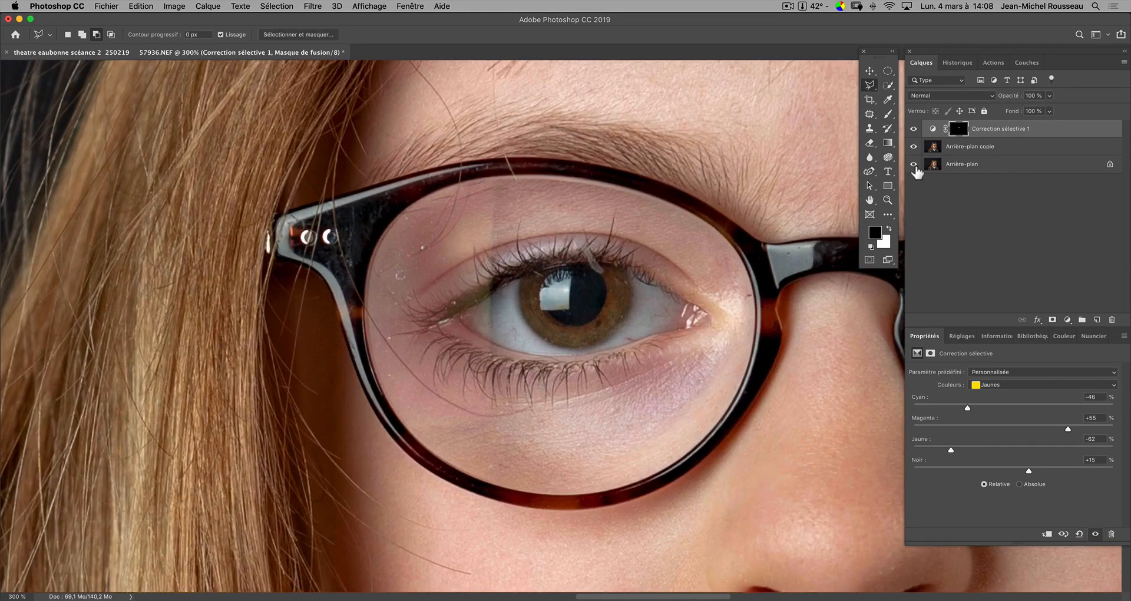
{"action": "left_click", "coordinate": [914, 165], "text": "alt"}
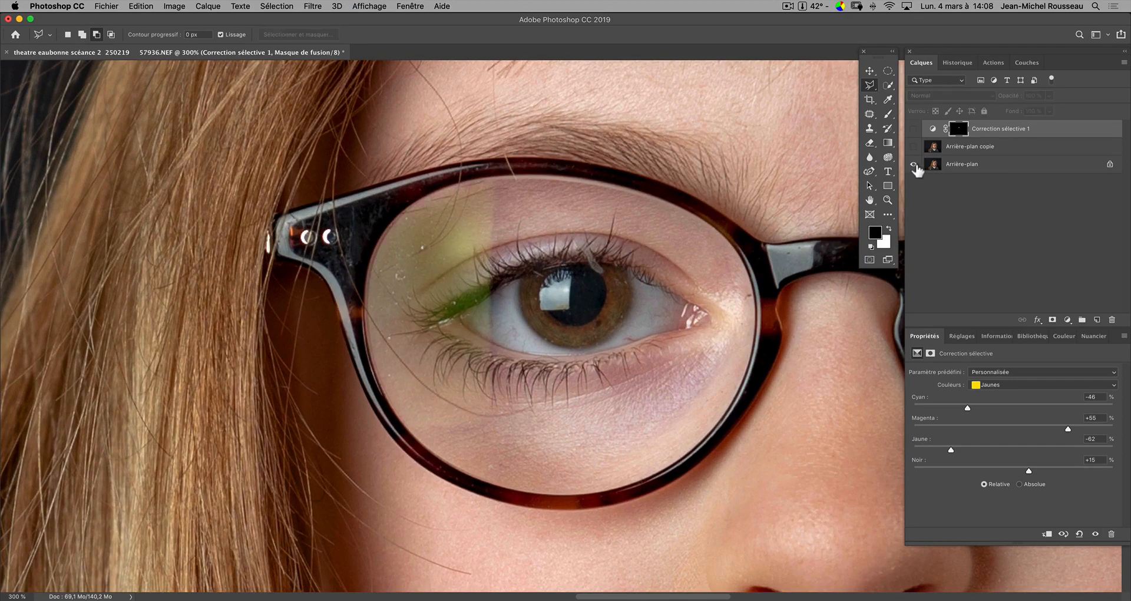
{"action": "left_click", "coordinate": [914, 165], "text": "alt"}
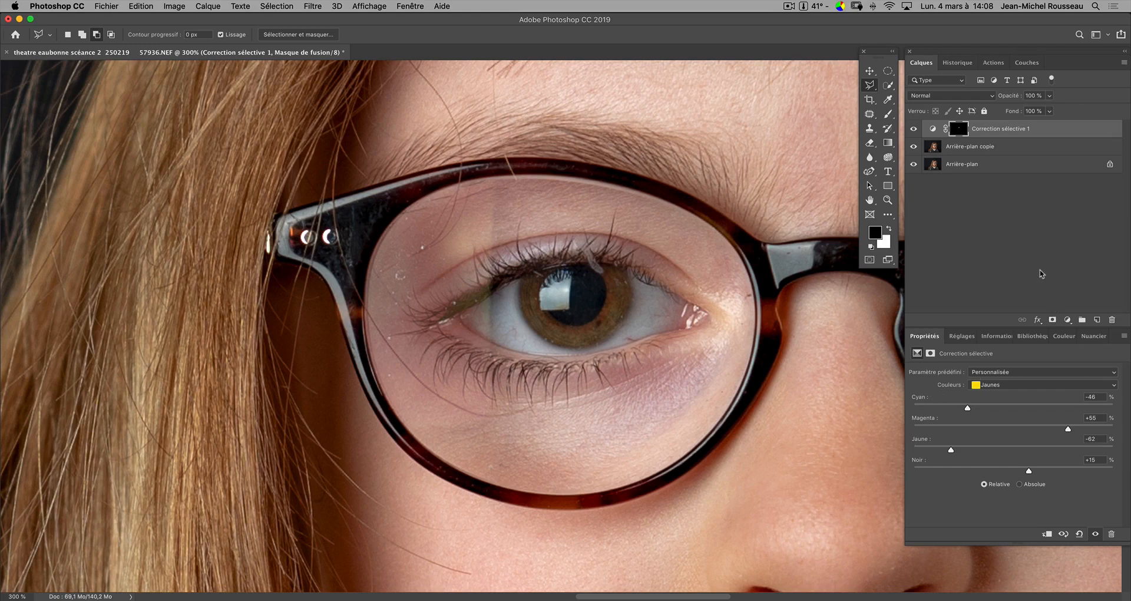
{"action": "key", "text": "super+minus"}
{"action": "key", "text": "super+minus"}
{"action": "key", "text": "super+minus"}
{"action": "key", "text": "super+minus"}
{"action": "key", "text": "super+minus"}
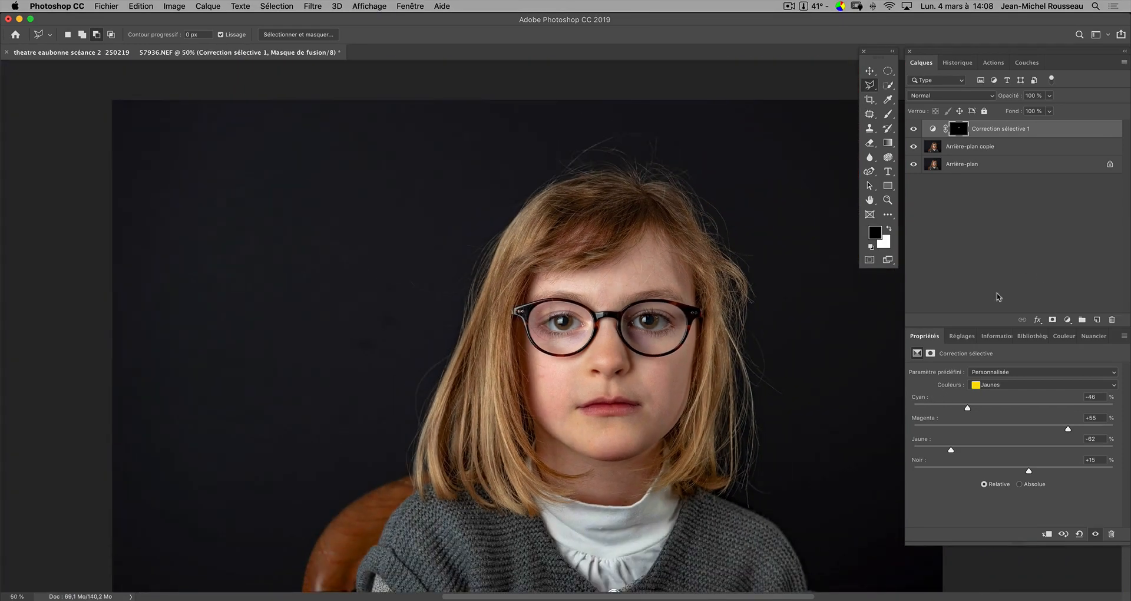
{"action": "left_click_drag", "start_coordinate": [694, 383], "coordinate": [663, 343]}
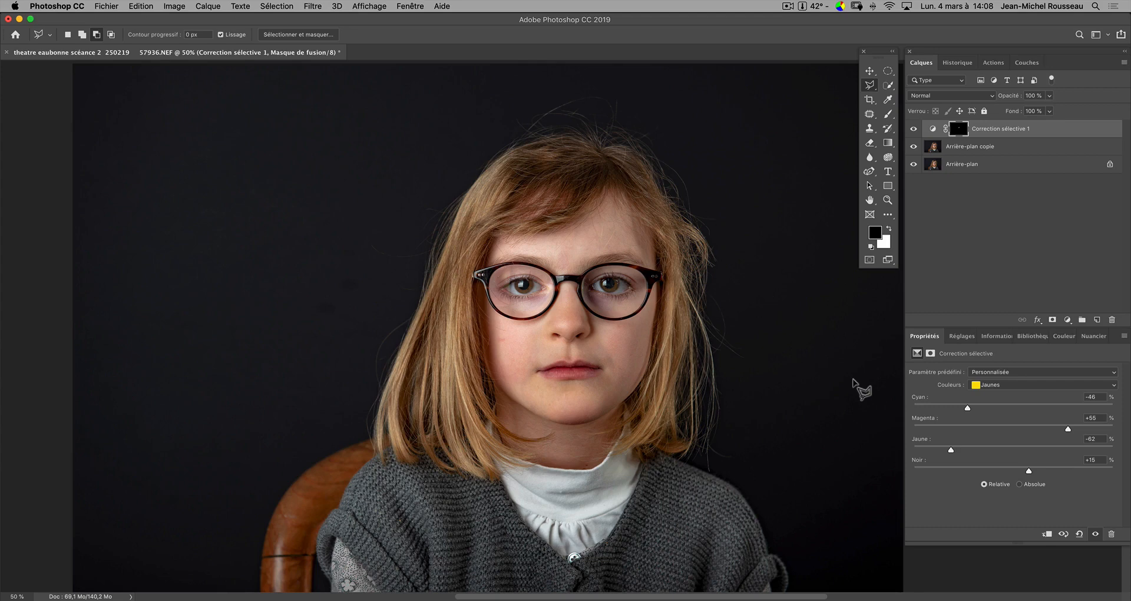
- On the Arrière-plan copie layer, patch the vertical reflection edge in the upper part of the lens and check the layer
{"action": "left_click", "coordinate": [1029, 153]}
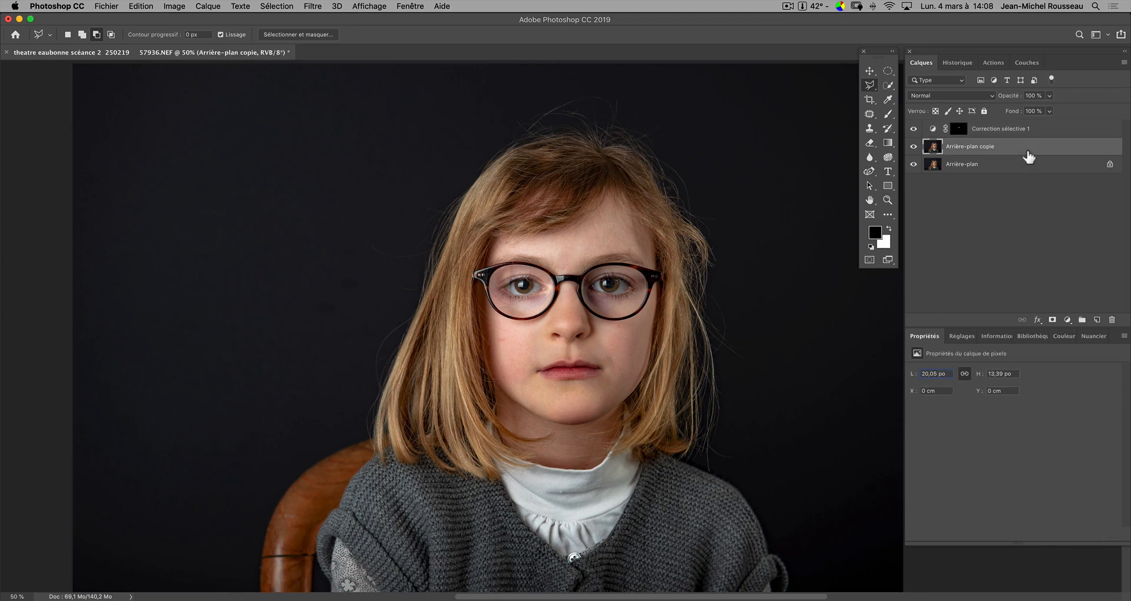
{"action": "key", "text": "super+plus"}
{"action": "key", "text": "super+plus"}
{"action": "key", "text": "super+plus"}
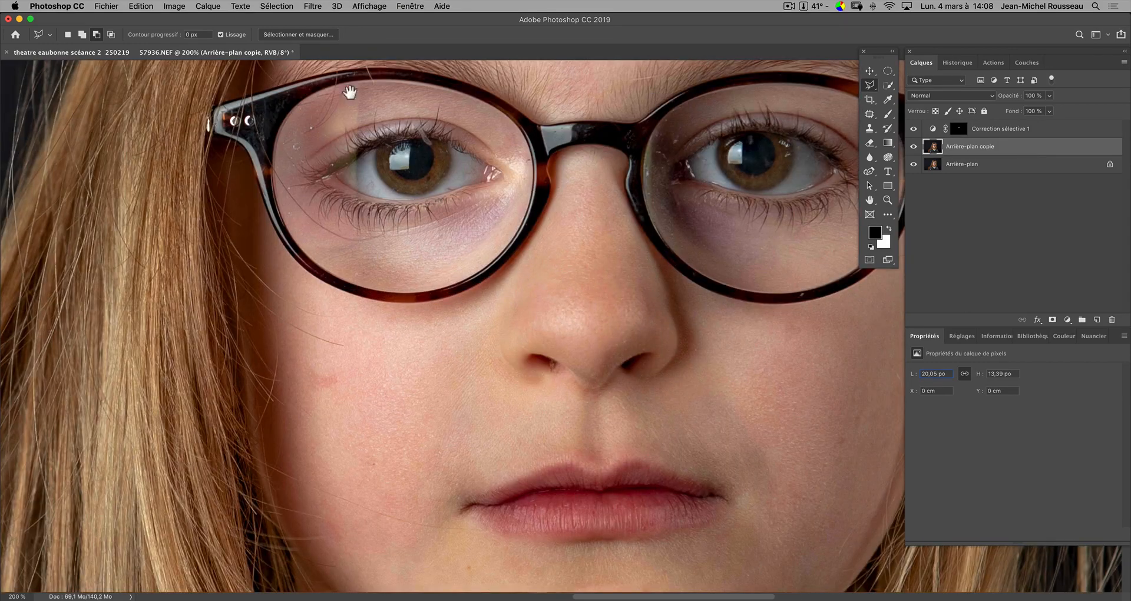
{"action": "mouse_move", "coordinate": [314, 163]}
{"action": "left_mouse_down"}
{"action": "mouse_move", "coordinate": [419, 365]}
{"action": "mouse_move", "coordinate": [453, 380]}
{"action": "left_mouse_up"}
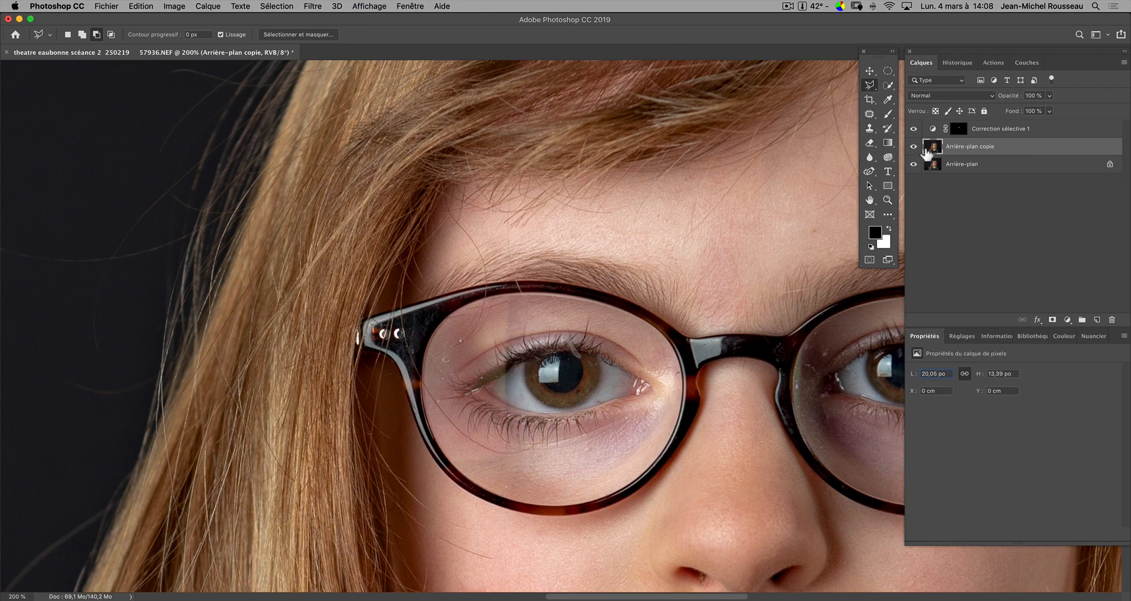
{"action": "left_click", "coordinate": [872, 116]}
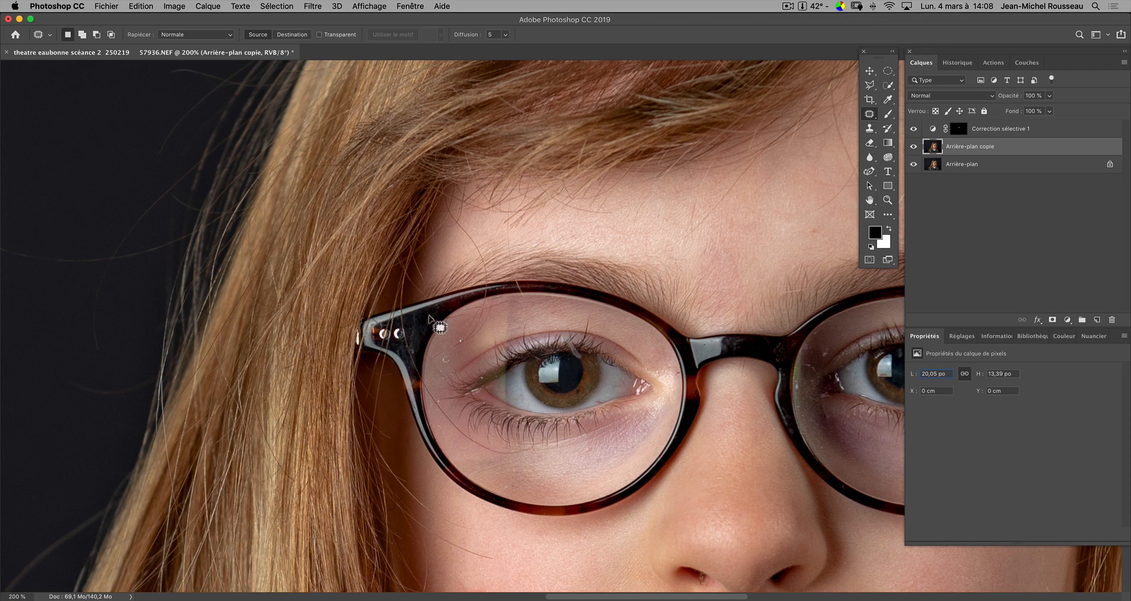
{"action": "mouse_move", "coordinate": [511, 298]}
{"action": "left_mouse_down"}
{"action": "mouse_move", "coordinate": [500, 340]}
{"action": "mouse_move", "coordinate": [516, 323]}
{"action": "mouse_move", "coordinate": [513, 299]}
{"action": "mouse_move", "coordinate": [525, 318]}
{"action": "mouse_move", "coordinate": [545, 310]}
{"action": "left_mouse_up"}
{"action": "key", "text": "super+d"}
{"action": "mouse_move", "coordinate": [515, 301]}
{"action": "left_mouse_down"}
{"action": "mouse_move", "coordinate": [516, 321]}
{"action": "mouse_move", "coordinate": [498, 320]}
{"action": "mouse_move", "coordinate": [595, 312]}
{"action": "left_mouse_up"}
{"action": "key", "text": "super+z"}
{"action": "key", "text": "super+d"}
{"action": "left_click", "coordinate": [914, 147]}
{"action": "left_click", "coordinate": [914, 146]}
{"action": "left_click", "coordinate": [913, 146]}
{"action": "left_click", "coordinate": [915, 147]}
- Patch the reflection edge in the white of the eye beside the iris and review the whole portrait
{"action": "mouse_move", "coordinate": [508, 374]}
{"action": "left_mouse_down"}
{"action": "mouse_move", "coordinate": [504, 403]}
{"action": "mouse_move", "coordinate": [510, 375]}
{"action": "left_mouse_up"}
{"action": "left_click_drag", "start_coordinate": [518, 392], "coordinate": [519, 392]}
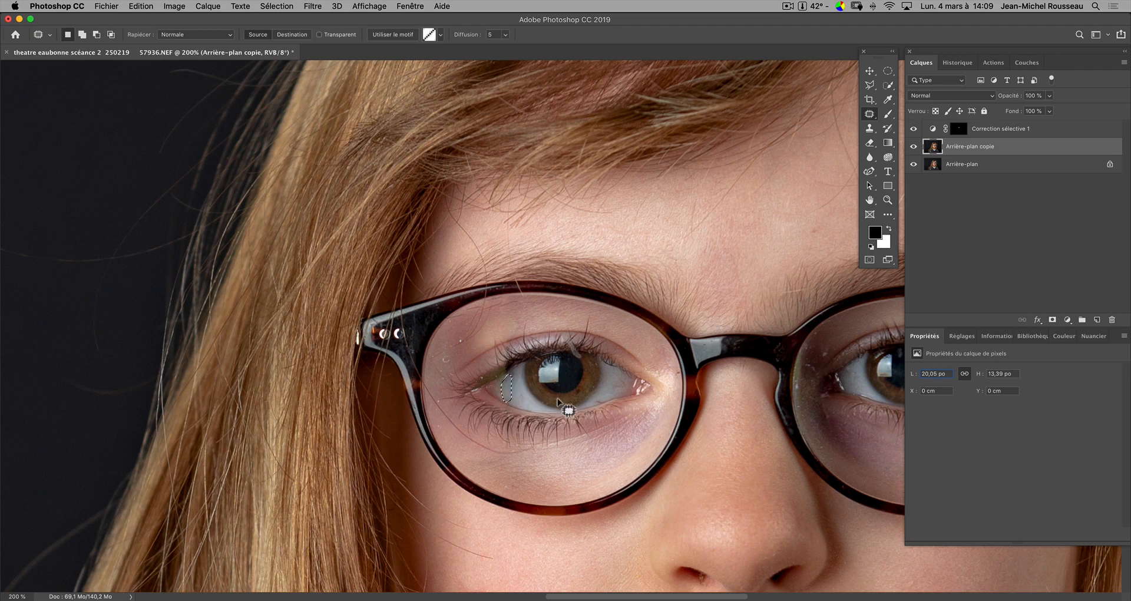
{"action": "key", "text": "super+d"}
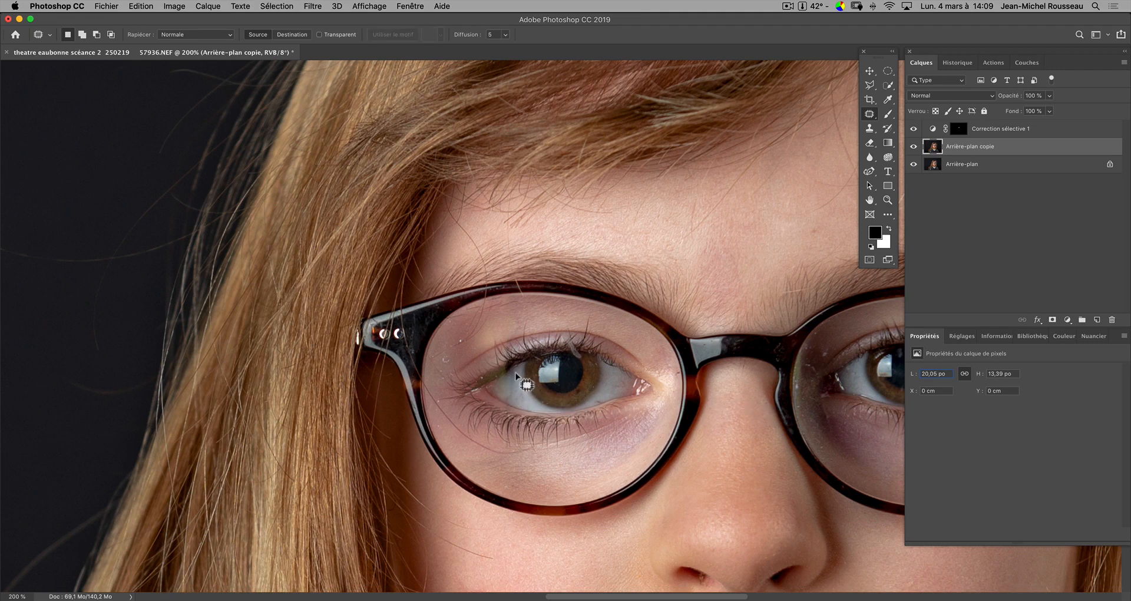
{"action": "mouse_move", "coordinate": [513, 372]}
{"action": "left_mouse_down"}
{"action": "mouse_move", "coordinate": [516, 396]}
{"action": "mouse_move", "coordinate": [513, 387]}
{"action": "left_mouse_up"}
{"action": "key", "text": "super+d"}
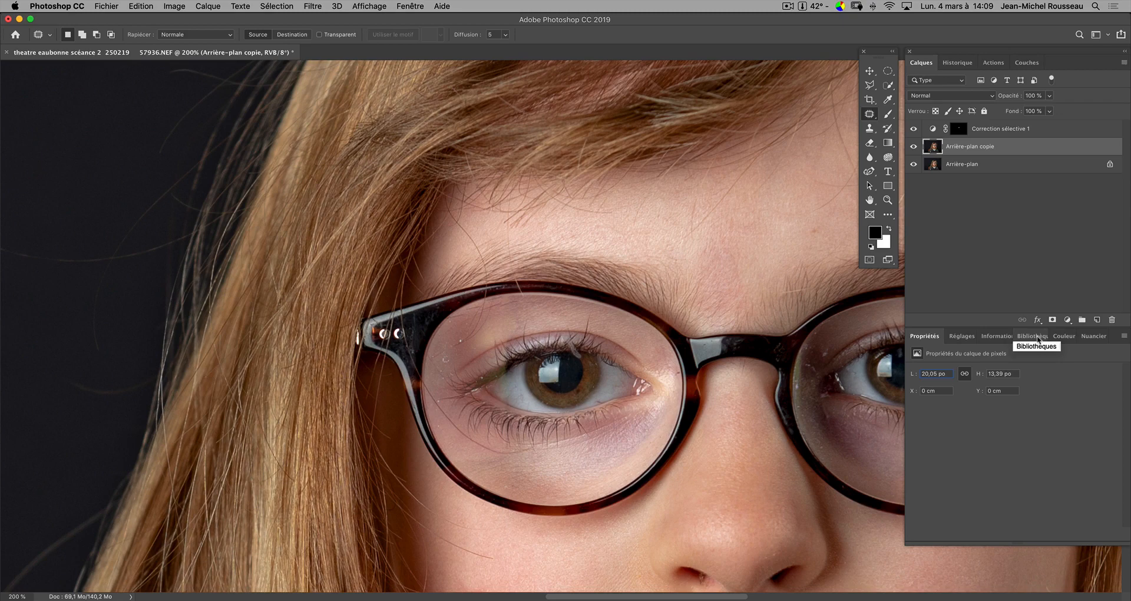
{"action": "key", "text": "super+minus"}
{"action": "key", "text": "super+minus"}
{"action": "key", "text": "super+minus"}
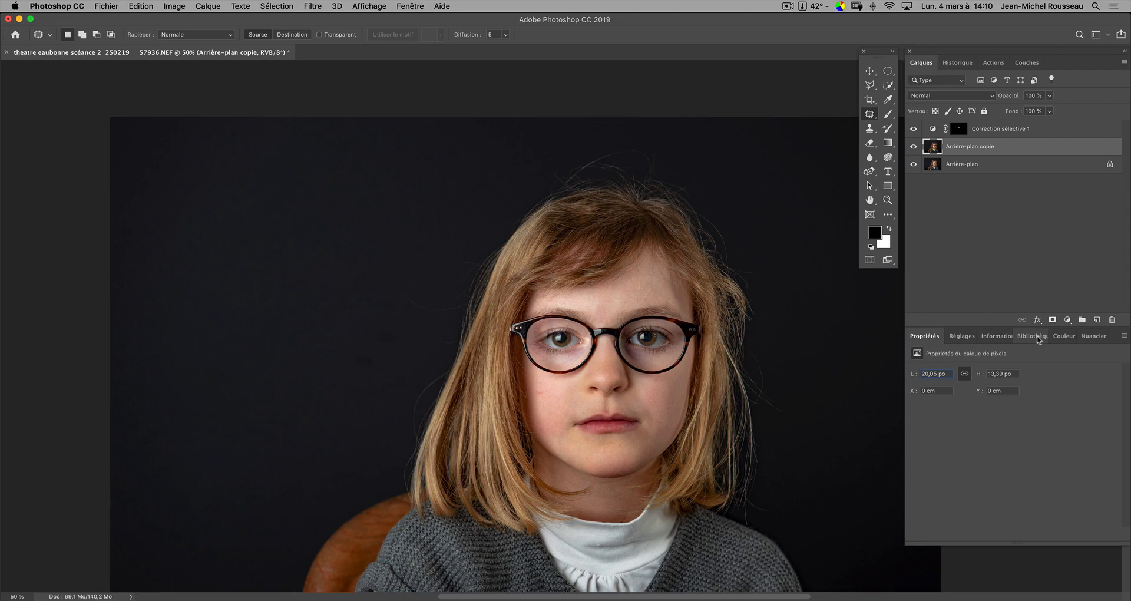
- Clone dark pupil texture over the bright reflection in the eye behind the corrected lens with the Clone Stamp tool
{"action": "key", "text": "super+plus"}
{"action": "key", "text": "super+plus"}
{"action": "key", "text": "super+plus"}
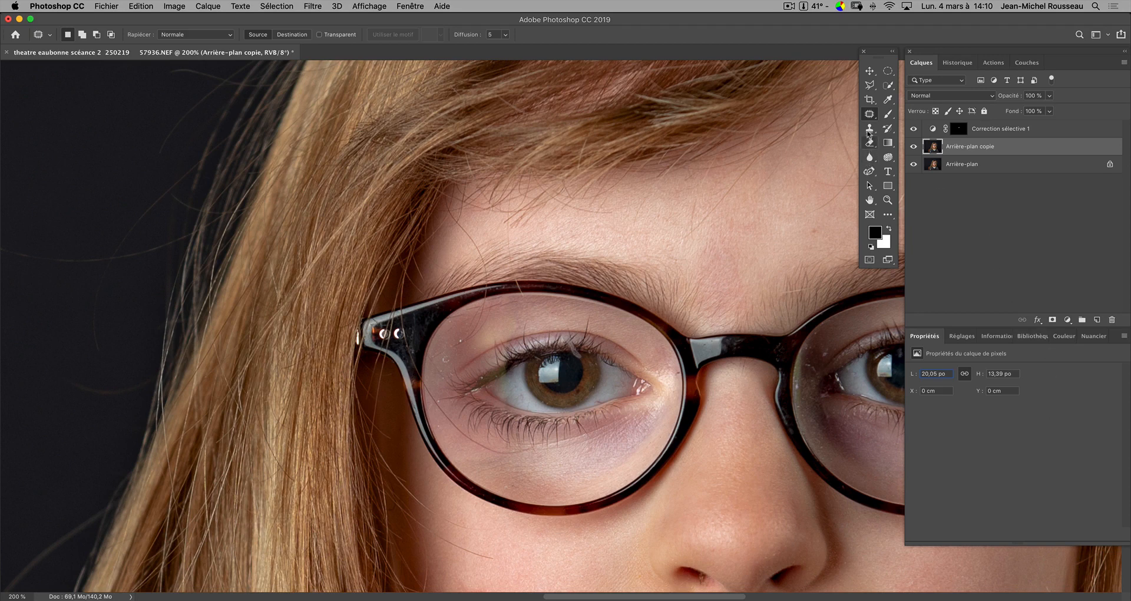
{"action": "left_click", "coordinate": [868, 129]}
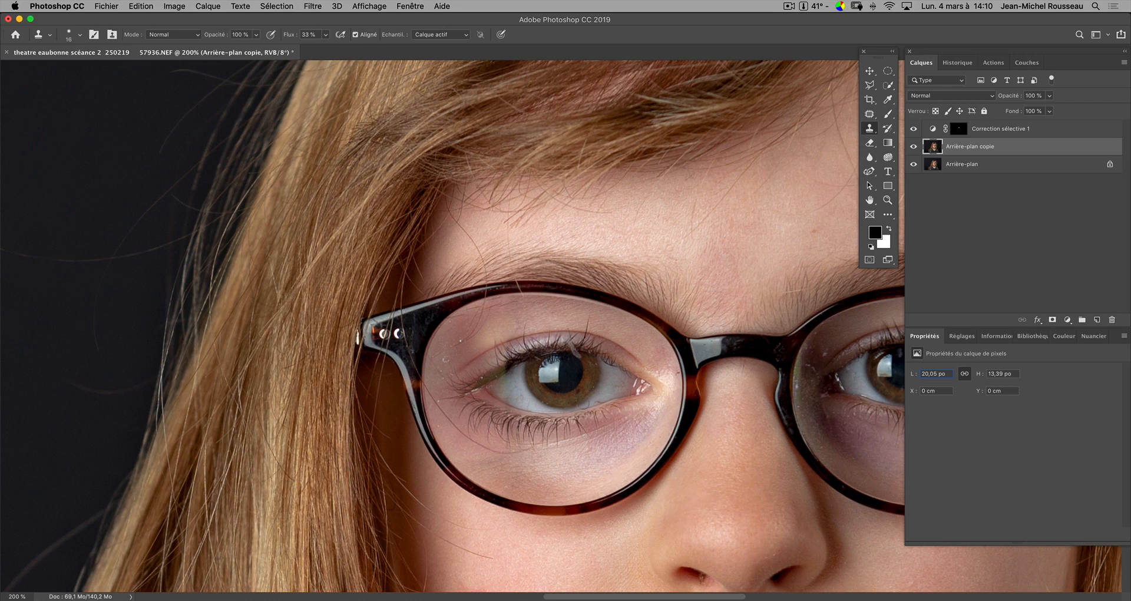
{"action": "left_click", "coordinate": [575, 376], "text": "alt"}
{"action": "left_click_drag", "start_coordinate": [559, 384], "coordinate": [560, 377]}
- Clone out the bright reflection in the other eye by sampling the dark pupil area
{"action": "mouse_move", "coordinate": [691, 414]}
{"action": "left_mouse_down"}
{"action": "mouse_move", "coordinate": [698, 405]}
{"action": "mouse_move", "coordinate": [386, 405]}
{"action": "left_mouse_up"}
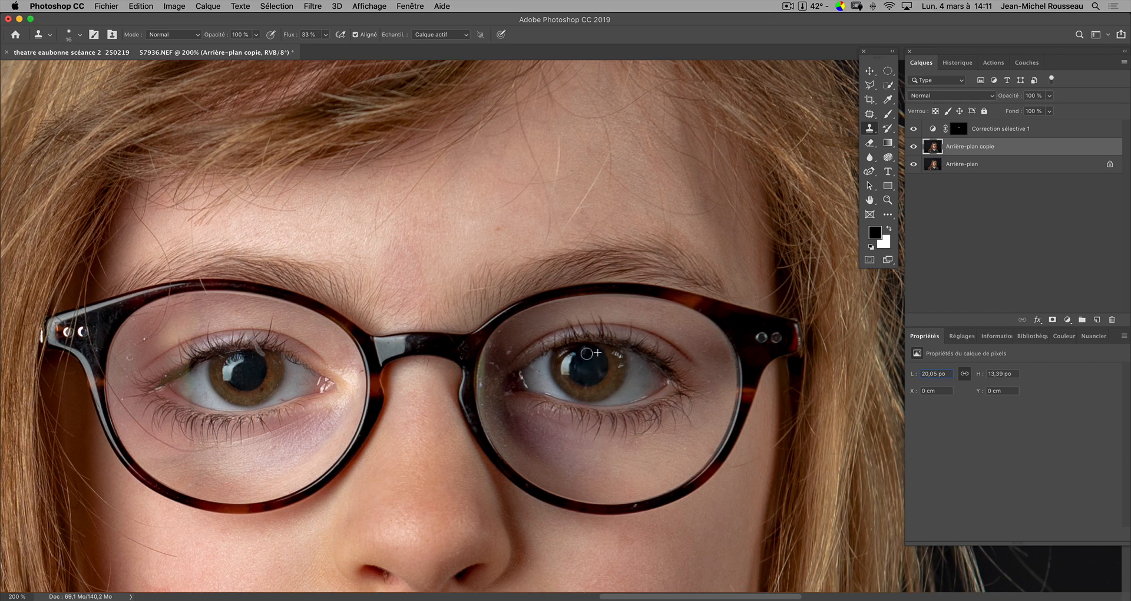
{"action": "left_click", "coordinate": [588, 365], "text": "alt"}
{"action": "left_click_drag", "start_coordinate": [597, 372], "coordinate": [600, 373]}
{"action": "left_click", "coordinate": [590, 364], "text": "alt"}
{"action": "left_click_drag", "start_coordinate": [600, 371], "coordinate": [594, 371]}
- Outline the upper edge of the iris behind the corrected lens with the Patch tool, clear the selection and review the whole portrait
{"action": "left_click_drag", "start_coordinate": [466, 424], "coordinate": [714, 444]}
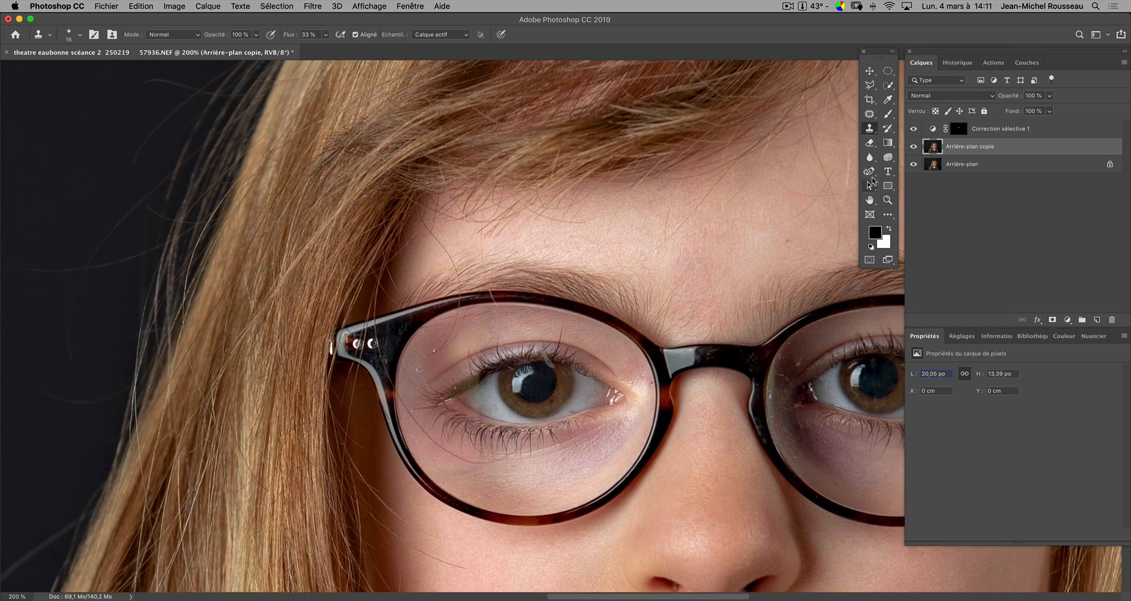
{"action": "left_click", "coordinate": [870, 115]}
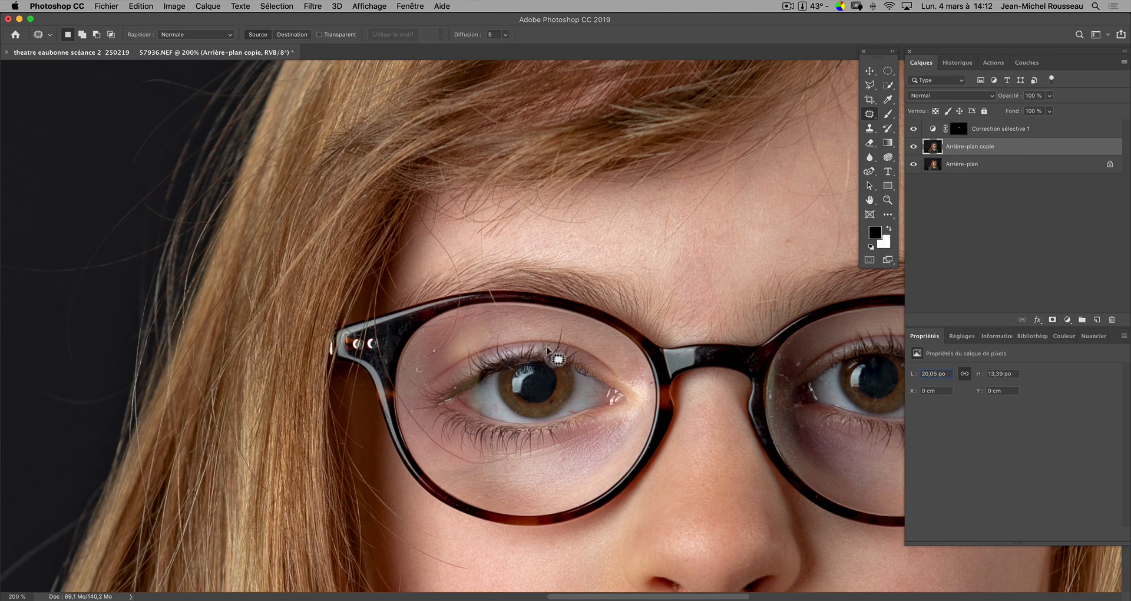
{"action": "mouse_move", "coordinate": [545, 346]}
{"action": "left_mouse_down"}
{"action": "mouse_move", "coordinate": [535, 346]}
{"action": "mouse_move", "coordinate": [543, 364]}
{"action": "mouse_move", "coordinate": [556, 366]}
{"action": "mouse_move", "coordinate": [544, 346]}
{"action": "mouse_move", "coordinate": [566, 373]}
{"action": "left_mouse_up"}
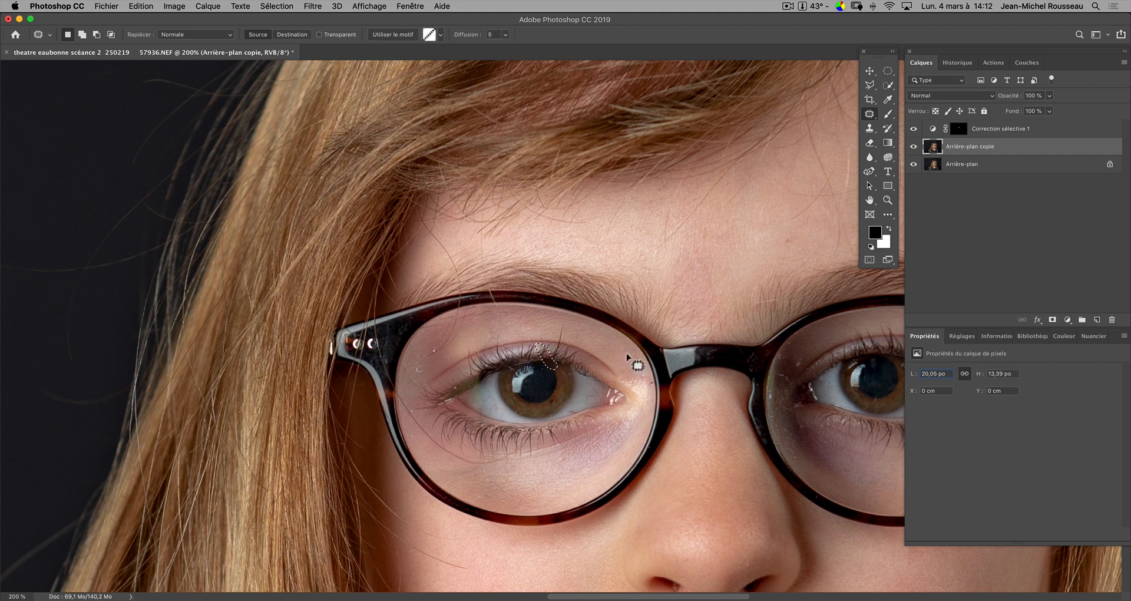
{"action": "key", "text": "ctrl+d"}
{"action": "key", "text": "ctrl+minus"}
{"action": "key", "text": "ctrl+minus"}
{"action": "key", "text": "ctrl+minus"}
{"action": "key", "text": "ctrl+minus"}
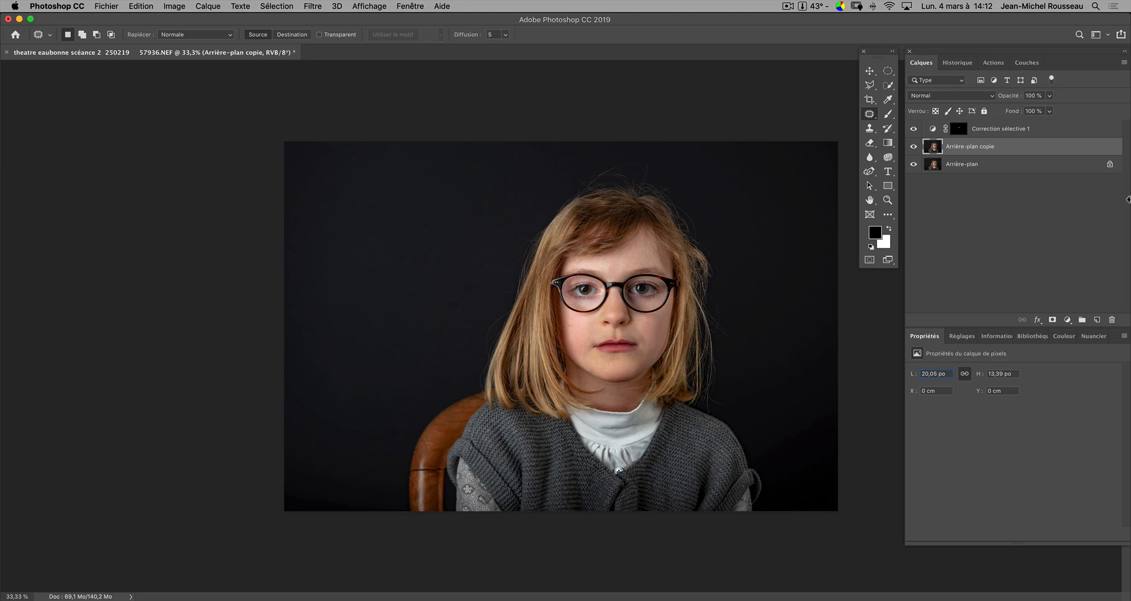
- Delete the Correction sélective 1 and Arrière-plan copie layers, and duplicate the Arrière-plan layer
{"action": "left_click", "coordinate": [914, 130]}
{"action": "left_click", "coordinate": [914, 147]}
{"action": "left_click_drag", "start_coordinate": [1008, 153], "coordinate": [1112, 319]}
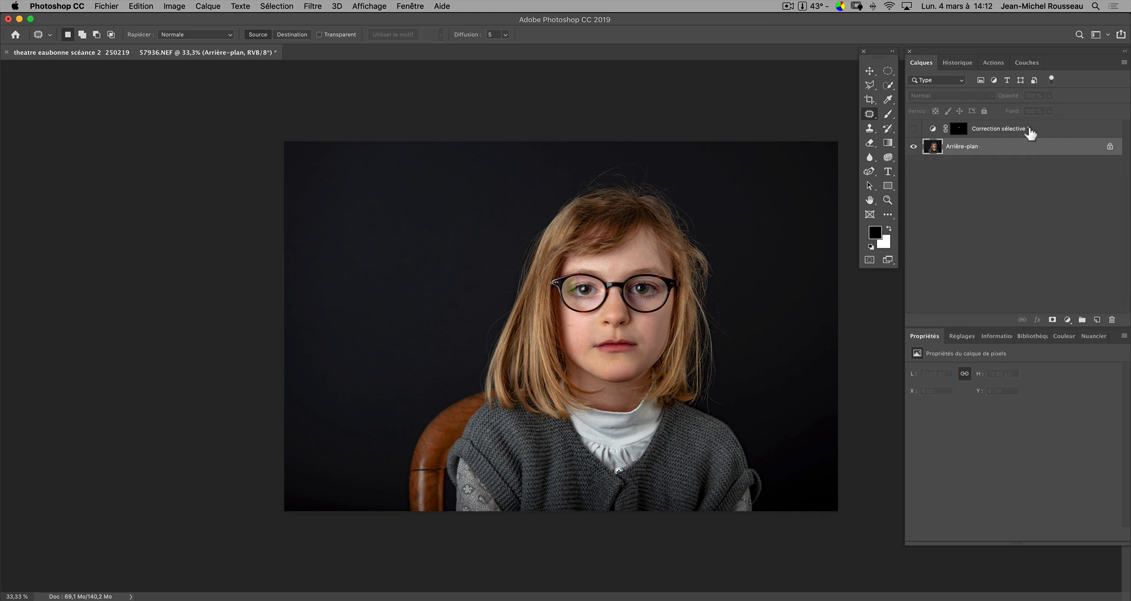
{"action": "left_click_drag", "start_coordinate": [1029, 133], "coordinate": [1112, 320]}
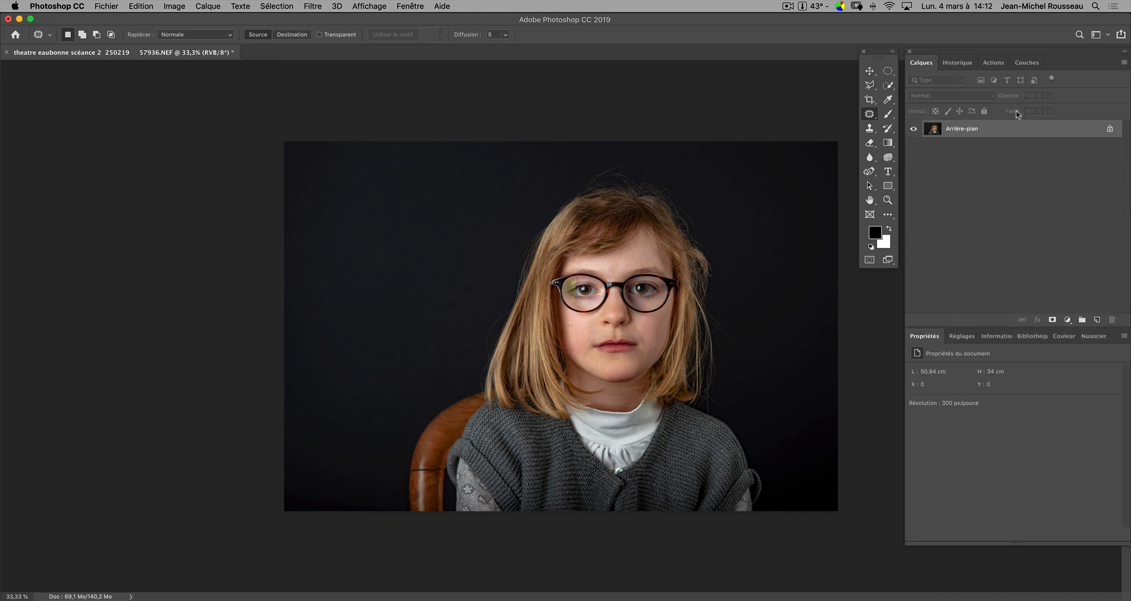
{"action": "key", "text": "super+j"}
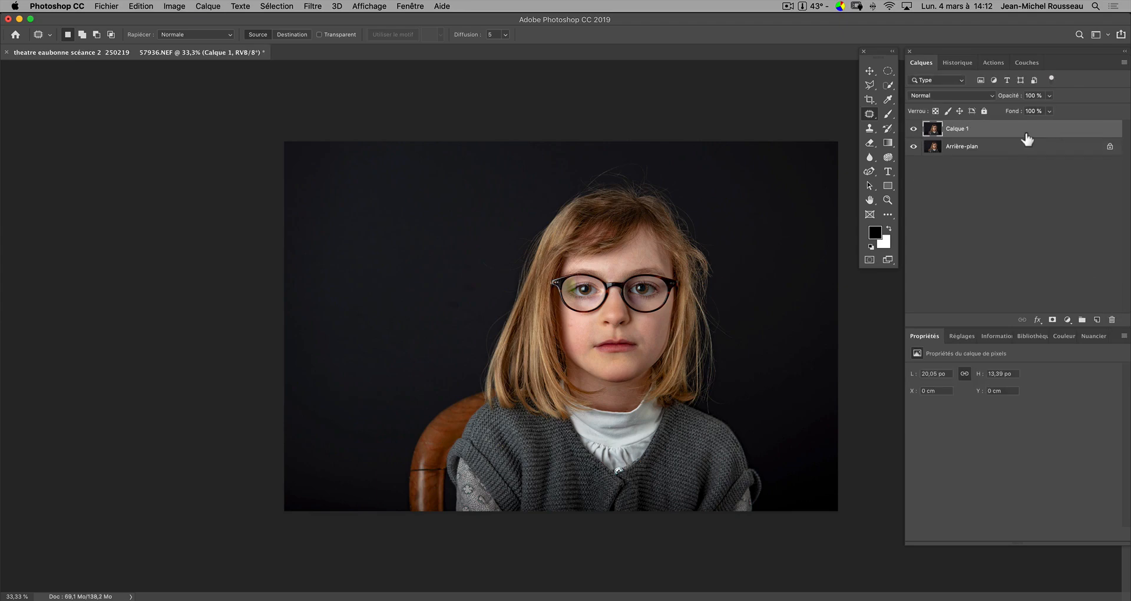
- Select the reflection-free lens with the Quick Selection tool and trim the selection off the lower eyeglass rim
{"action": "key", "text": "super+plus"}
{"action": "key", "text": "super+plus"}
{"action": "key", "text": "super+plus"}
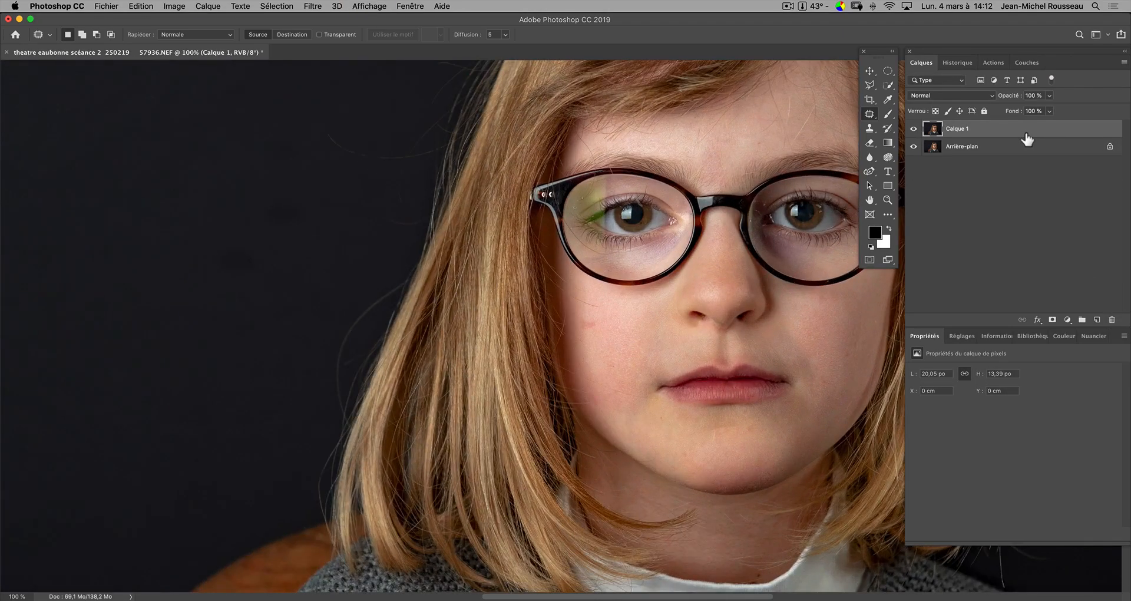
{"action": "left_click_drag", "start_coordinate": [810, 237], "coordinate": [530, 330]}
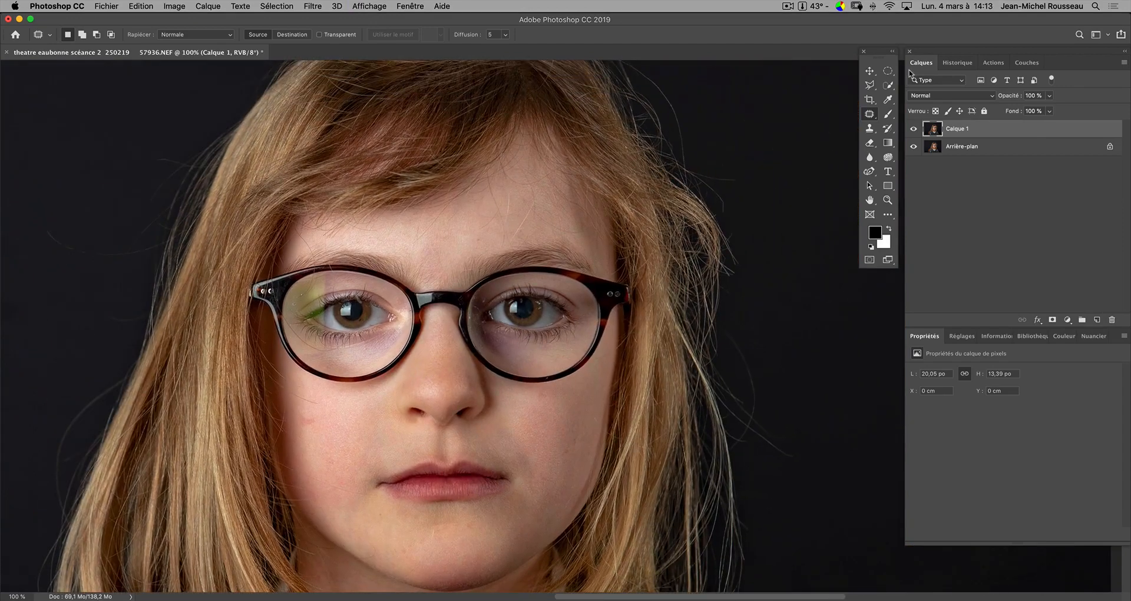
{"action": "left_click", "coordinate": [889, 86]}
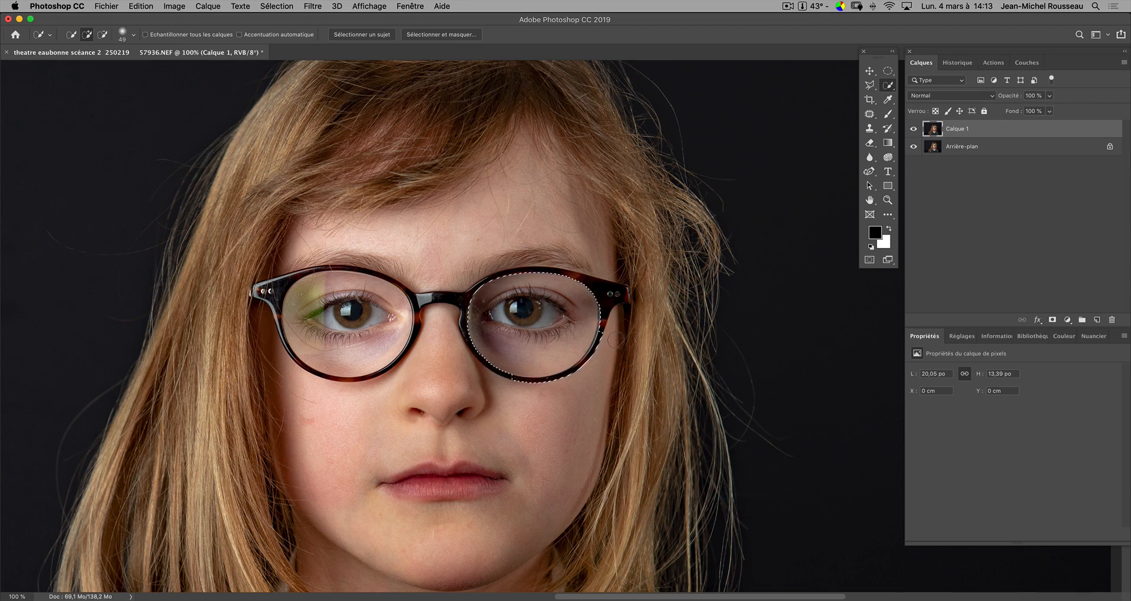
{"action": "key", "text": "alt"}
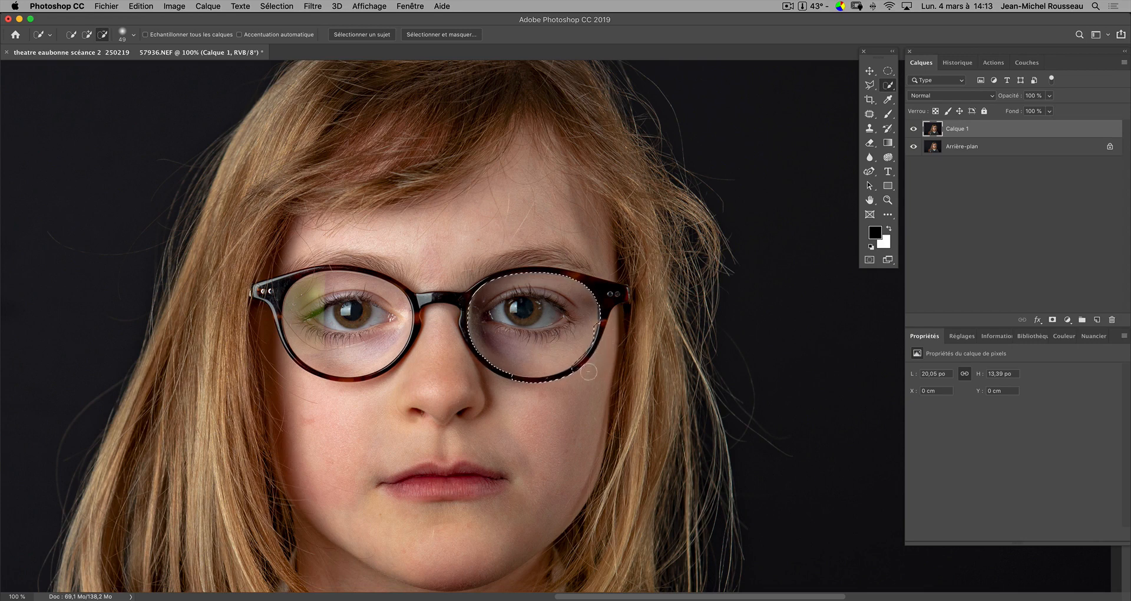
{"action": "left_click", "coordinate": [513, 387], "text": "alt"}
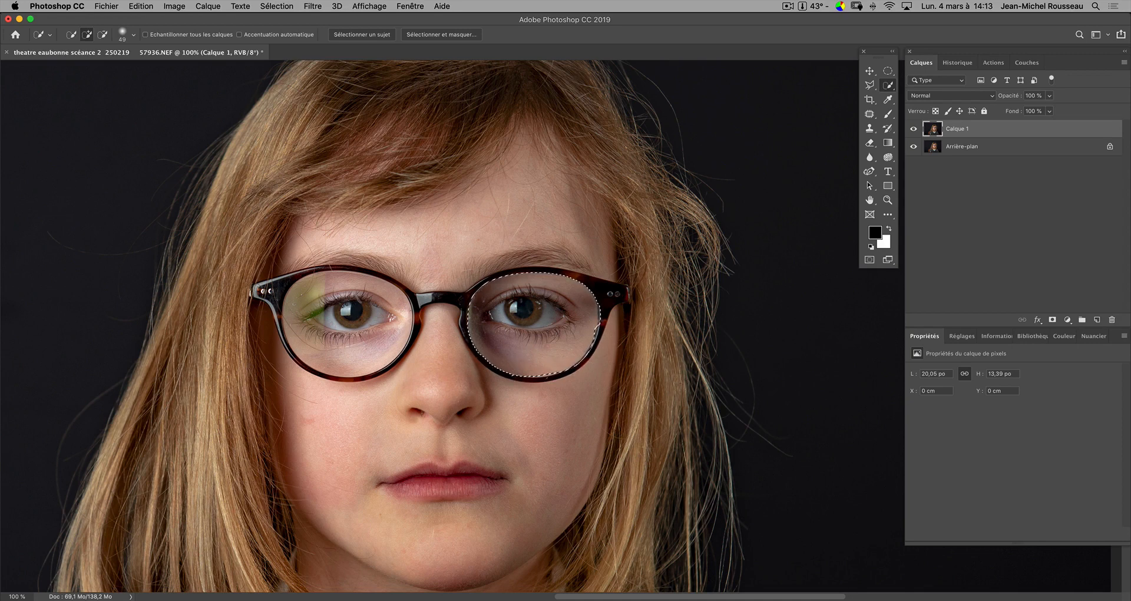
- Feather the lens selection by 7.8 px in Select and Mask and apply it
{"action": "left_click", "coordinate": [452, 36]}
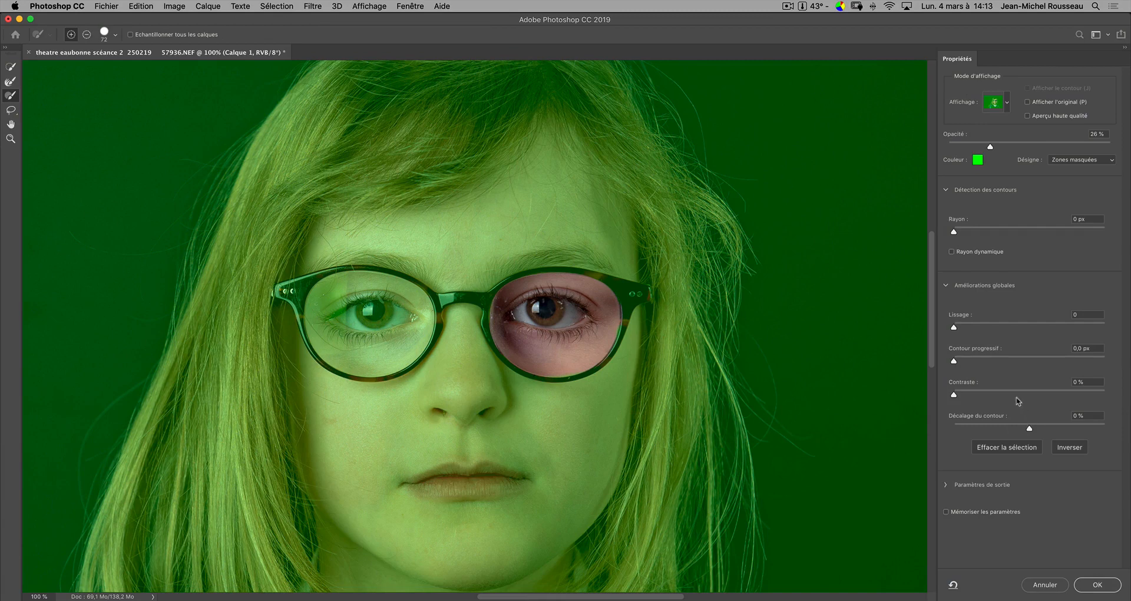
{"action": "left_click", "coordinate": [1007, 358]}
{"action": "left_click", "coordinate": [1018, 358]}
{"action": "left_click", "coordinate": [1006, 360]}
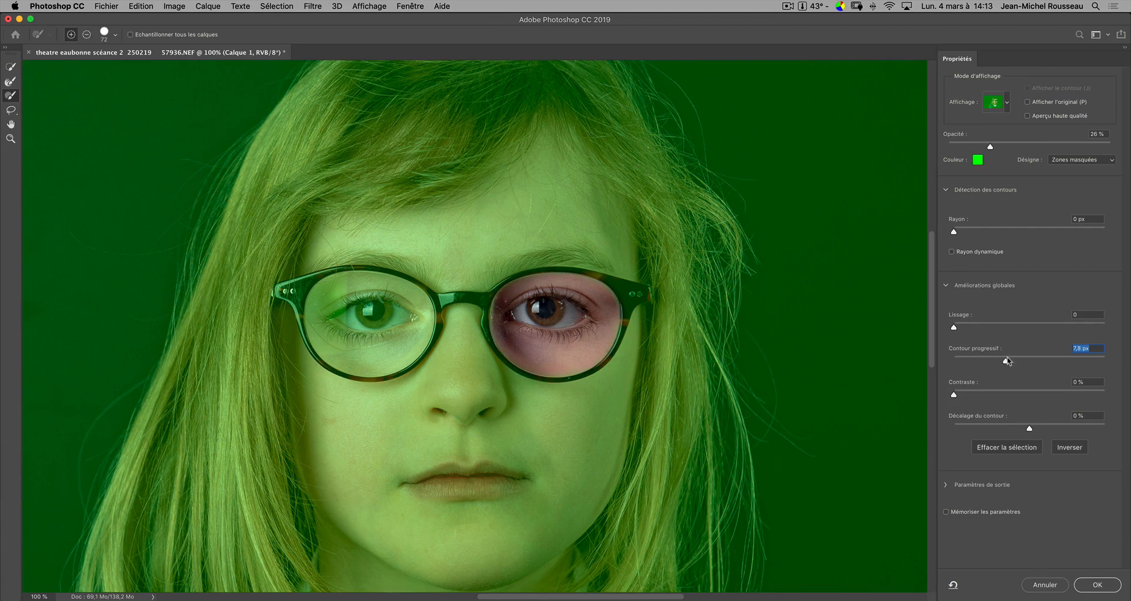
{"action": "left_click", "coordinate": [1098, 585]}
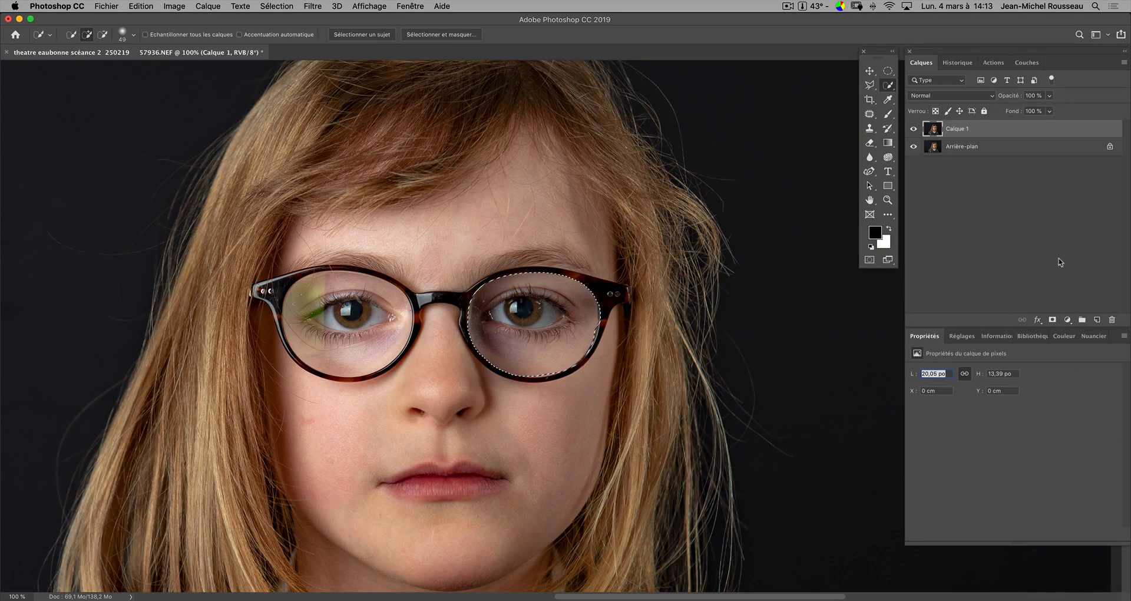
- Copy the selected lens area from Calque 1 onto a new layer, clear the selection and hide the two layers beneath
{"action": "left_click", "coordinate": [1098, 321]}
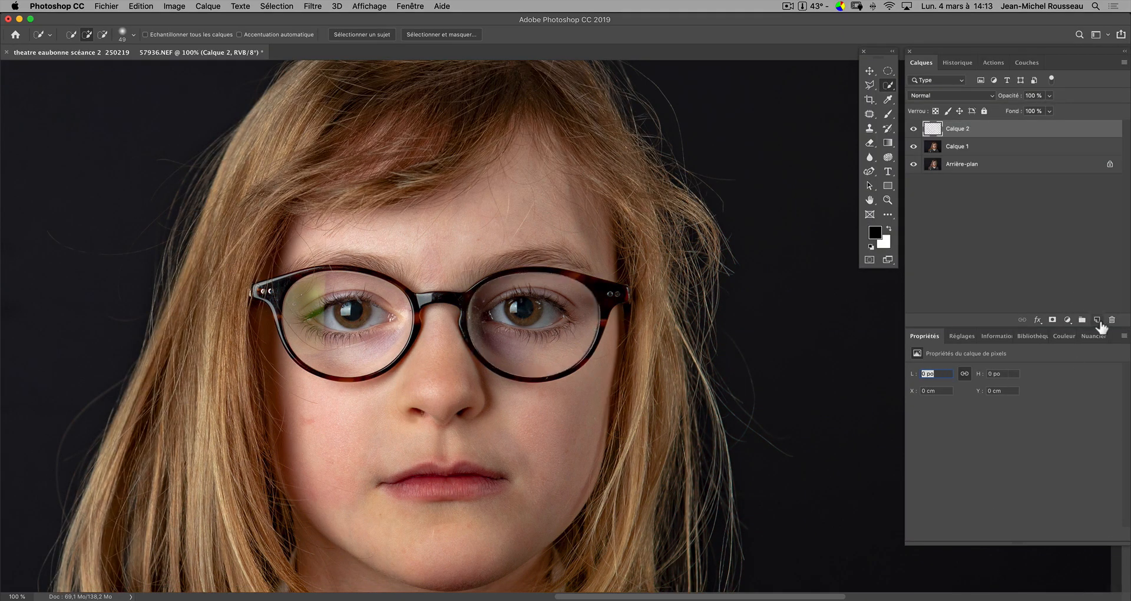
{"action": "left_click", "coordinate": [1025, 152]}
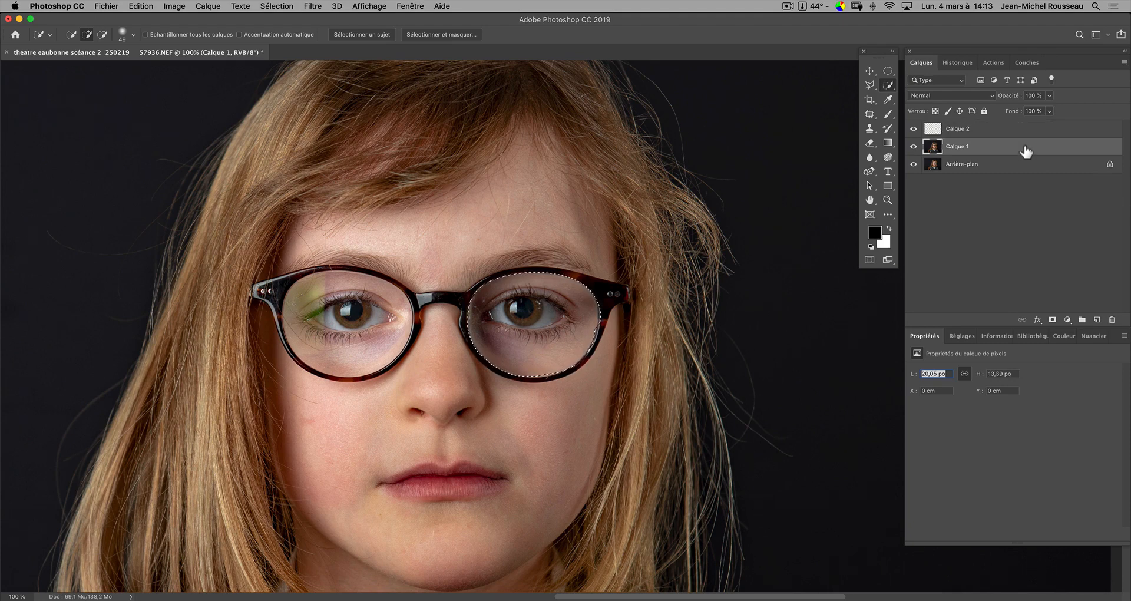
{"action": "left_click", "coordinate": [998, 131]}
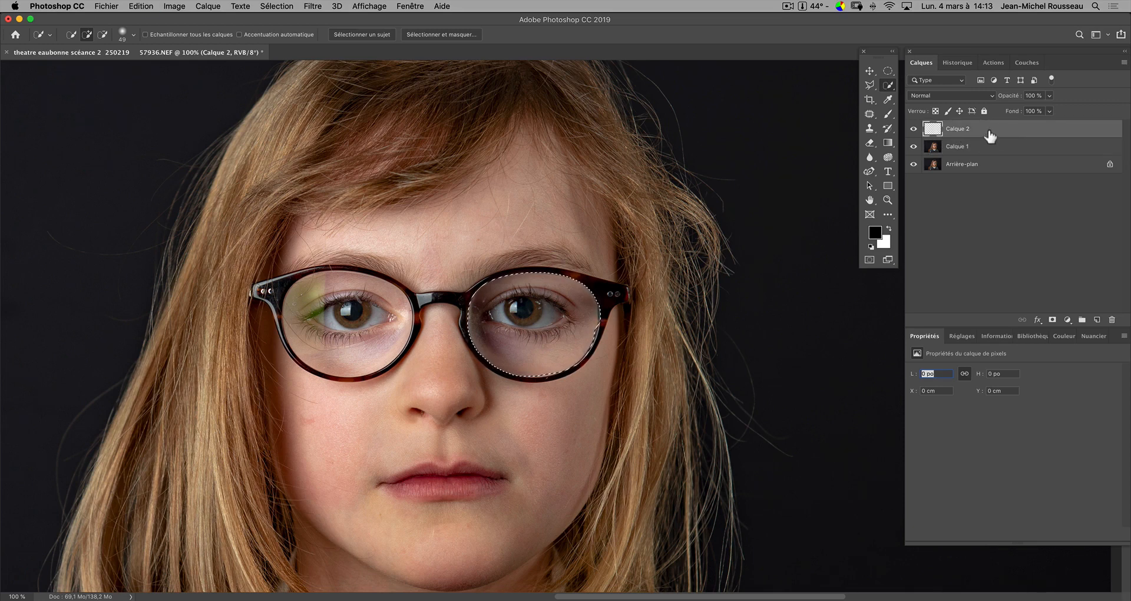
{"action": "key", "text": "super+d"}
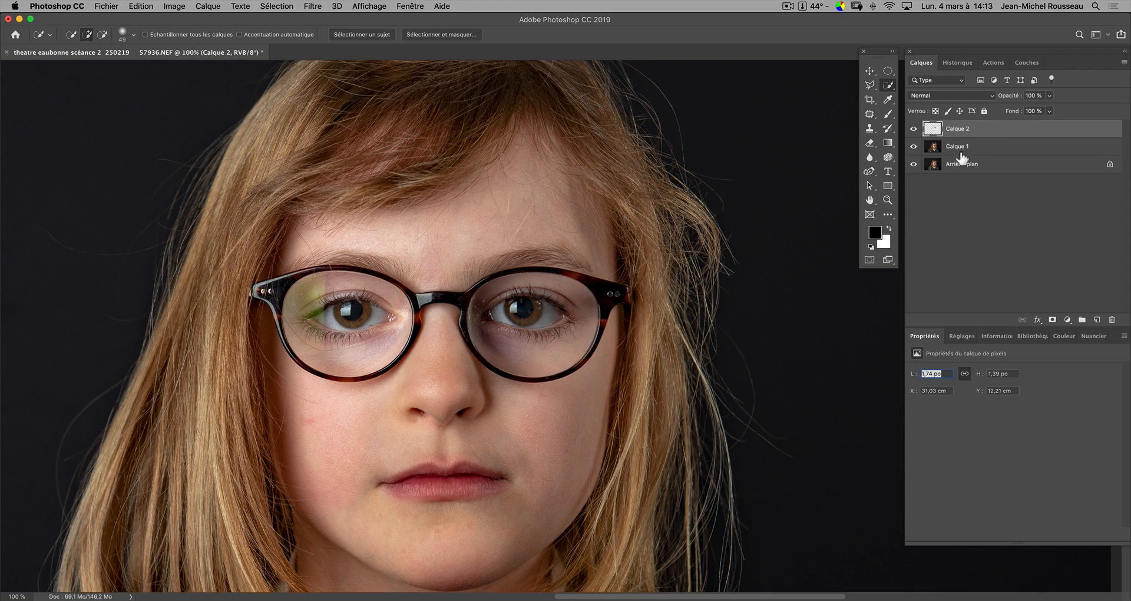
{"action": "left_click_drag", "start_coordinate": [917, 147], "coordinate": [917, 170]}
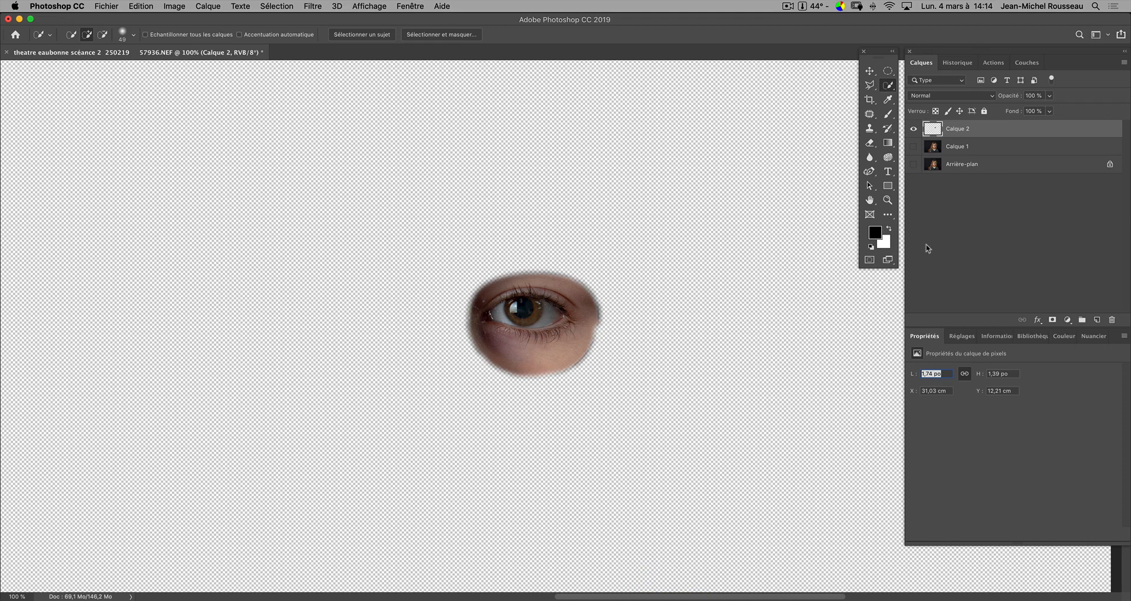
{"action": "left_click", "coordinate": [139, 8]}
{"action": "mouse_move", "coordinate": [277, 262]}
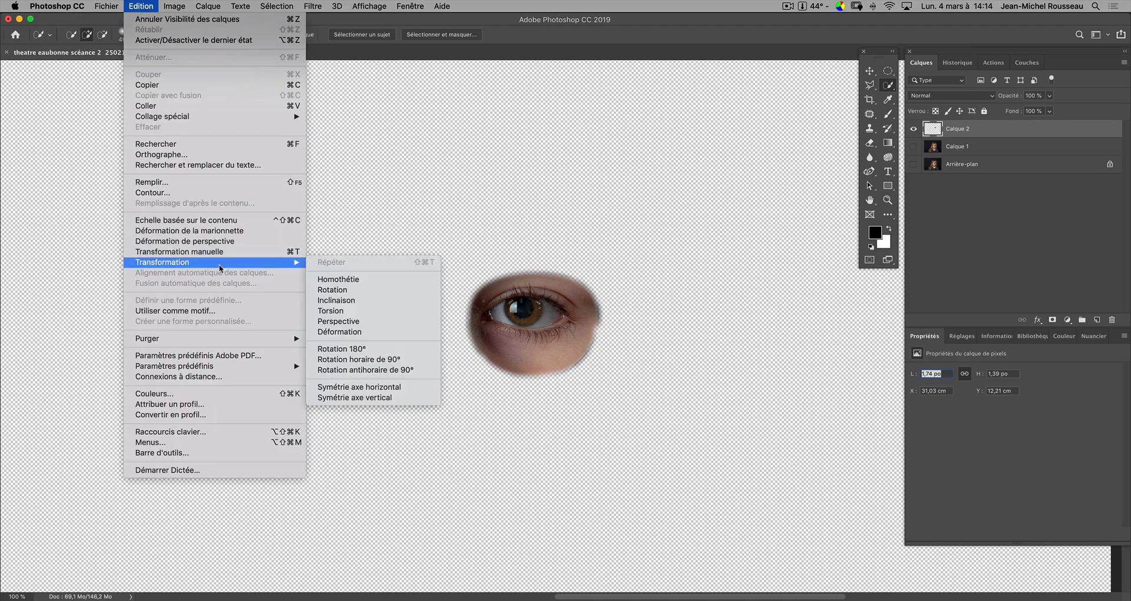
{"action": "left_click", "coordinate": [390, 389]}
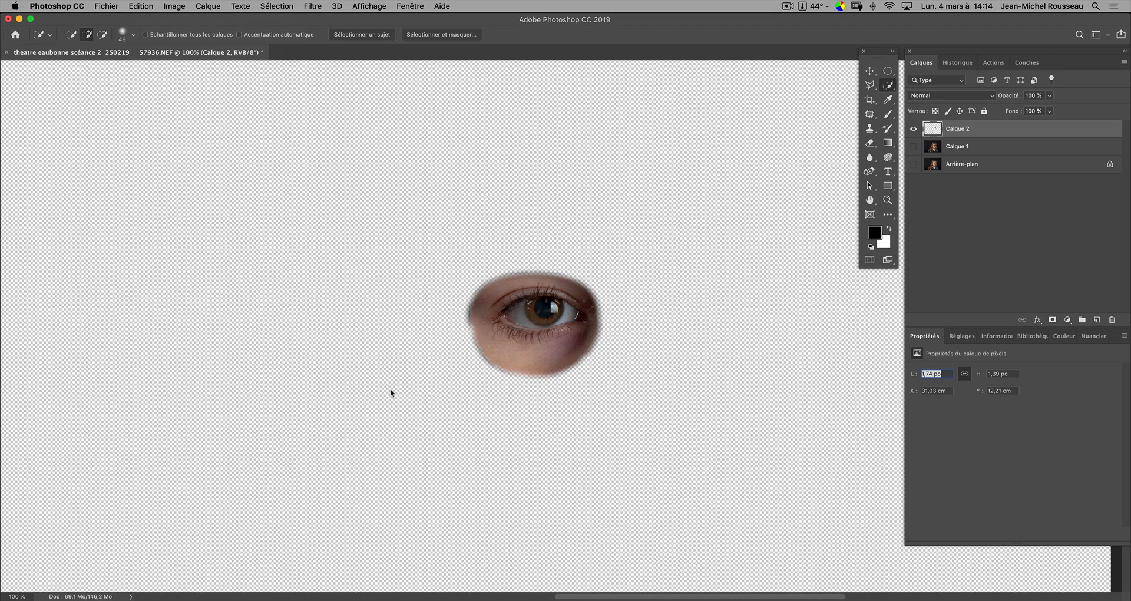
{"action": "key", "text": "super+z"}
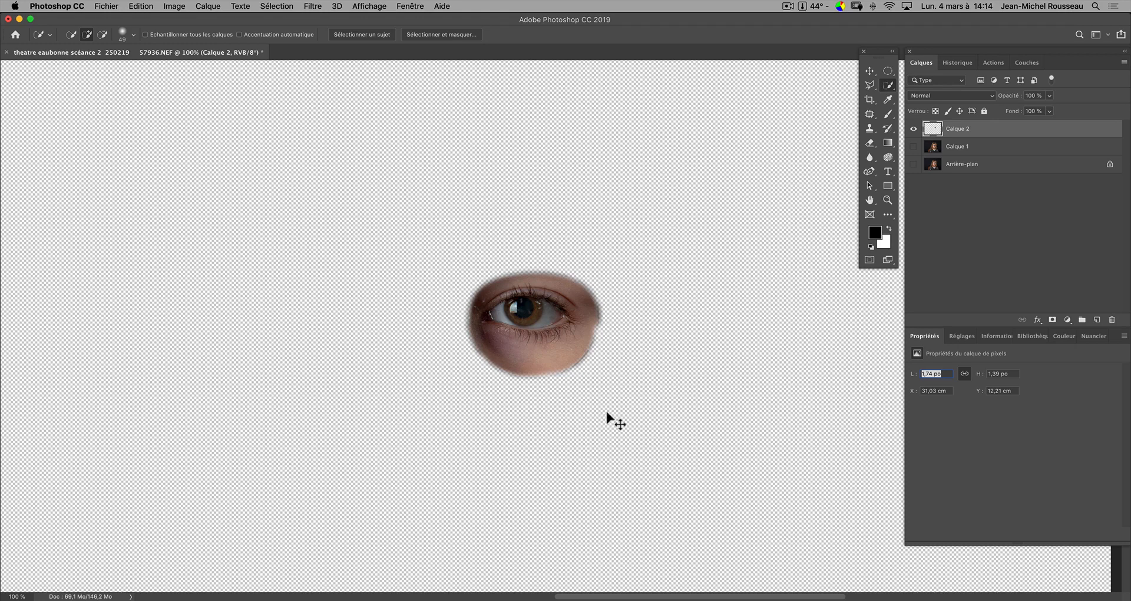
{"action": "key", "text": "super+t"}
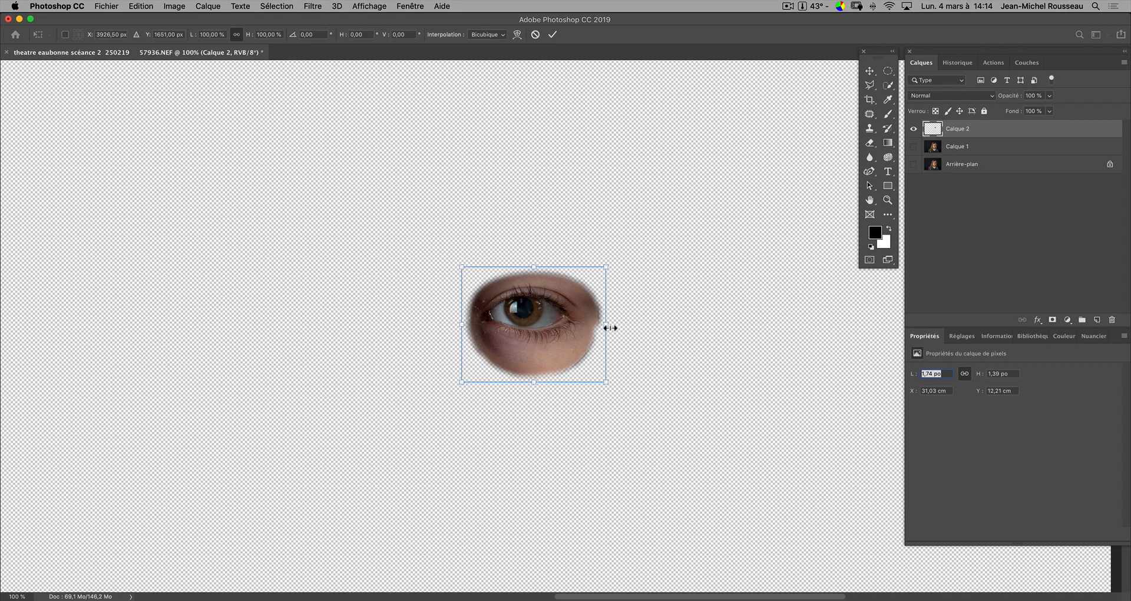
{"action": "left_click_drag", "start_coordinate": [608, 324], "coordinate": [332, 317]}
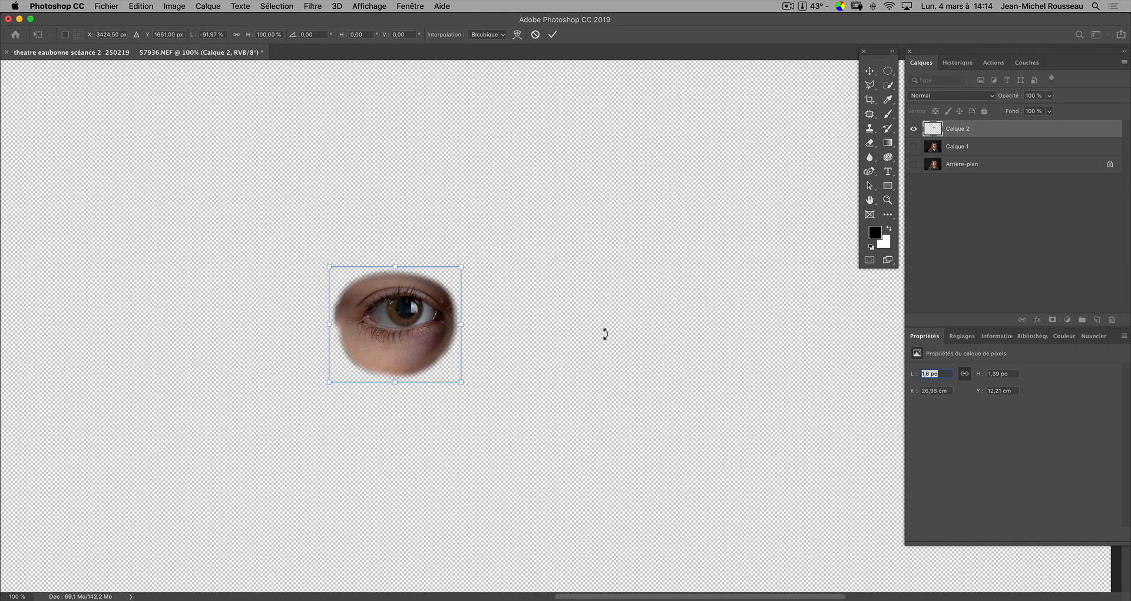
{"action": "left_click", "coordinate": [536, 36]}
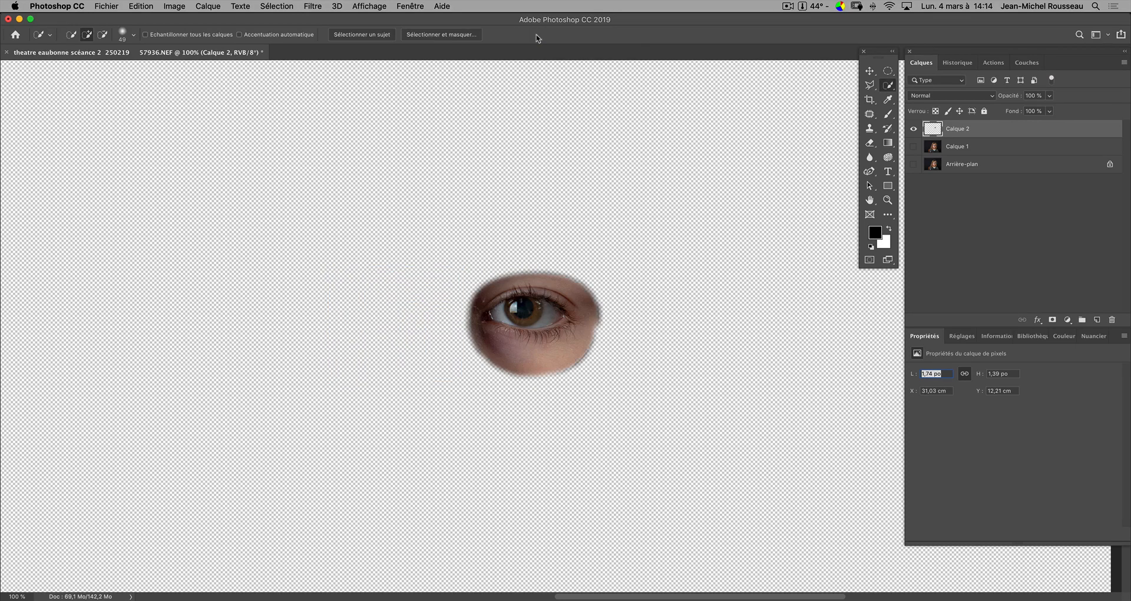
- Flip the isolated eye on Calque 2 horizontally and show Calque 1 and Arrière-plan again
{"action": "left_click", "coordinate": [136, 7]}
{"action": "mouse_move", "coordinate": [176, 262]}
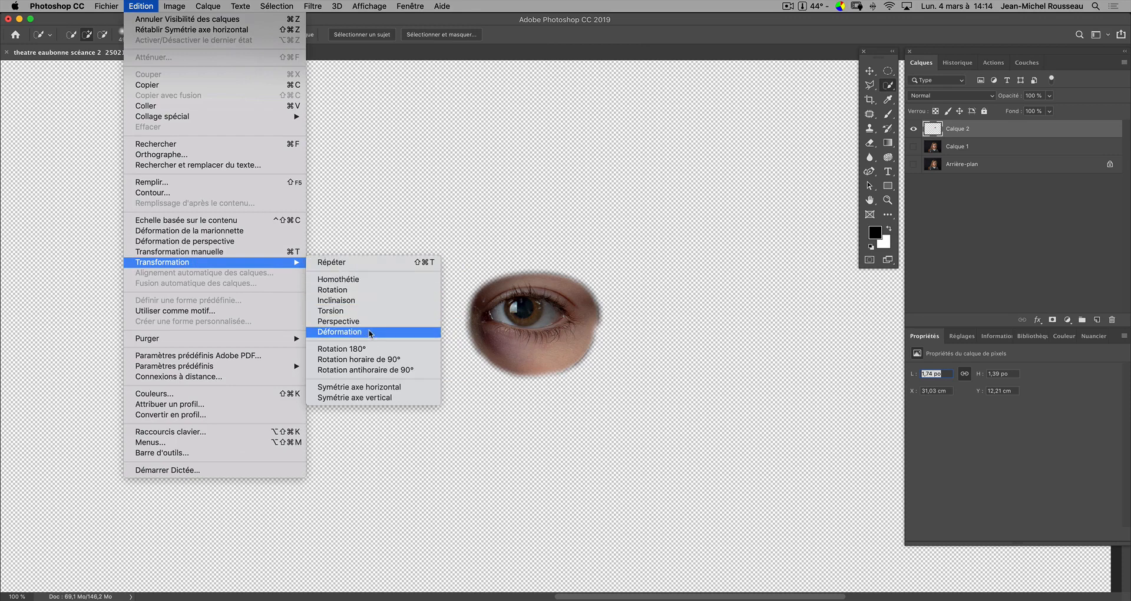
{"action": "left_click", "coordinate": [408, 387]}
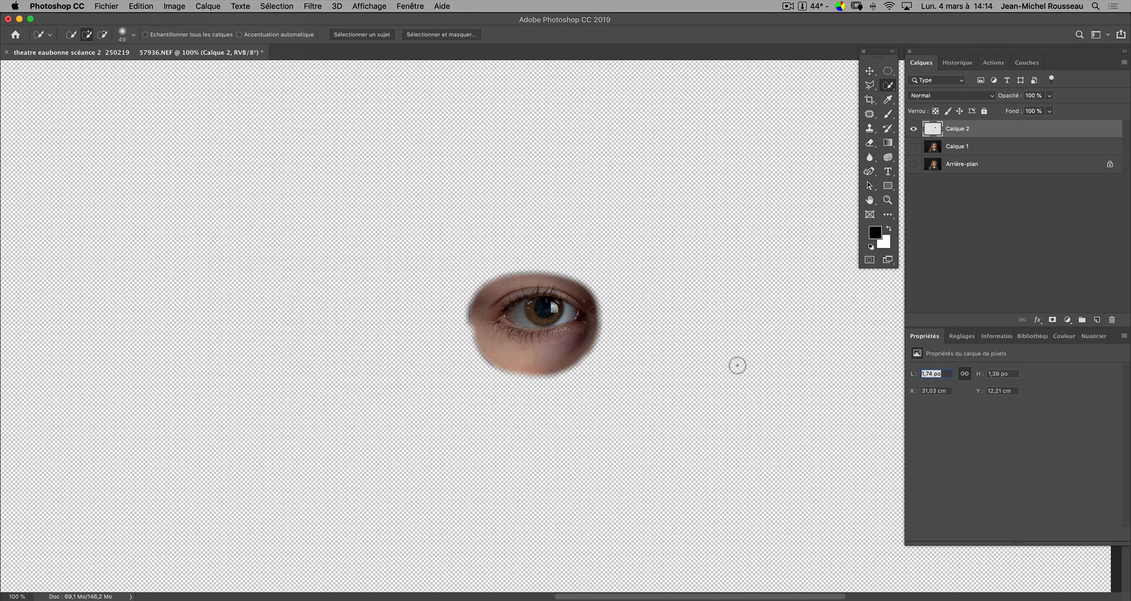
{"action": "left_click", "coordinate": [914, 146]}
{"action": "left_click", "coordinate": [914, 164]}
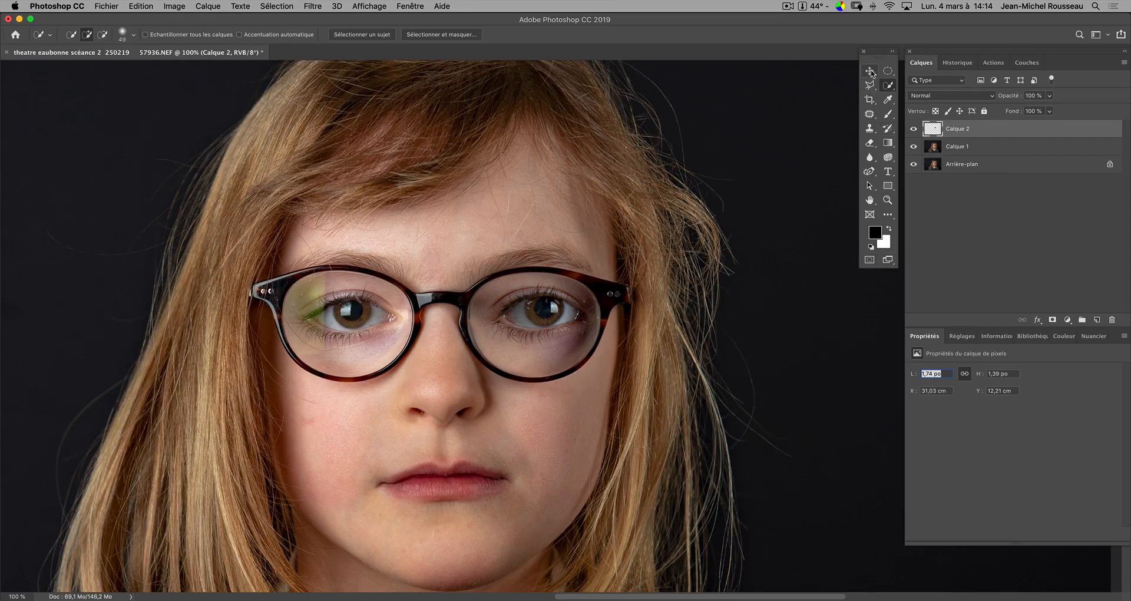
- Move the mirrored lens on Calque 2 over the lens with the green reflection and widen it to about 103.8%
{"action": "left_click", "coordinate": [870, 71]}
{"action": "left_click_drag", "start_coordinate": [559, 345], "coordinate": [373, 345]}
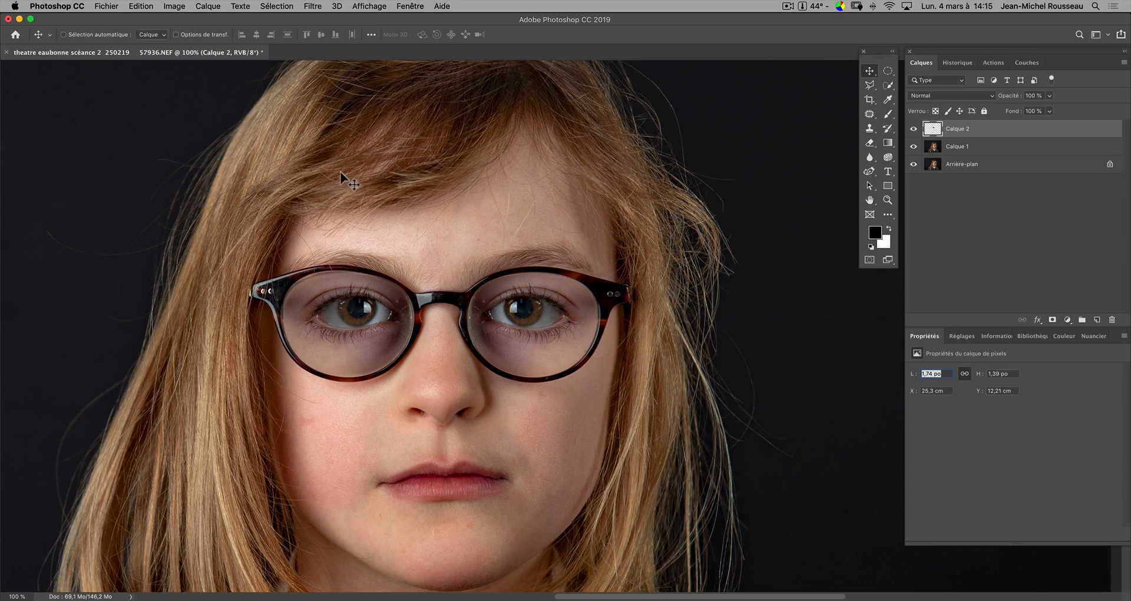
{"action": "key", "text": "super+t"}
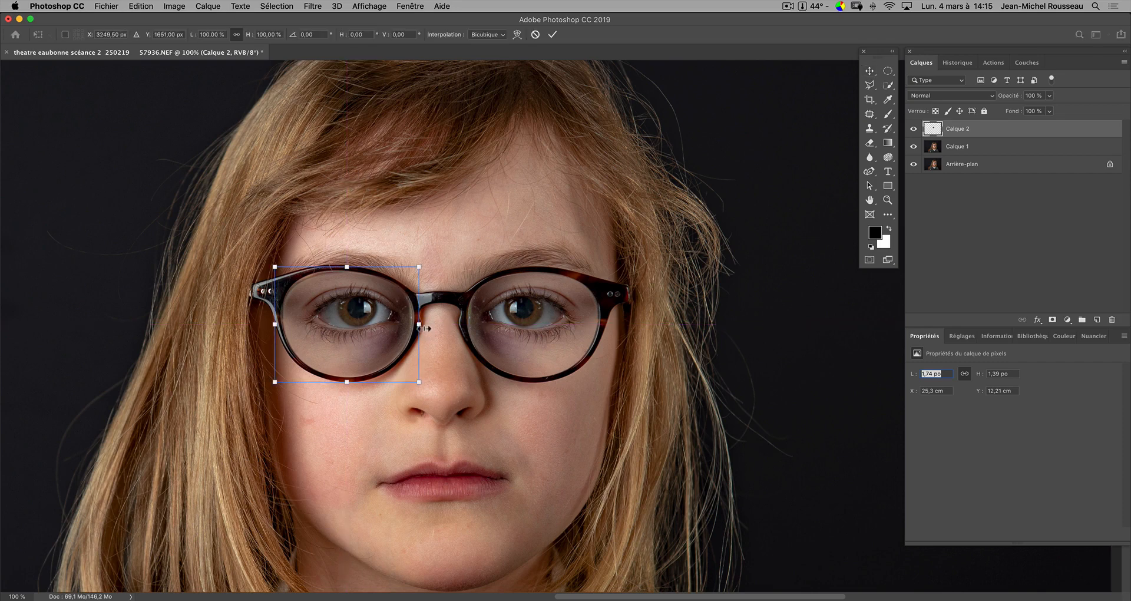
{"action": "left_click_drag", "start_coordinate": [425, 328], "coordinate": [423, 325]}
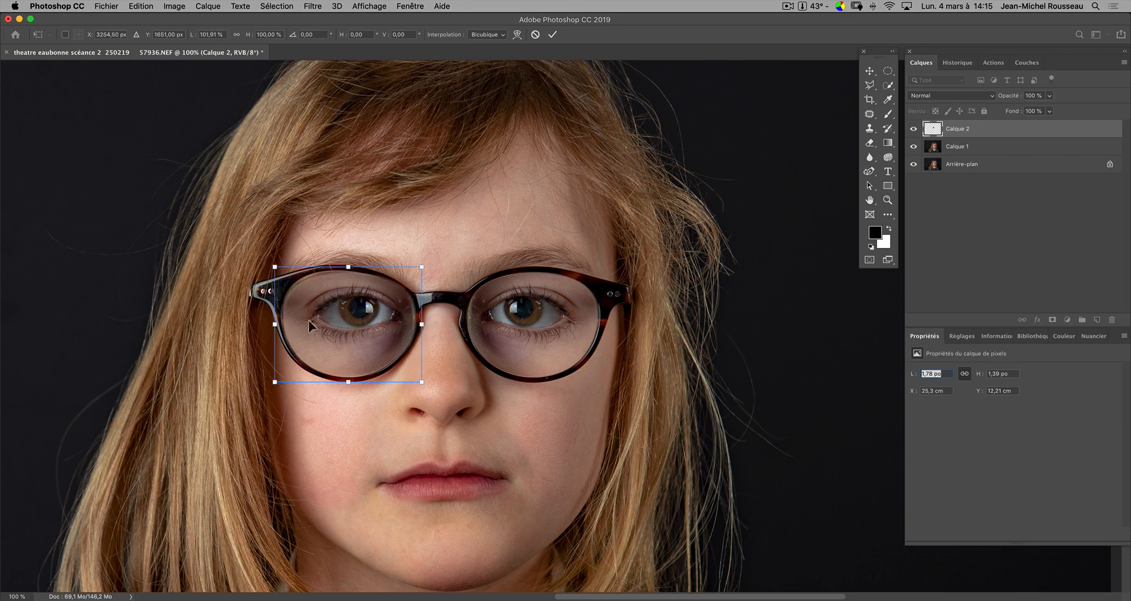
{"action": "left_click_drag", "start_coordinate": [275, 324], "coordinate": [272, 325]}
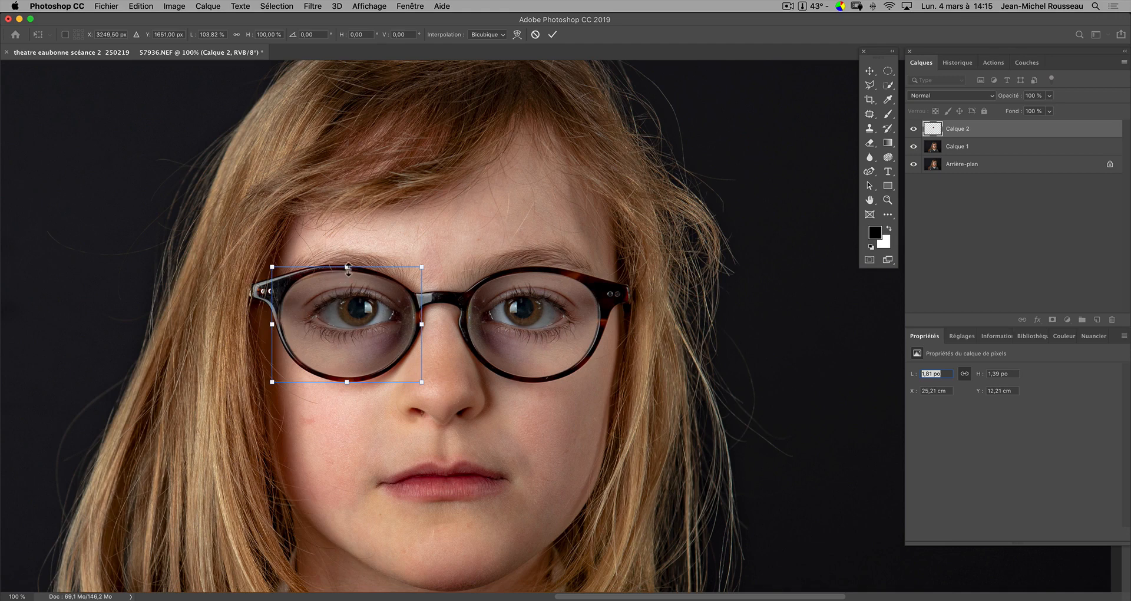
- Nudge the lens copy up about 4 px and adjust its height to about 100.3% to fit the frame
{"action": "left_click_drag", "start_coordinate": [347, 268], "coordinate": [347, 267]}
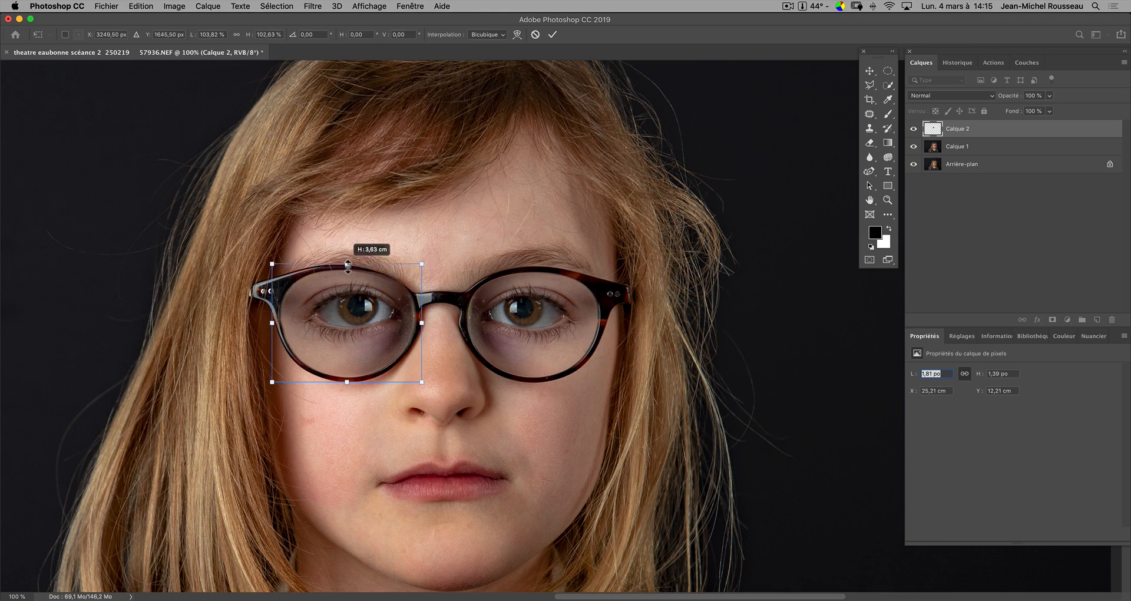
{"action": "left_click_drag", "start_coordinate": [348, 266], "coordinate": [348, 266]}
{"action": "left_click_drag", "start_coordinate": [348, 266], "coordinate": [347, 268]}
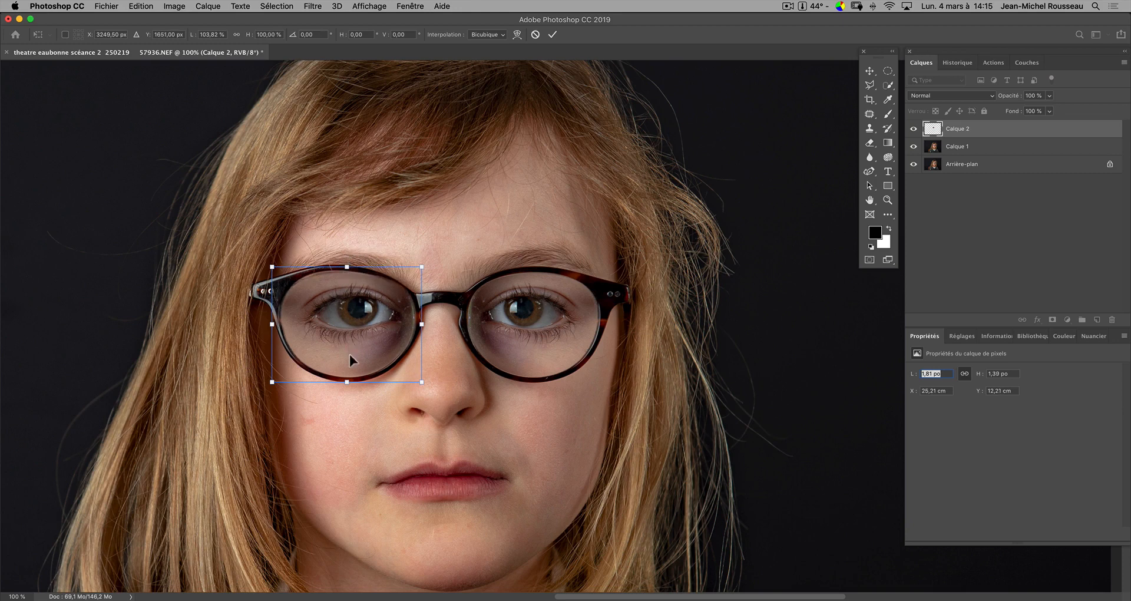
{"action": "key", "text": "Up"}
{"action": "key", "text": "Up"}
{"action": "key", "text": "Up"}
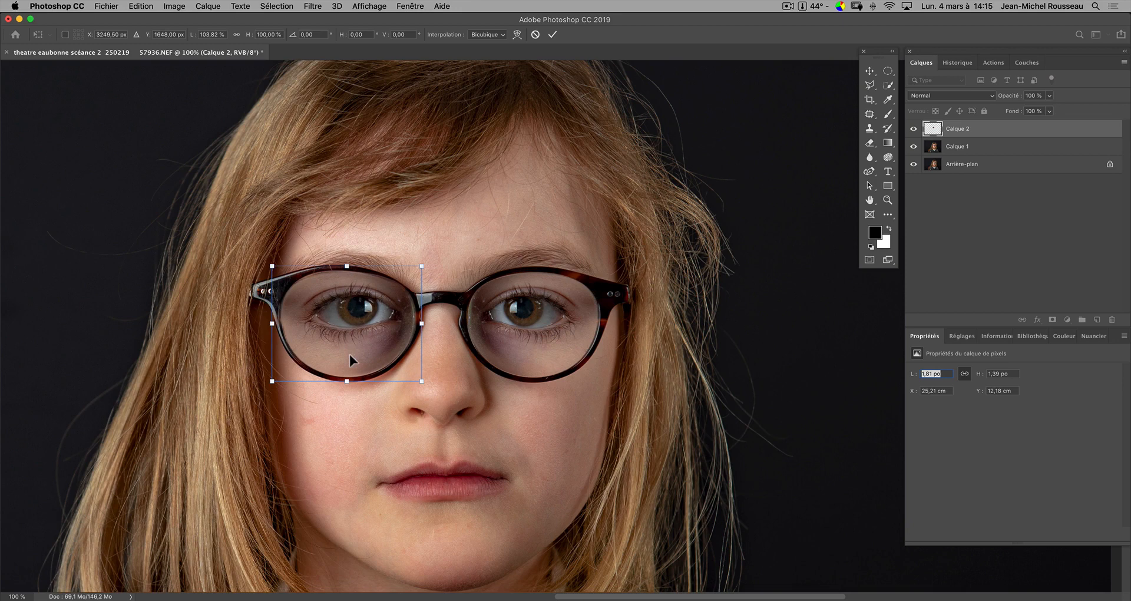
{"action": "key", "text": "Up"}
{"action": "left_click_drag", "start_coordinate": [350, 270], "coordinate": [350, 272]}
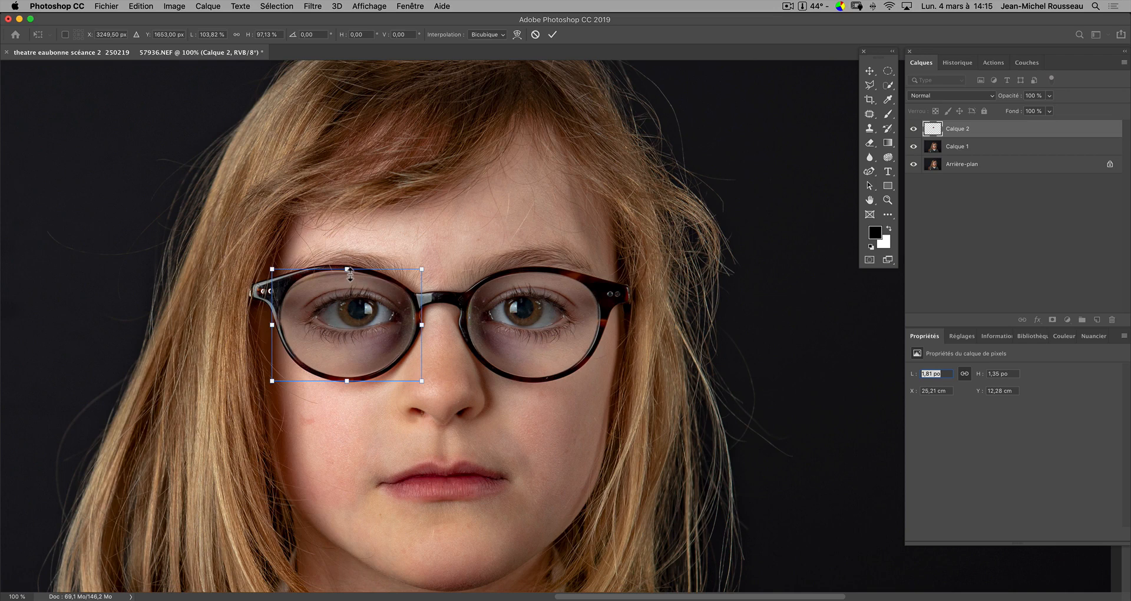
{"action": "left_click_drag", "start_coordinate": [350, 275], "coordinate": [352, 270]}
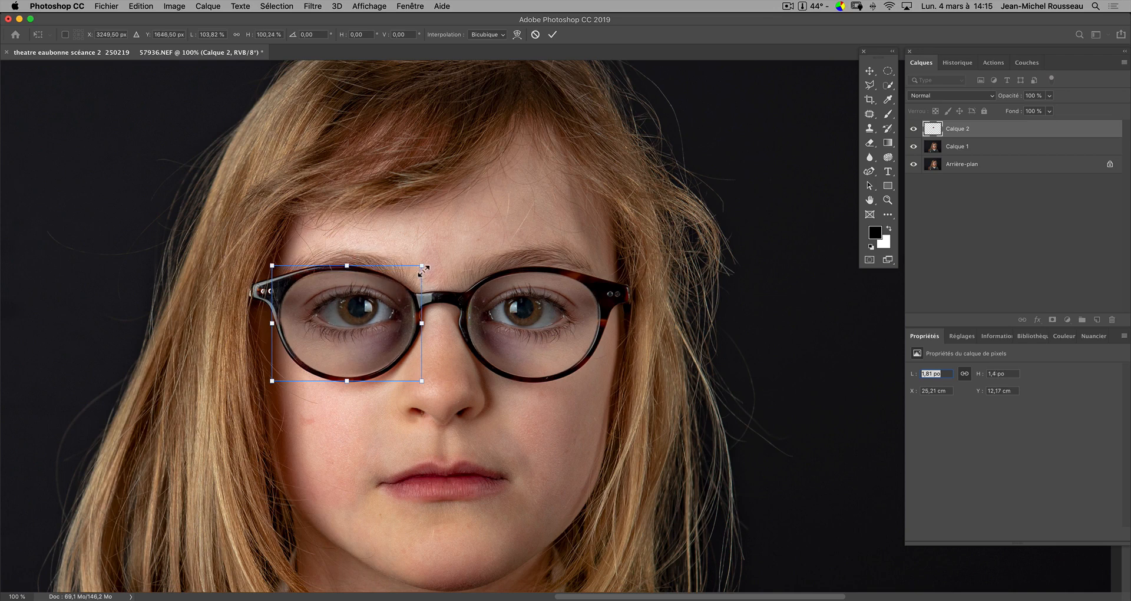
- Scale the lens copy to about 102.3% wide and 101.4% high, nudging it up 4 px, and apply the transformation
{"action": "left_click_drag", "start_coordinate": [425, 270], "coordinate": [423, 271]}
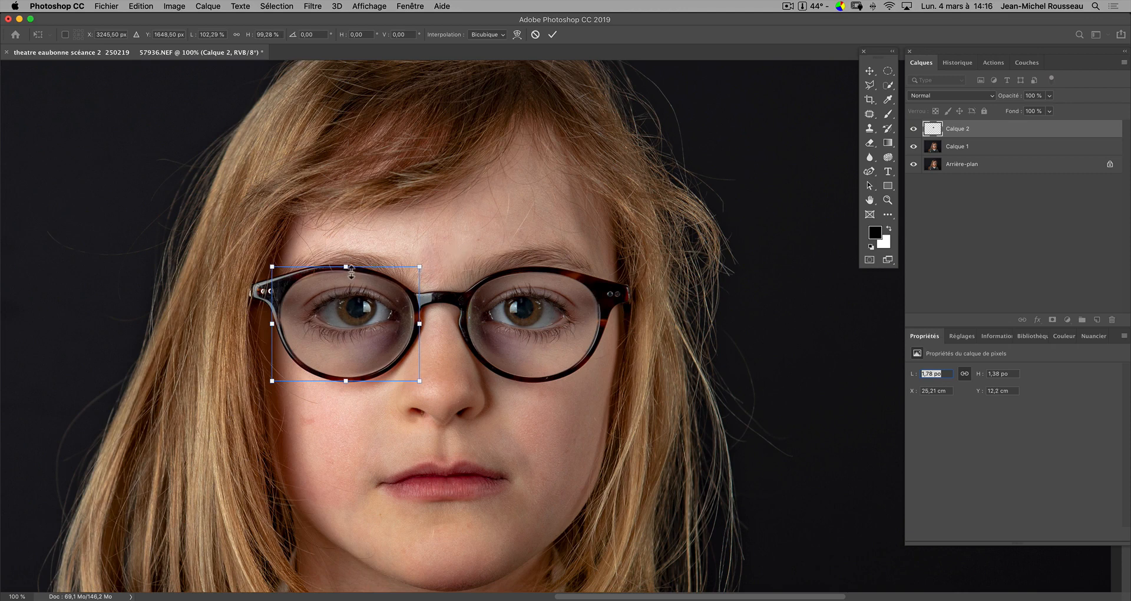
{"action": "key", "text": "Up"}
{"action": "key", "text": "Up"}
{"action": "key", "text": "Up"}
{"action": "key", "text": "Up"}
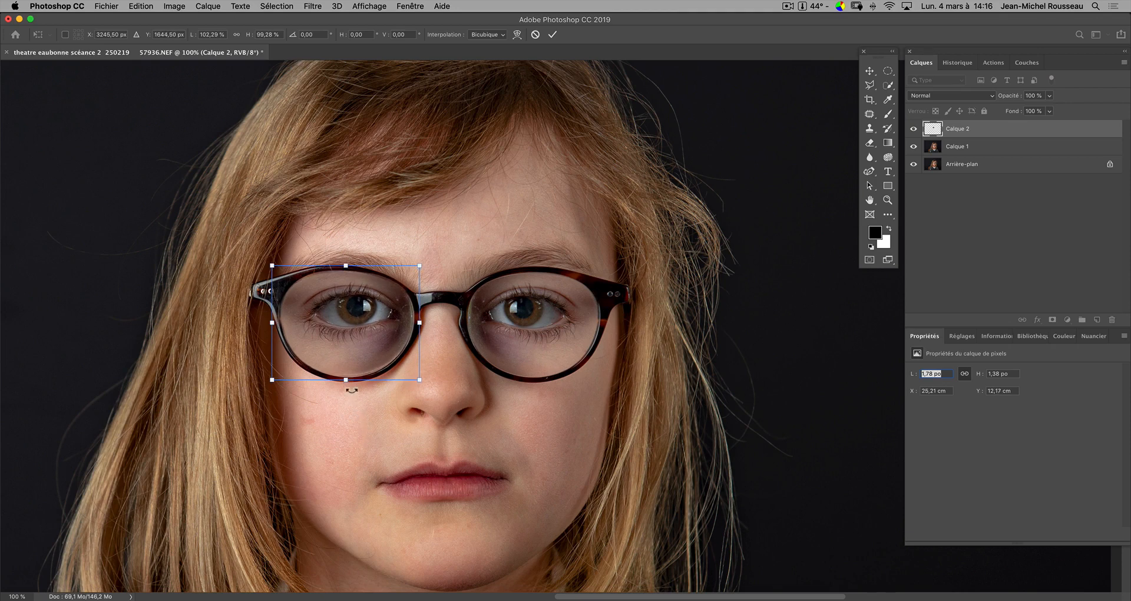
{"action": "left_click_drag", "start_coordinate": [346, 380], "coordinate": [349, 384]}
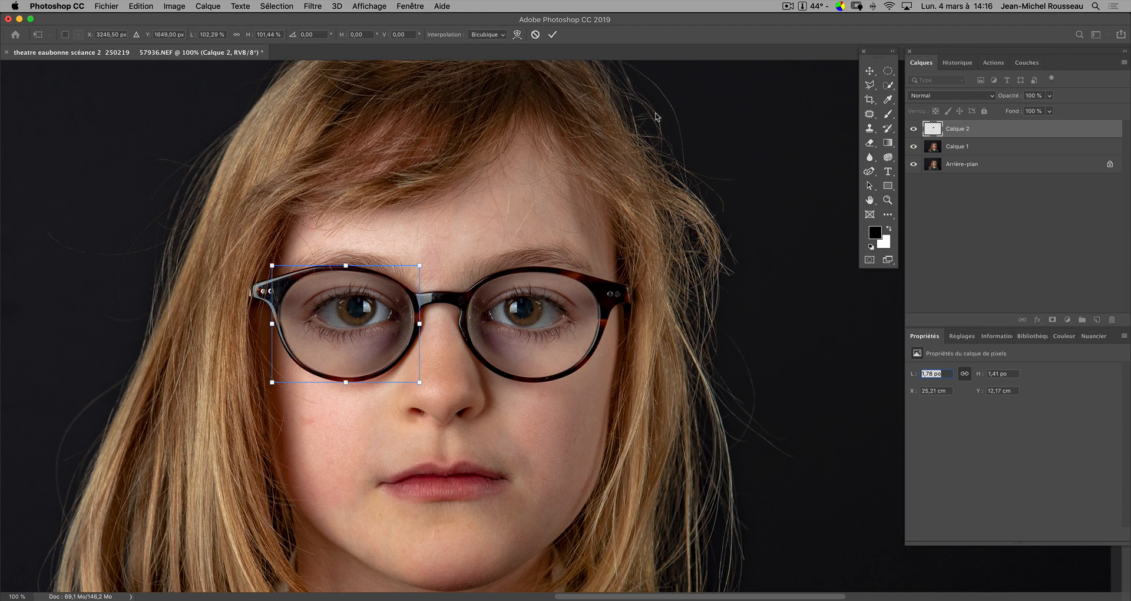
{"action": "left_click", "coordinate": [553, 34]}
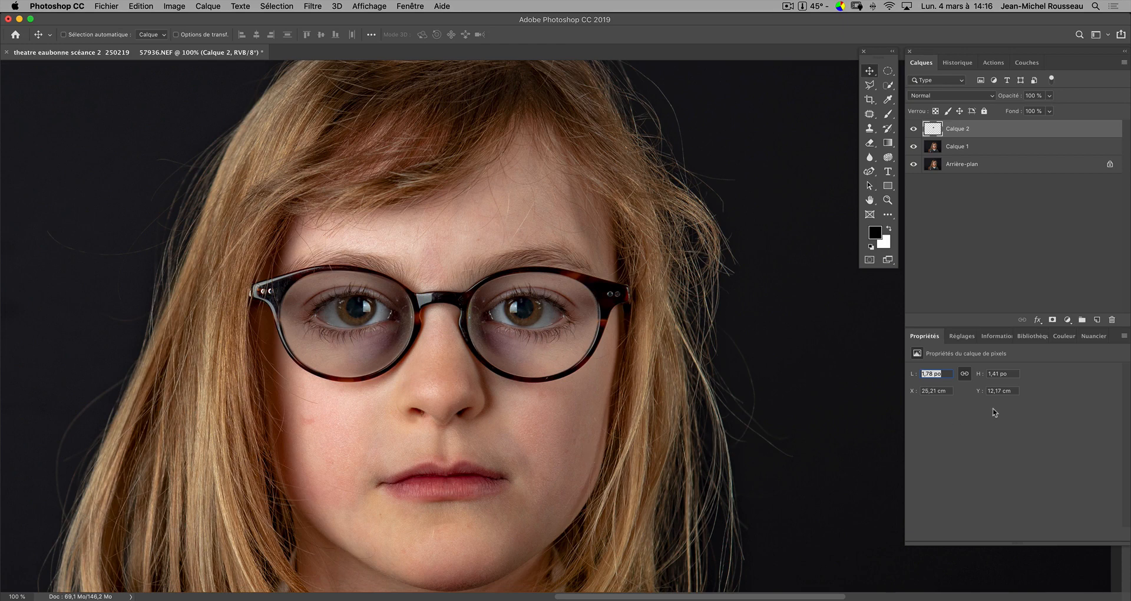
- Add a Levels adjustment layer above Calque 2 and clip it to that layer
{"action": "left_click", "coordinate": [1071, 321]}
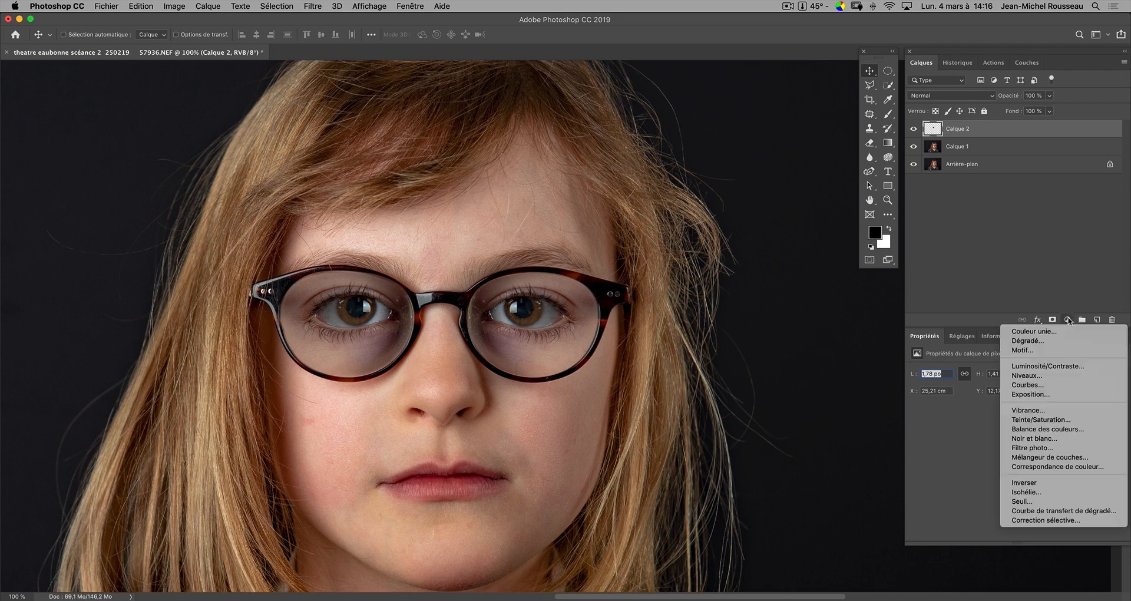
{"action": "left_click", "coordinate": [1070, 378]}
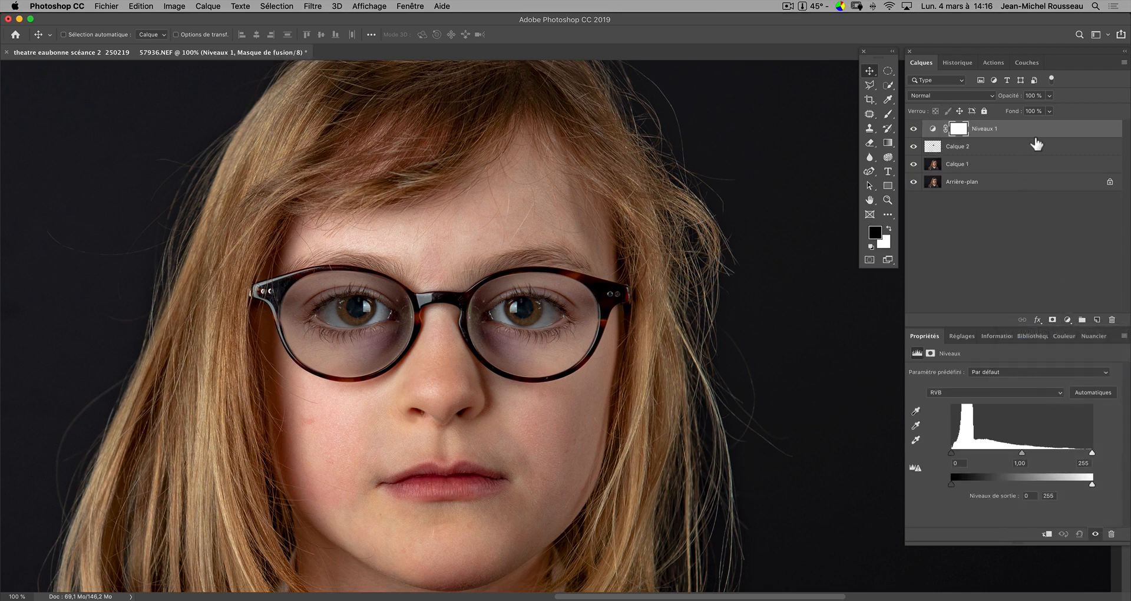
{"action": "left_click_drag", "start_coordinate": [1038, 145], "coordinate": [1050, 139]}
{"action": "left_click", "coordinate": [1049, 139], "text": "alt"}
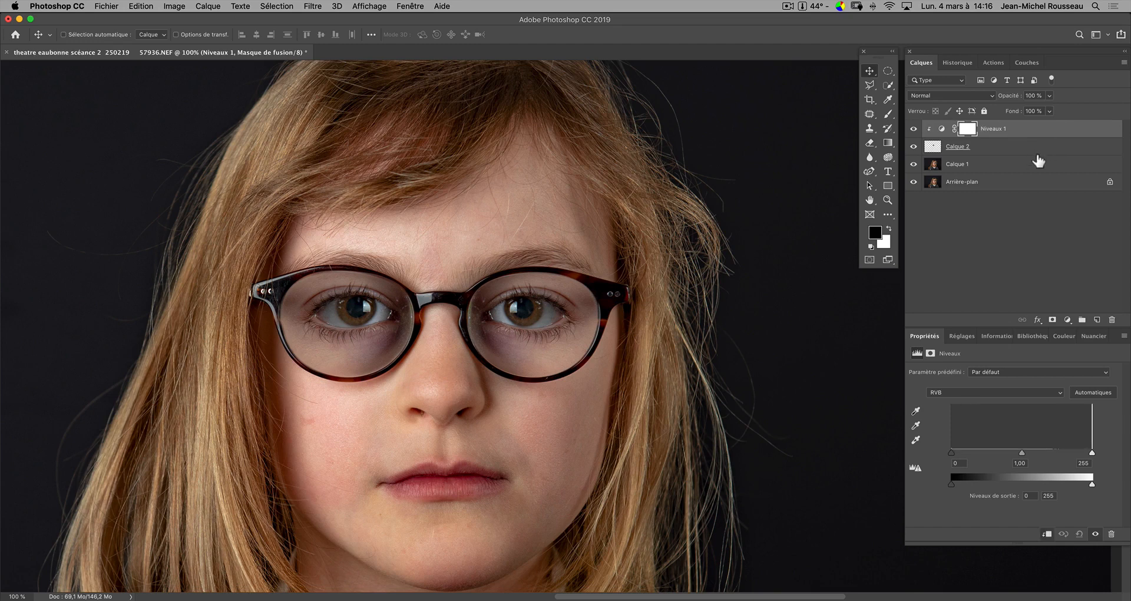
- Brighten the lens copy in Niveaux 1 by setting the midtones to 1.28 and the white input level to 240
{"action": "left_click", "coordinate": [942, 129]}
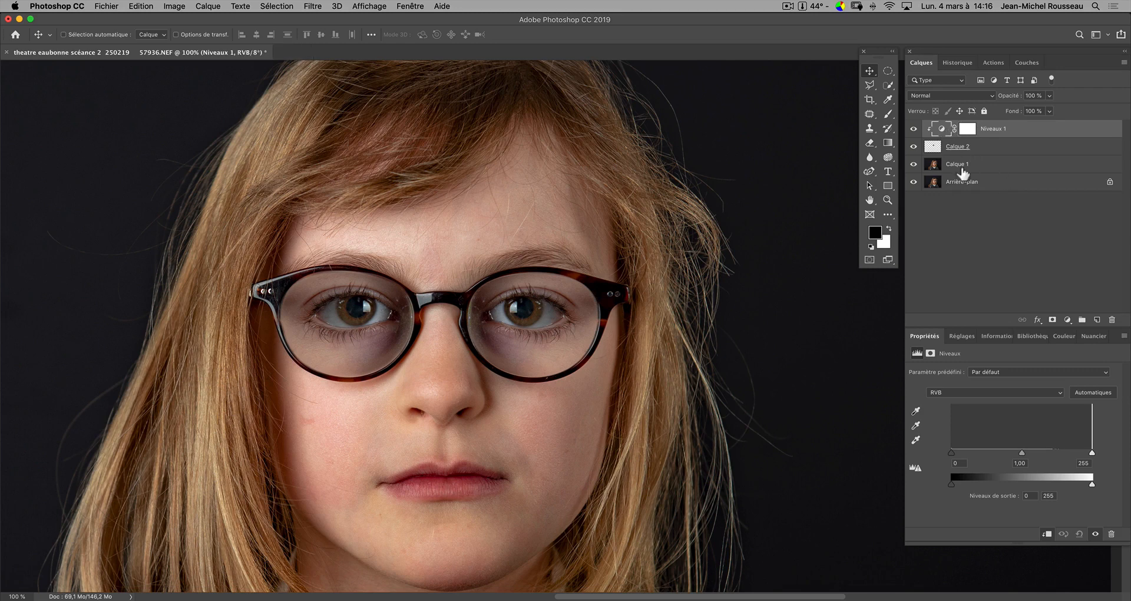
{"action": "left_click_drag", "start_coordinate": [1022, 453], "coordinate": [1008, 454]}
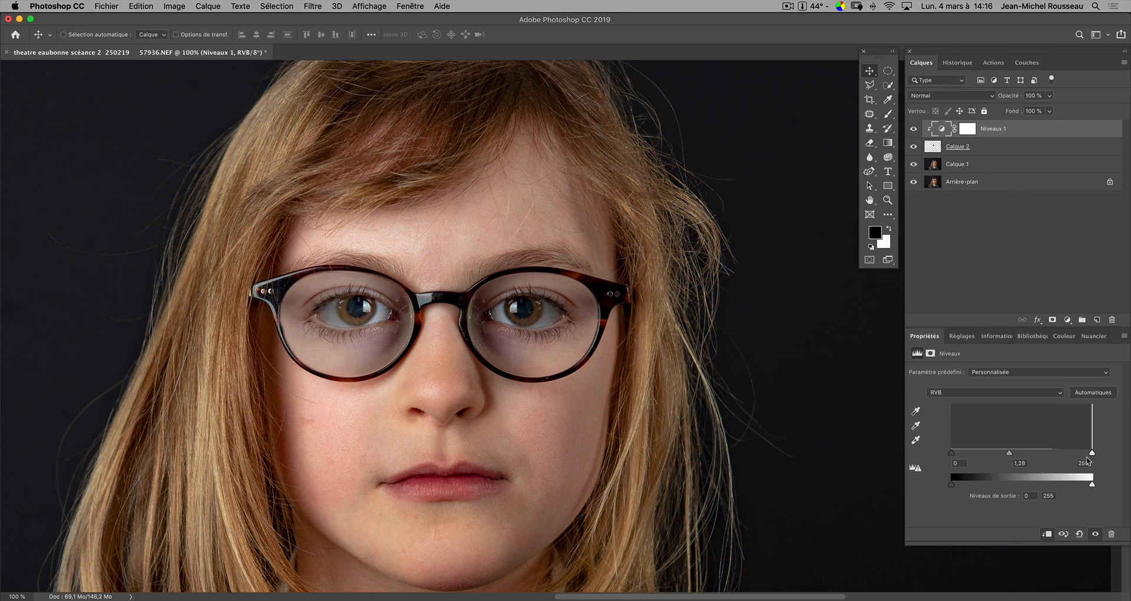
{"action": "left_click_drag", "start_coordinate": [1092, 453], "coordinate": [1084, 454]}
- Add an empty layer directly above Calque 2, release its clipping and clip Niveaux 1 to this new layer
{"action": "left_click", "coordinate": [932, 147]}
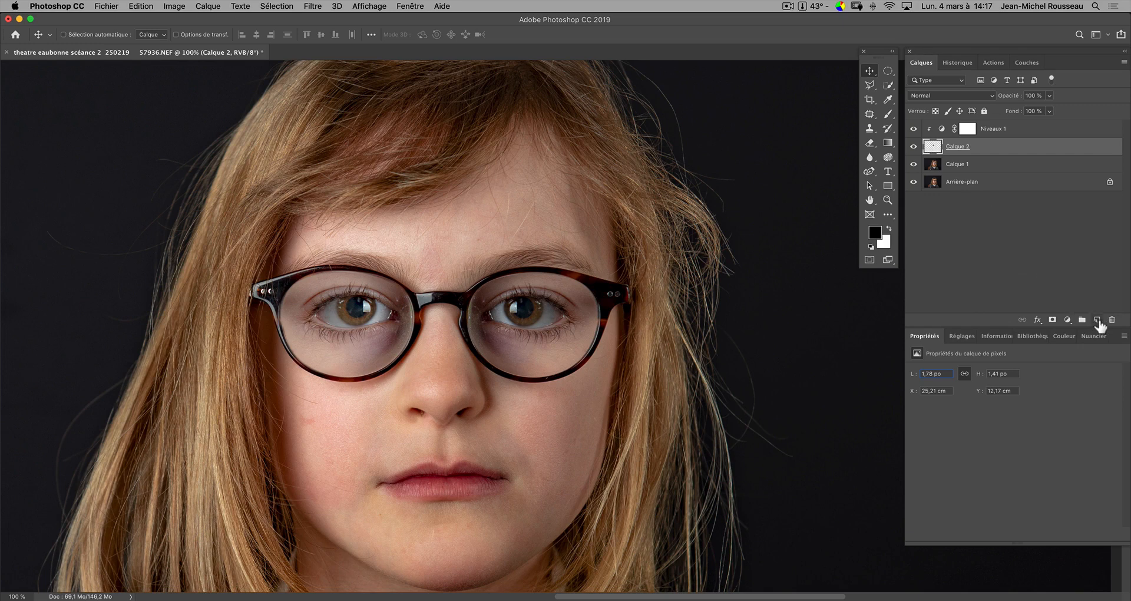
{"action": "left_click", "coordinate": [1098, 321]}
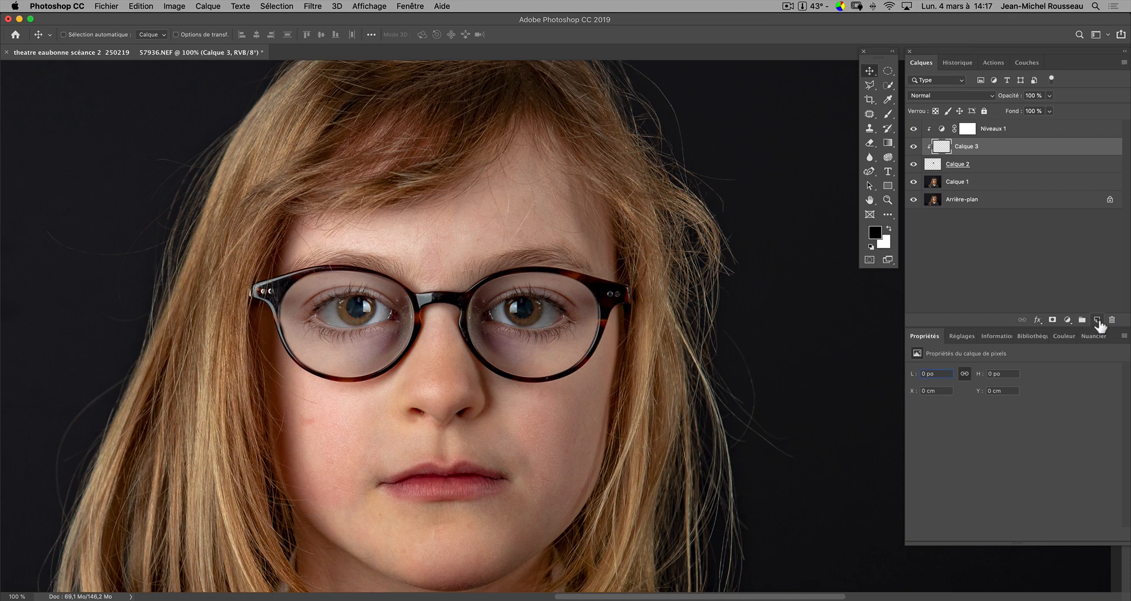
{"action": "left_click", "coordinate": [1006, 155], "text": "alt"}
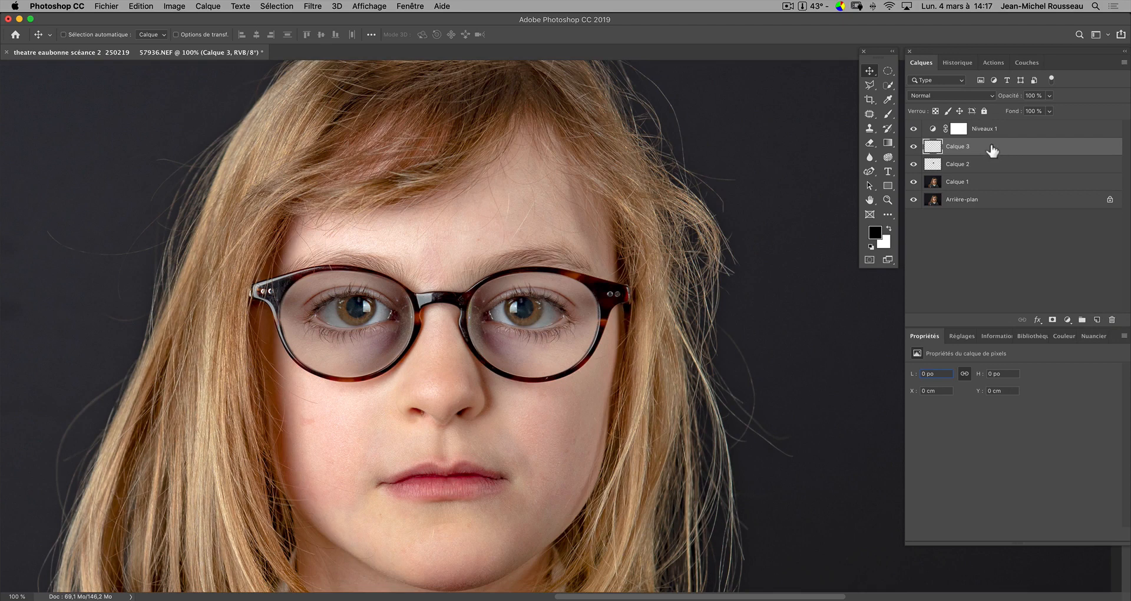
{"action": "left_click_drag", "start_coordinate": [1037, 142], "coordinate": [1039, 138]}
{"action": "left_click", "coordinate": [1039, 139], "text": "alt"}
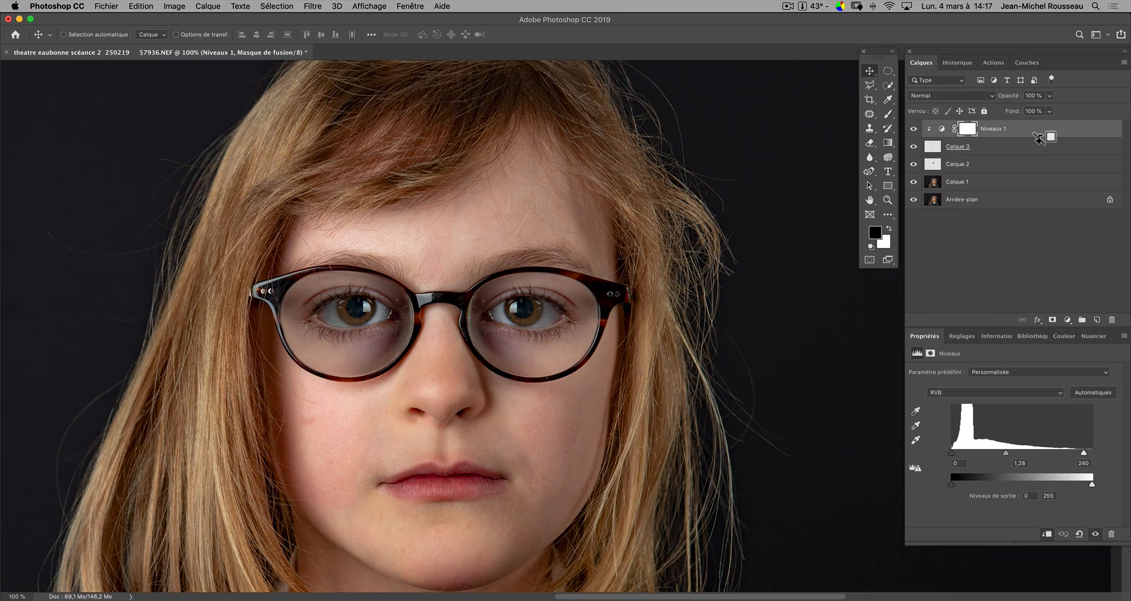
- Move the empty Calque 3 above Niveaux 1 and clip Niveaux 1 to Calque 2 again
{"action": "left_click_drag", "start_coordinate": [940, 154], "coordinate": [935, 124]}
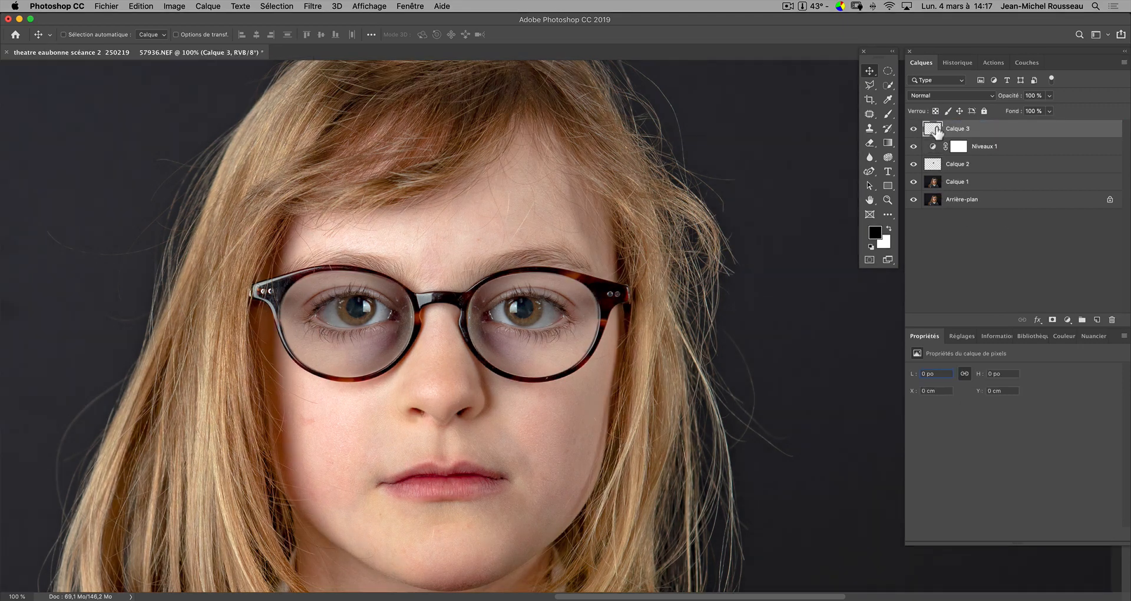
{"action": "left_click_drag", "start_coordinate": [1049, 160], "coordinate": [1050, 154]}
{"action": "left_click", "coordinate": [1050, 154], "text": "alt"}
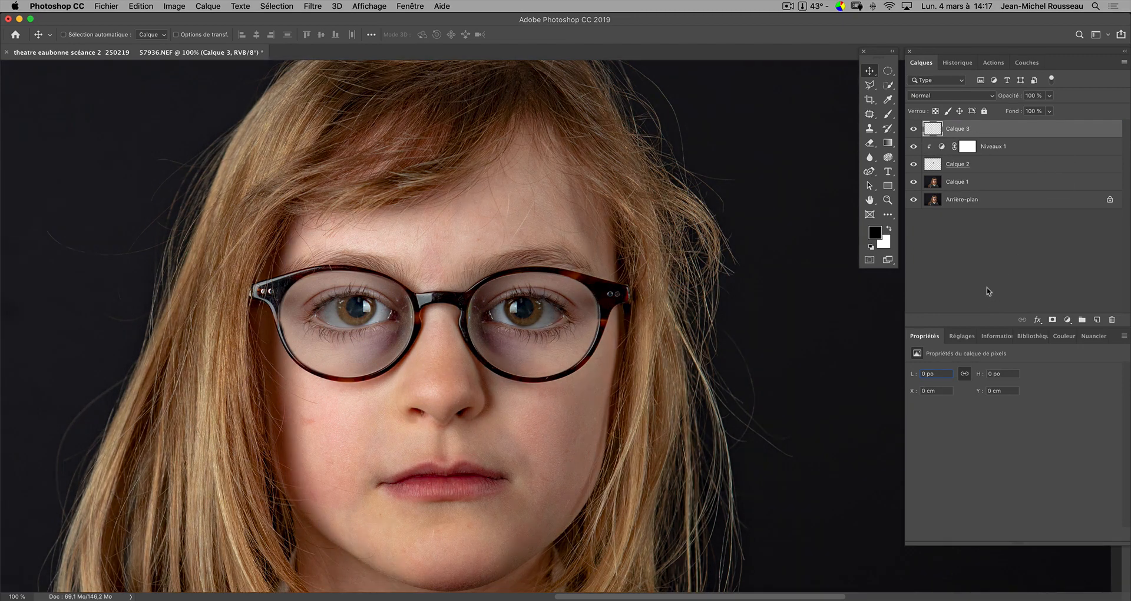
- Select the iris of the mirrored eye on Calque 2 with an elliptical selection about 0.48 by 0.35 in
{"action": "left_click", "coordinate": [938, 165]}
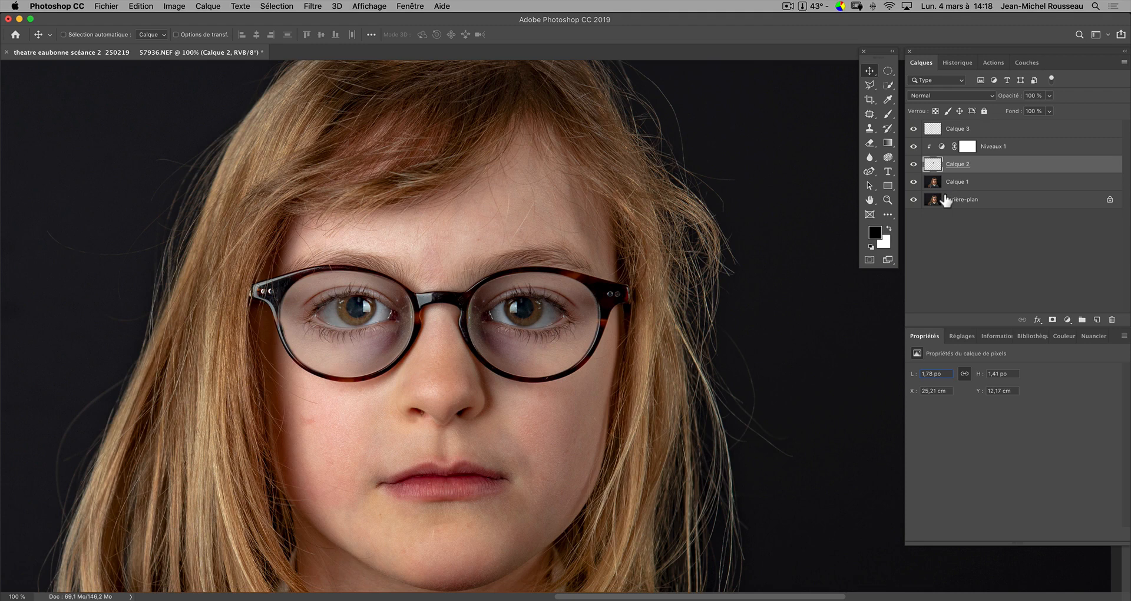
{"action": "left_click", "coordinate": [887, 72]}
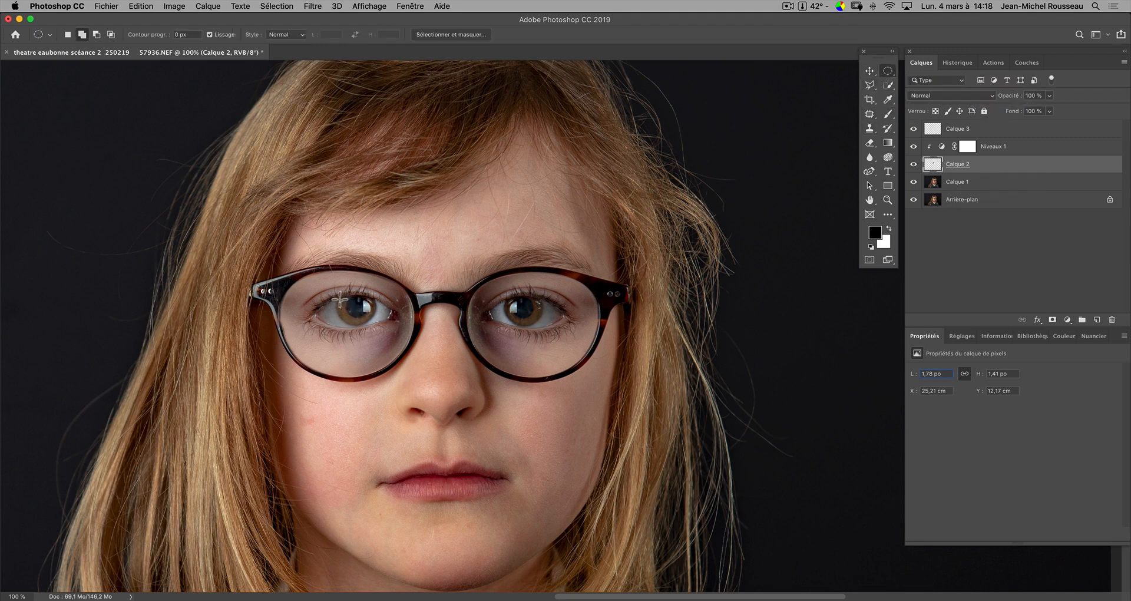
{"action": "left_click_drag", "start_coordinate": [339, 299], "coordinate": [379, 328]}
- Copy the selected iris from Calque 2 and paste it into the empty Calque 3
{"action": "left_click", "coordinate": [935, 133]}
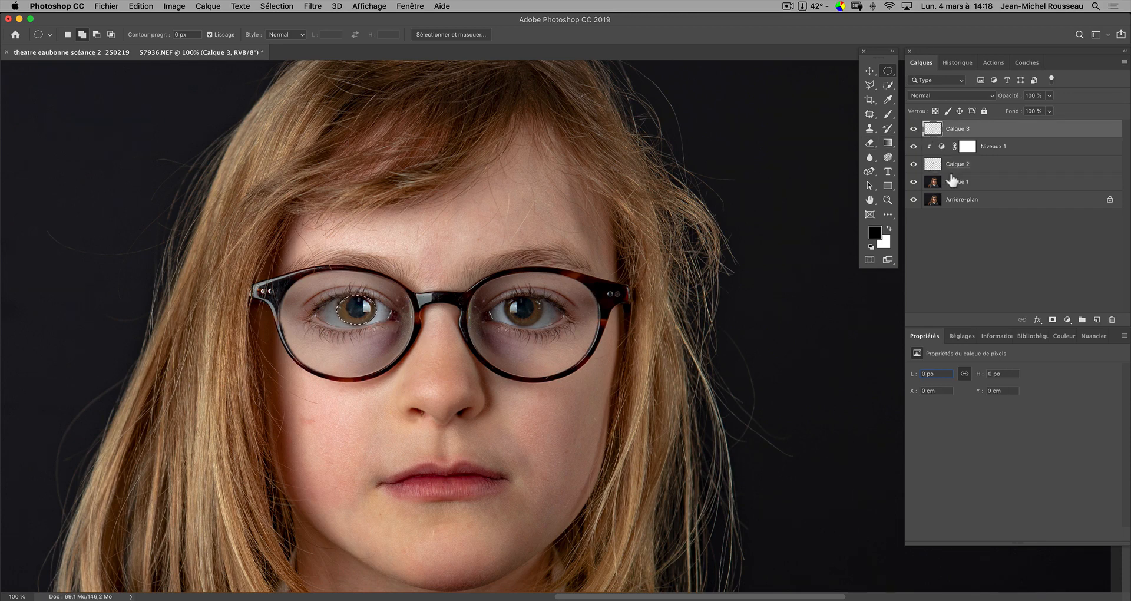
{"action": "left_click", "coordinate": [936, 174]}
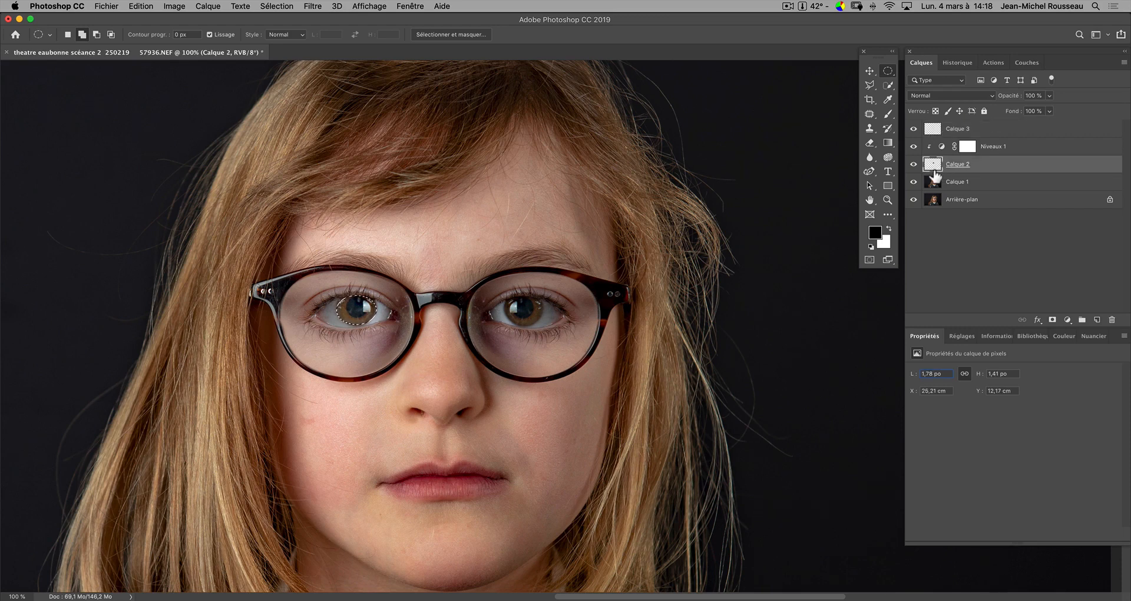
{"action": "key", "text": "super+c"}
{"action": "left_click", "coordinate": [933, 133]}
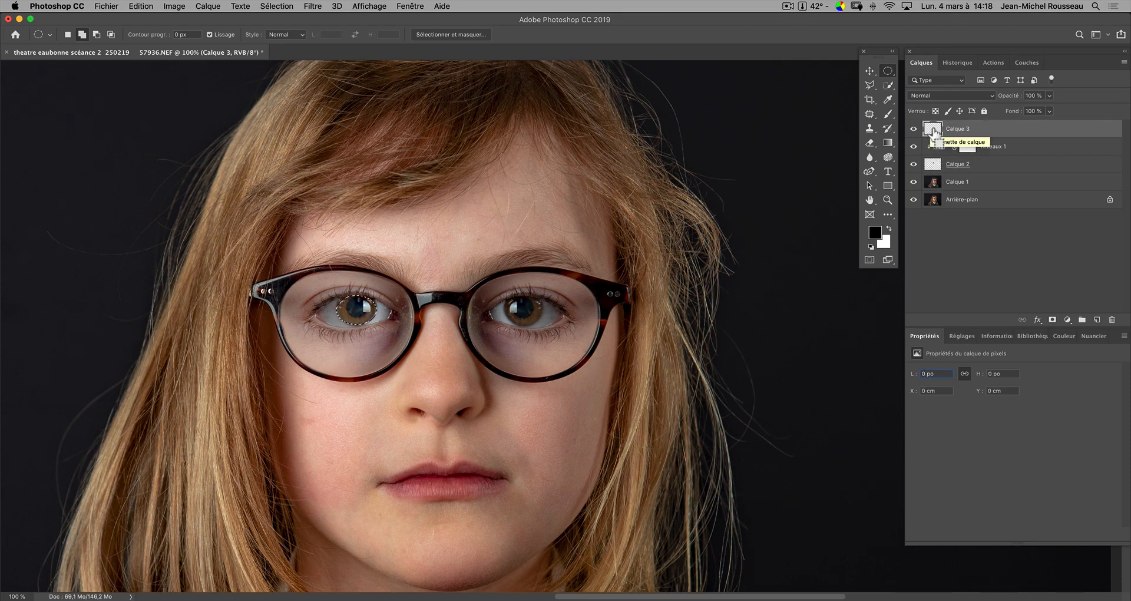
{"action": "key", "text": "super+v"}
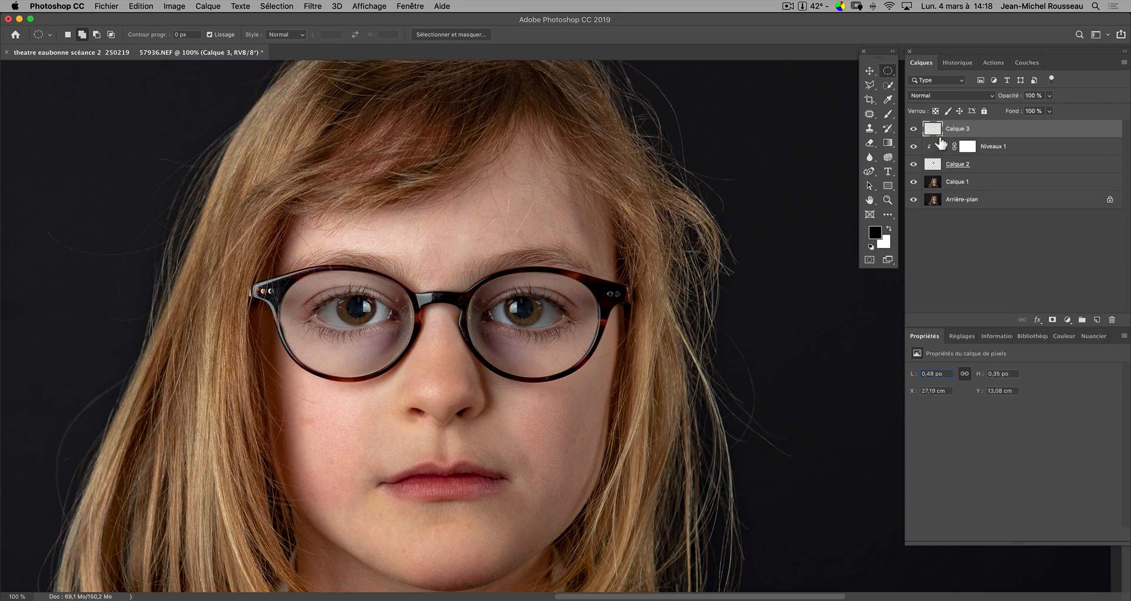
- Hide all layers beneath Calque 3 to inspect the isolated iris, and show them again
{"action": "left_click_drag", "start_coordinate": [937, 136], "coordinate": [932, 152]}
{"action": "left_click", "coordinate": [913, 147]}
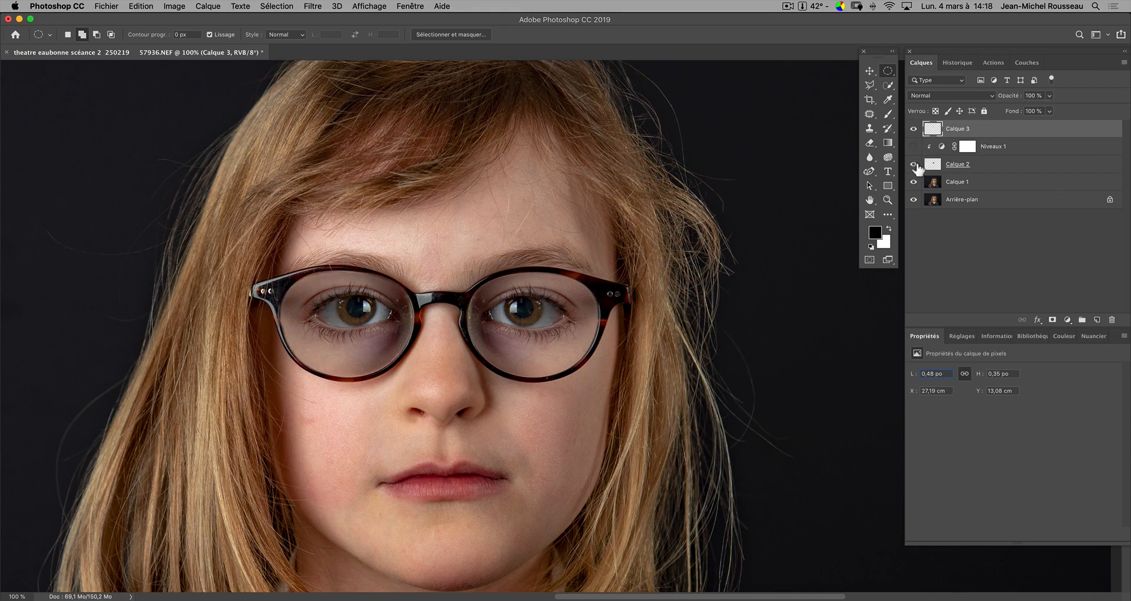
{"action": "left_click", "coordinate": [913, 164]}
{"action": "left_click", "coordinate": [914, 184]}
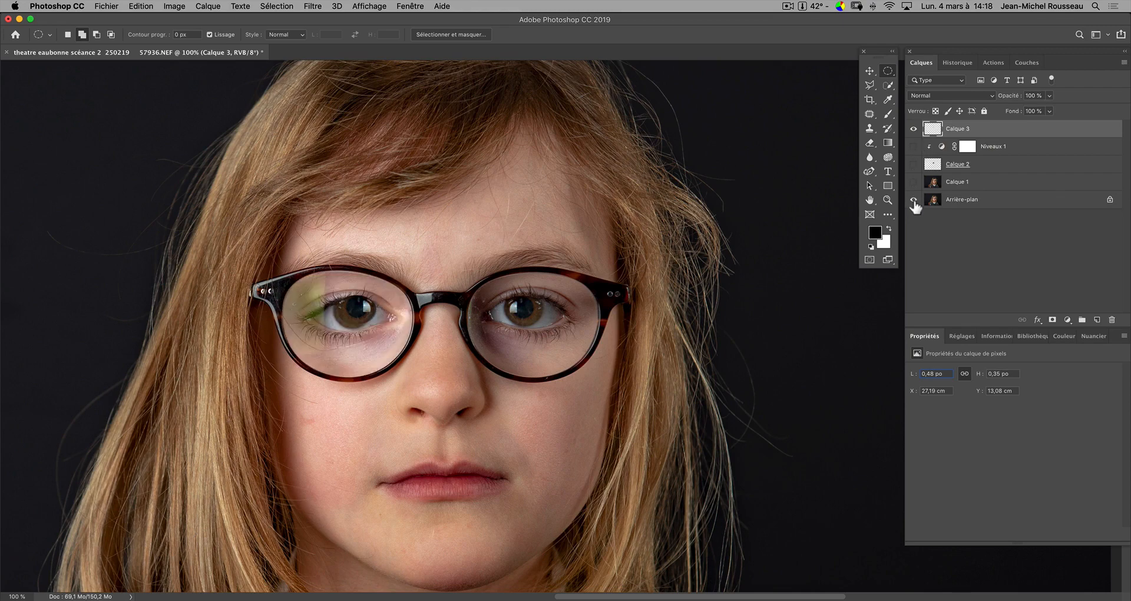
{"action": "left_click", "coordinate": [914, 202]}
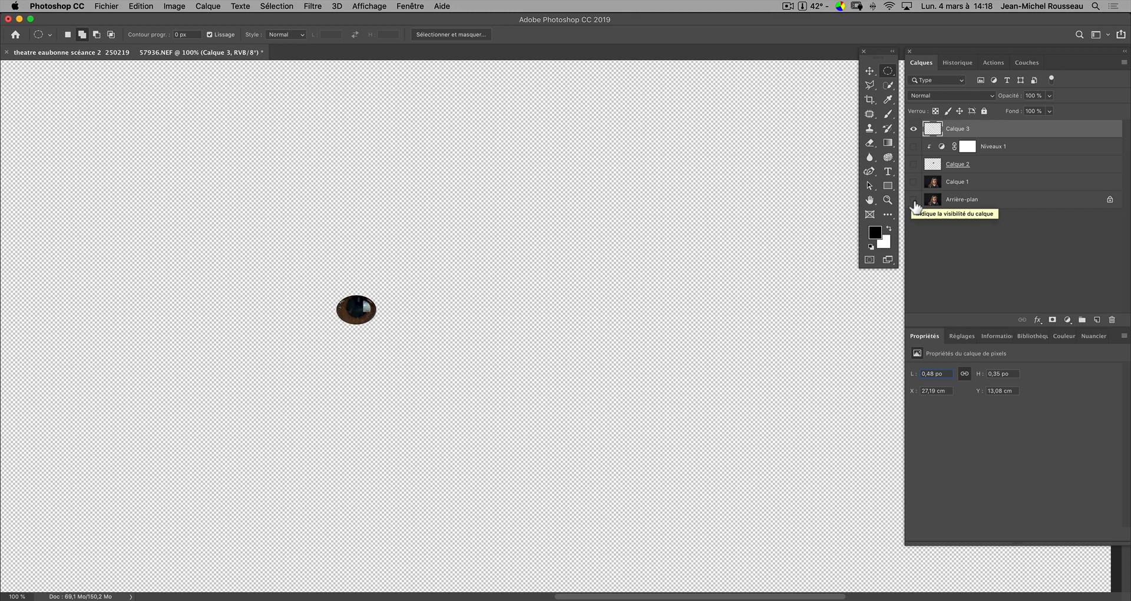
{"action": "left_click", "coordinate": [914, 199]}
{"action": "left_click", "coordinate": [914, 182]}
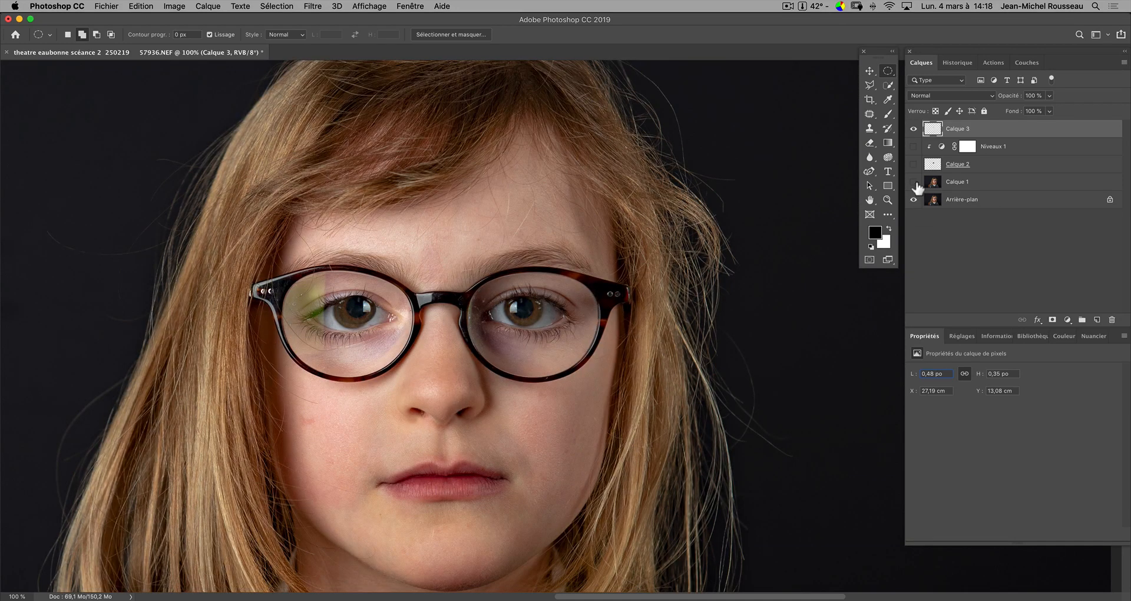
{"action": "left_click", "coordinate": [914, 164]}
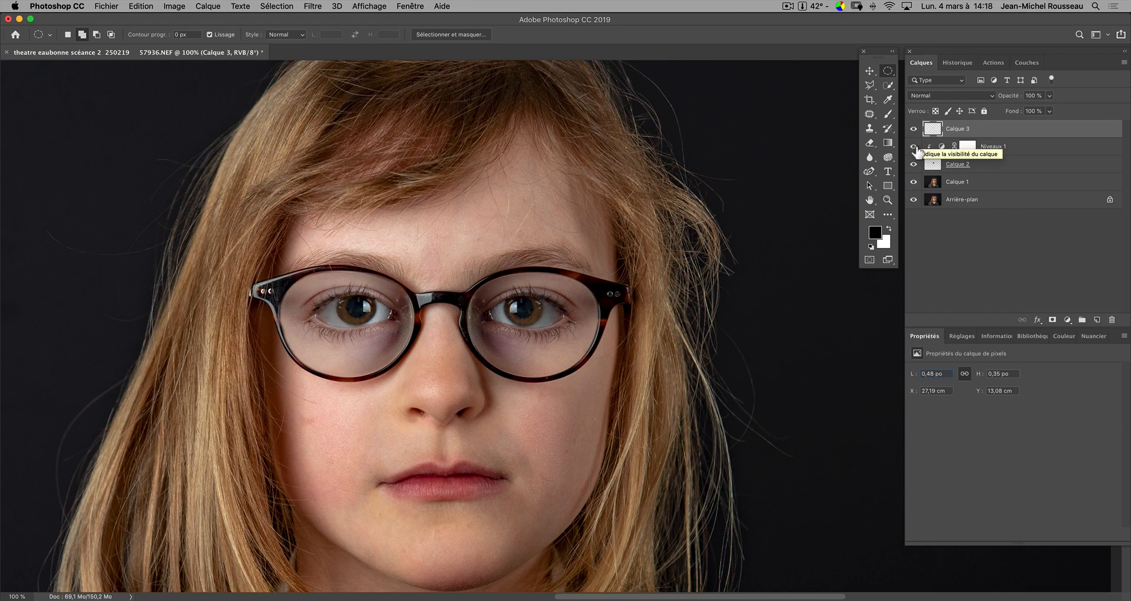
- Flip the isolated iris on Calque 3 horizontally with all layers beneath hidden, and show those layers again
{"action": "left_click", "coordinate": [913, 147]}
{"action": "left_click_drag", "start_coordinate": [915, 164], "coordinate": [914, 200]}
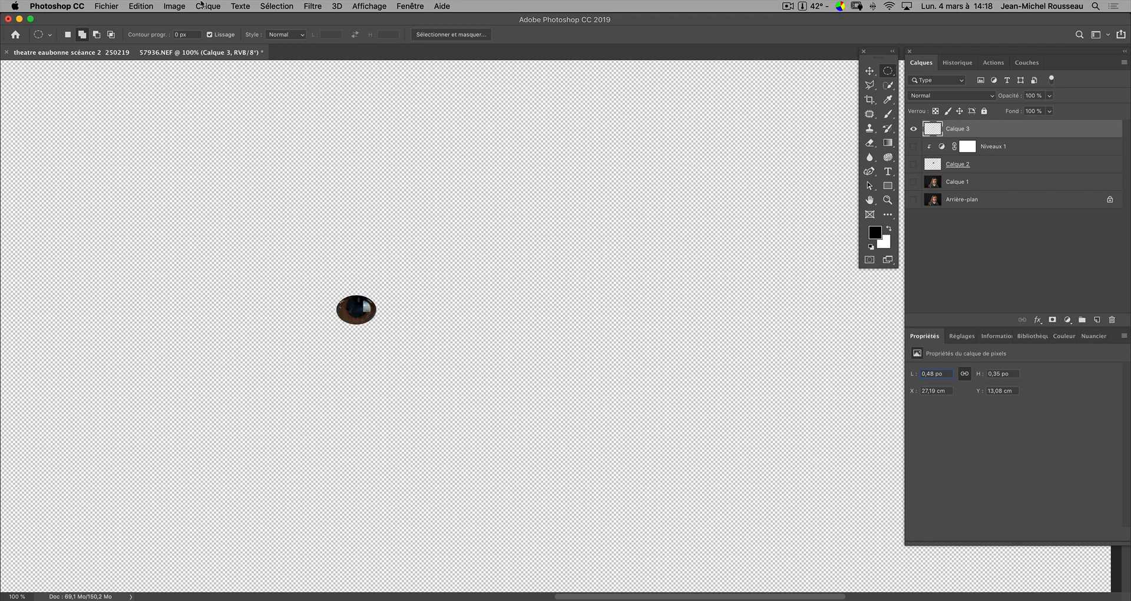
{"action": "left_click", "coordinate": [137, 7]}
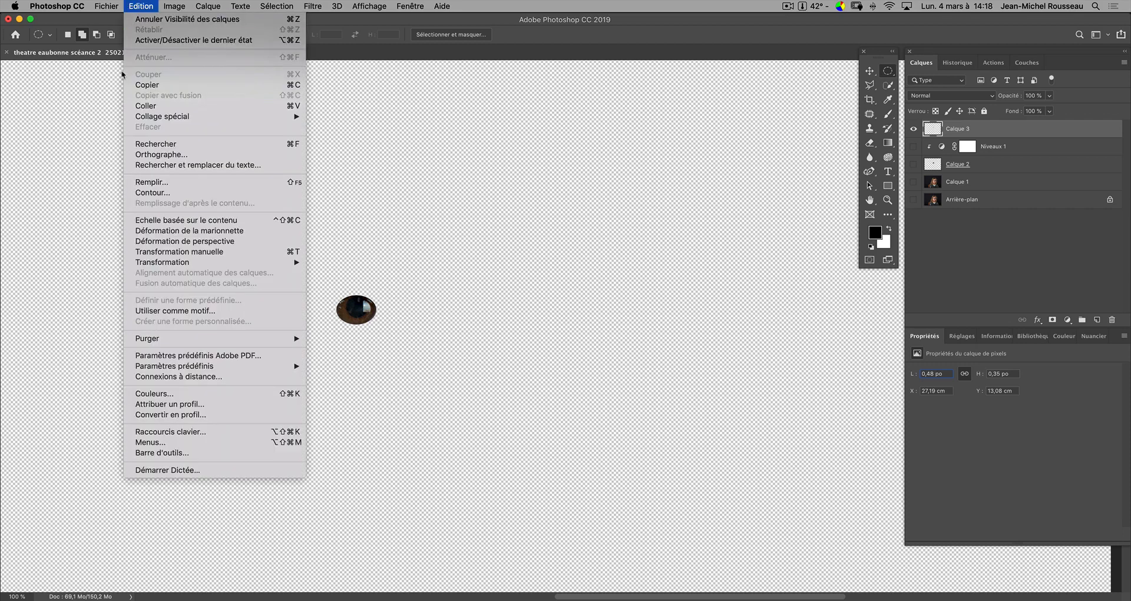
{"action": "mouse_move", "coordinate": [156, 269]}
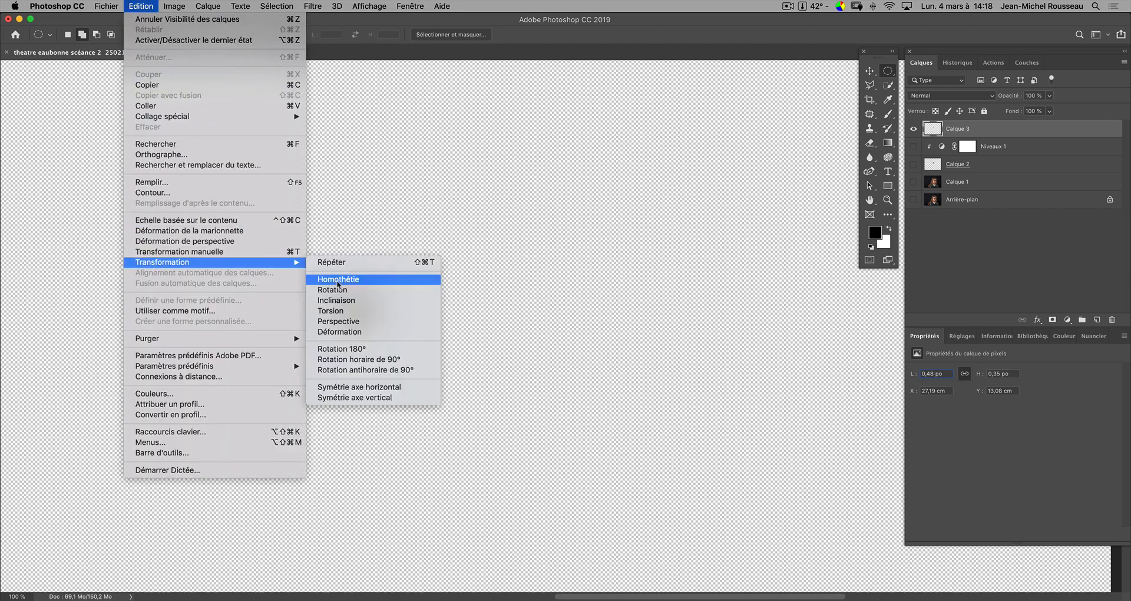
{"action": "left_click", "coordinate": [432, 387]}
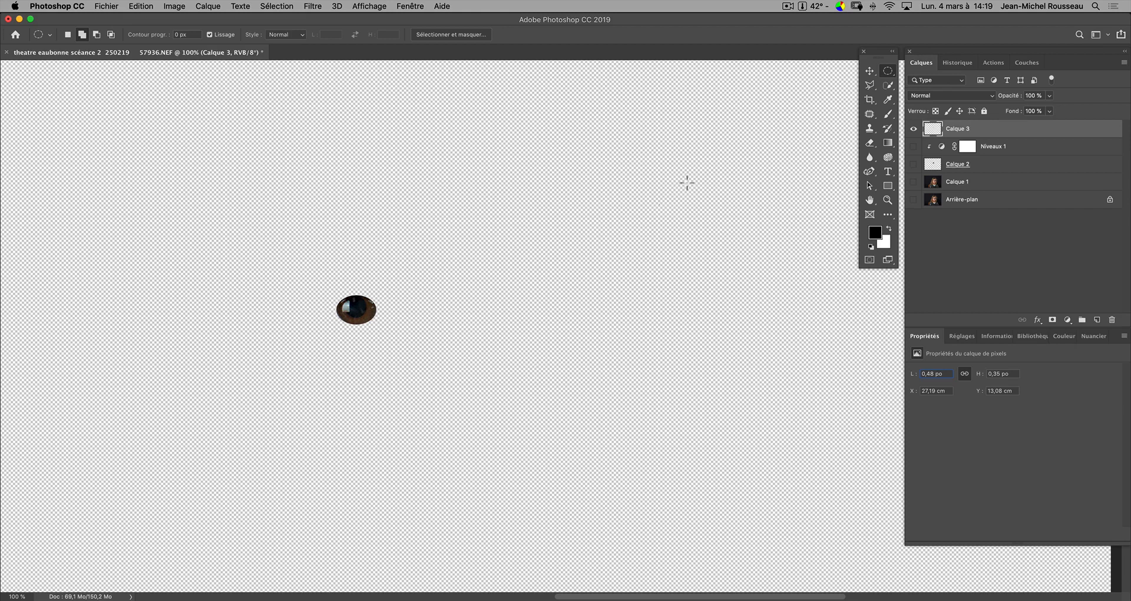
{"action": "left_click", "coordinate": [914, 199]}
{"action": "left_click", "coordinate": [914, 182]}
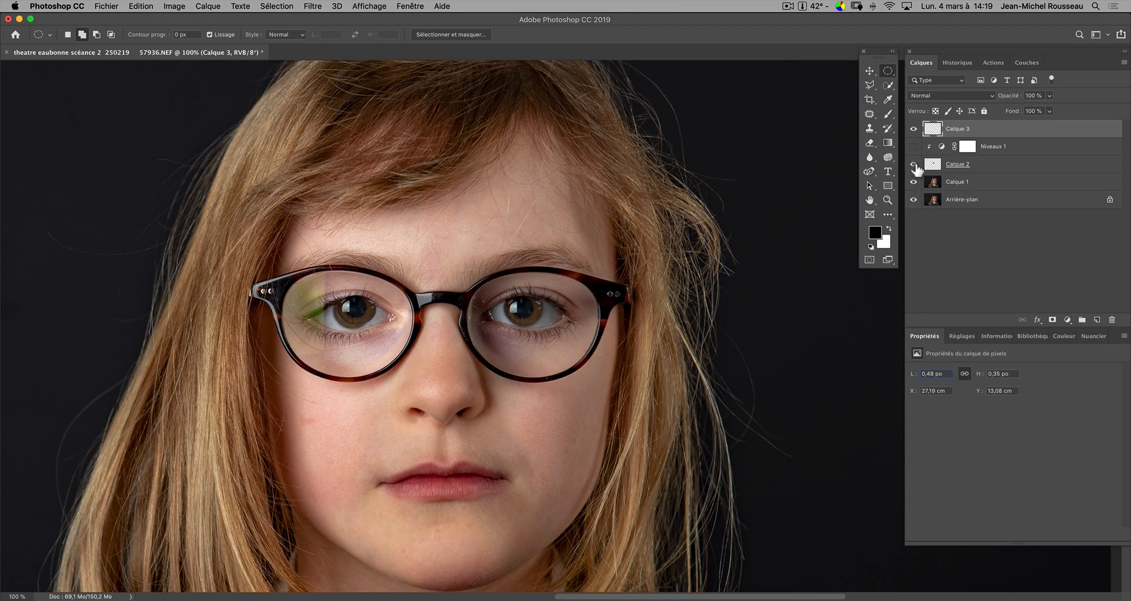
{"action": "left_click", "coordinate": [914, 164]}
{"action": "left_click", "coordinate": [914, 146]}
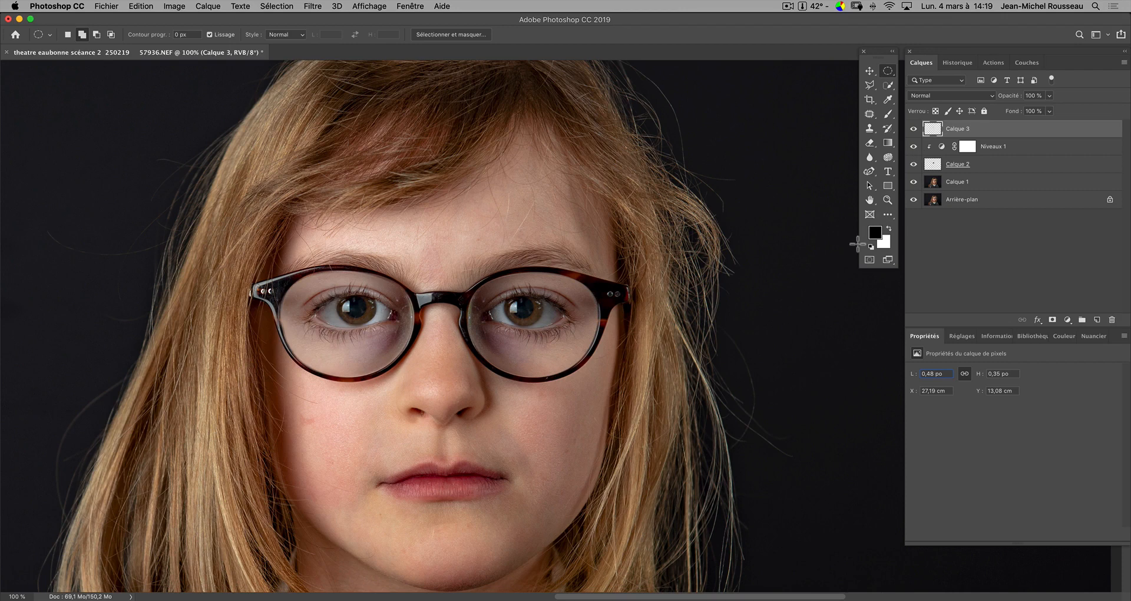
- Lasso the dark shaded area along the nose-side edge of the mirrored lens on Calque 2
{"action": "key", "text": "super+minus"}
{"action": "key", "text": "super+minus"}
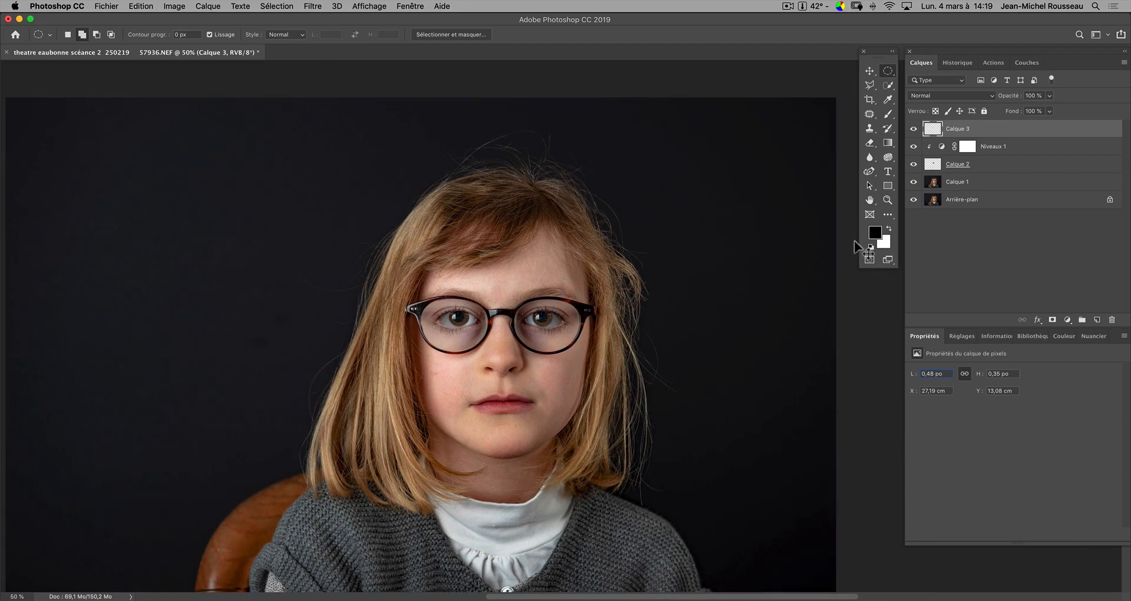
{"action": "key", "text": "super+plus"}
{"action": "key", "text": "super+plus"}
{"action": "key", "text": "super+plus"}
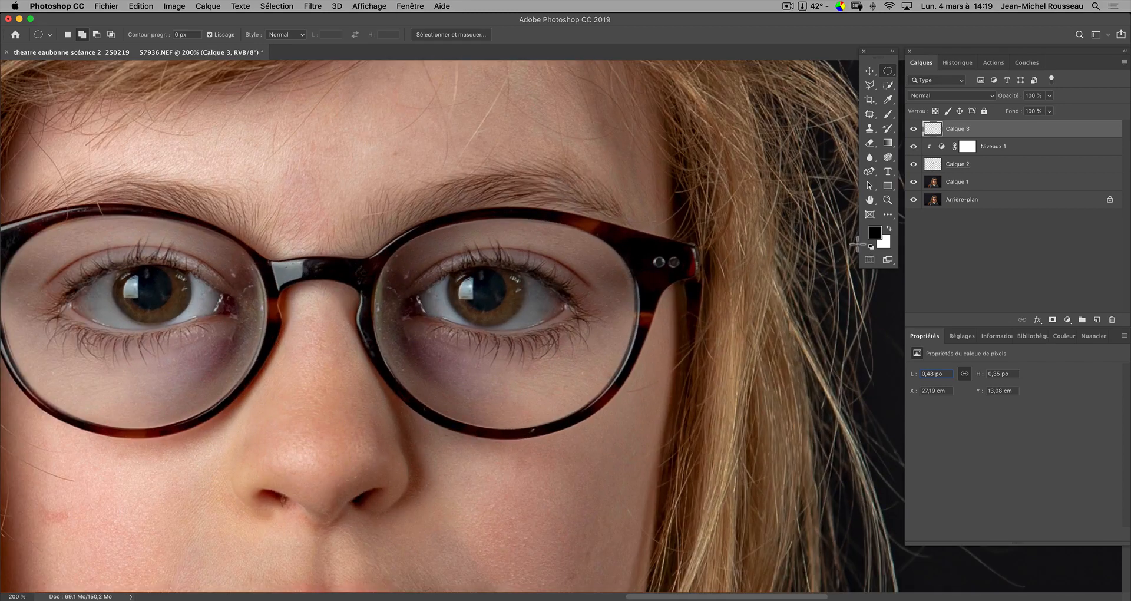
{"action": "left_click_drag", "start_coordinate": [717, 244], "coordinate": [821, 243]}
{"action": "left_click_drag", "start_coordinate": [494, 322], "coordinate": [559, 257]}
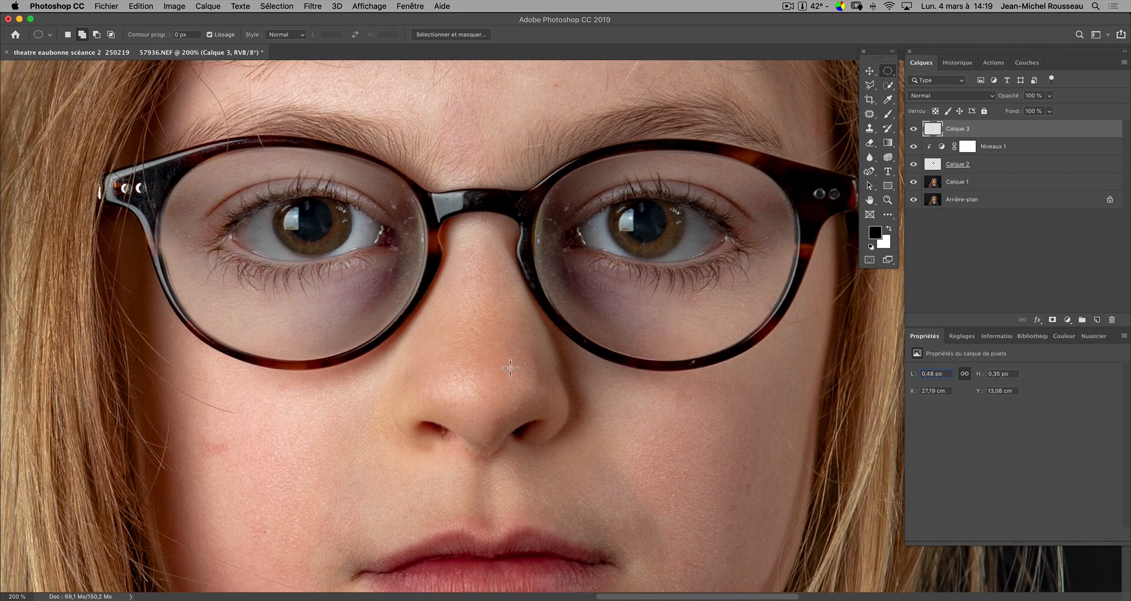
{"action": "left_click", "coordinate": [970, 186]}
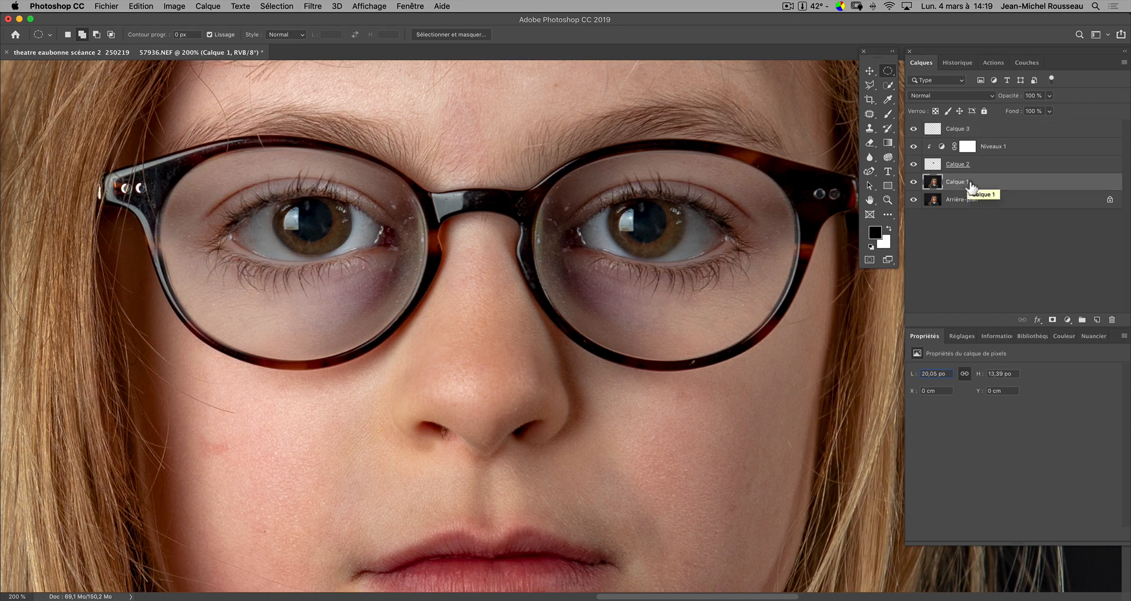
{"action": "left_click", "coordinate": [939, 167]}
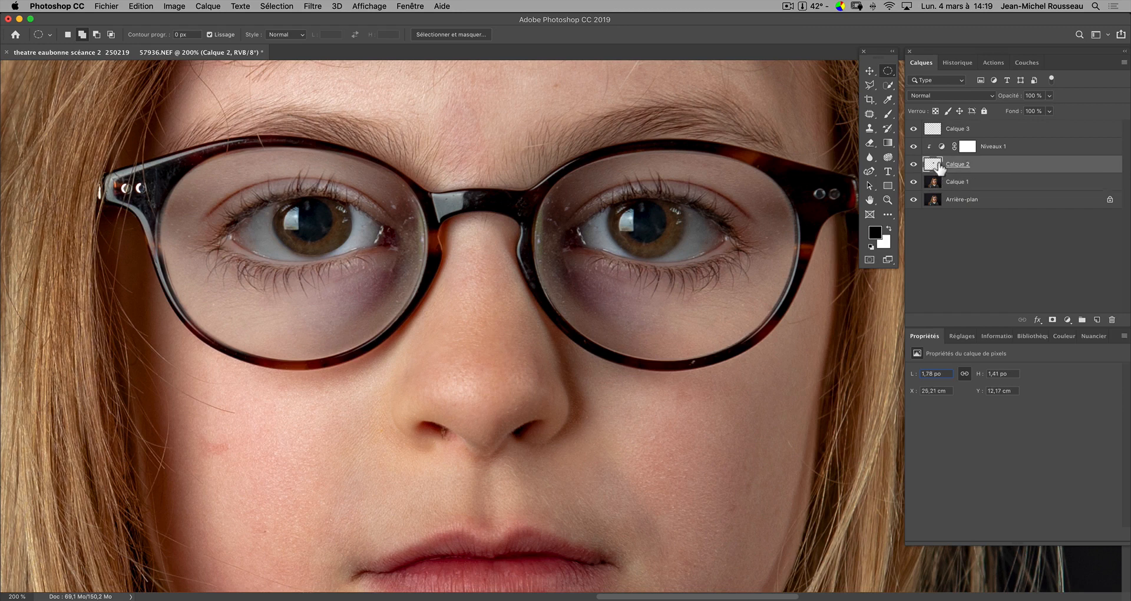
{"action": "left_click", "coordinate": [870, 86]}
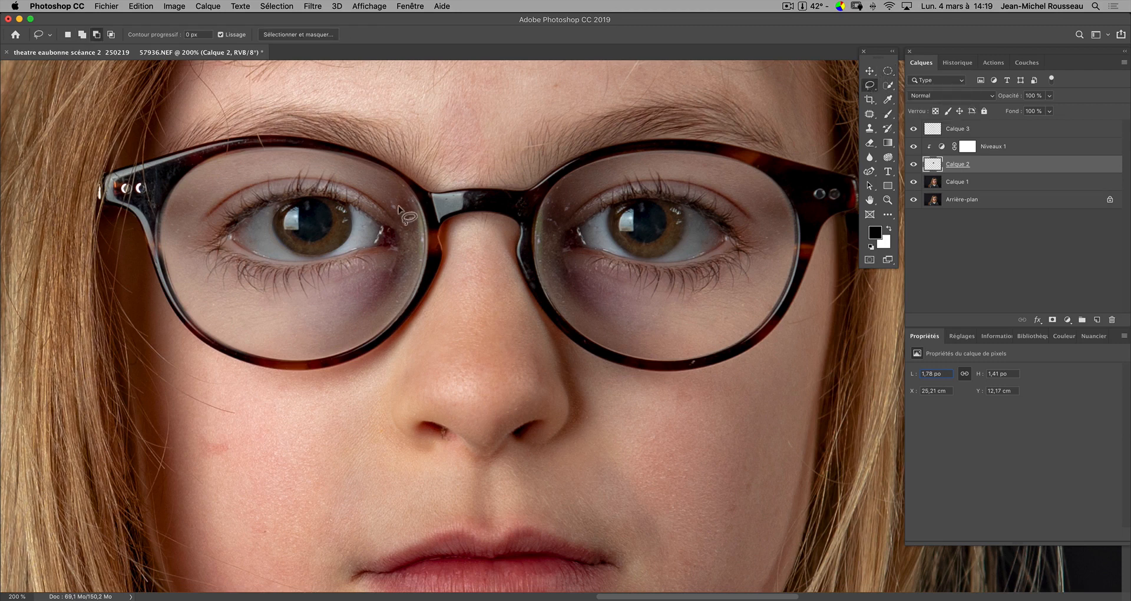
{"action": "mouse_move", "coordinate": [392, 174]}
{"action": "left_mouse_down"}
{"action": "mouse_move", "coordinate": [386, 256]}
{"action": "mouse_move", "coordinate": [328, 330]}
{"action": "mouse_move", "coordinate": [330, 352]}
{"action": "mouse_move", "coordinate": [378, 333]}
{"action": "mouse_move", "coordinate": [420, 283]}
{"action": "mouse_move", "coordinate": [425, 217]}
{"action": "mouse_move", "coordinate": [392, 175]}
{"action": "left_mouse_up"}
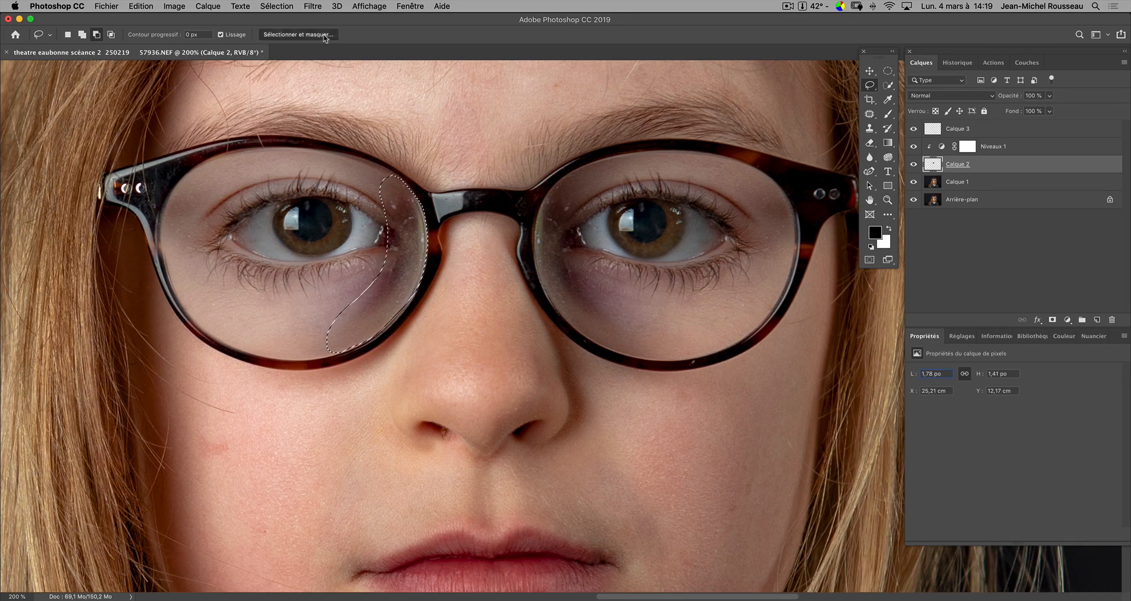
- Feather the lens-edge selection by about 18 px in Select and Mask and apply it
{"action": "left_click", "coordinate": [324, 36]}
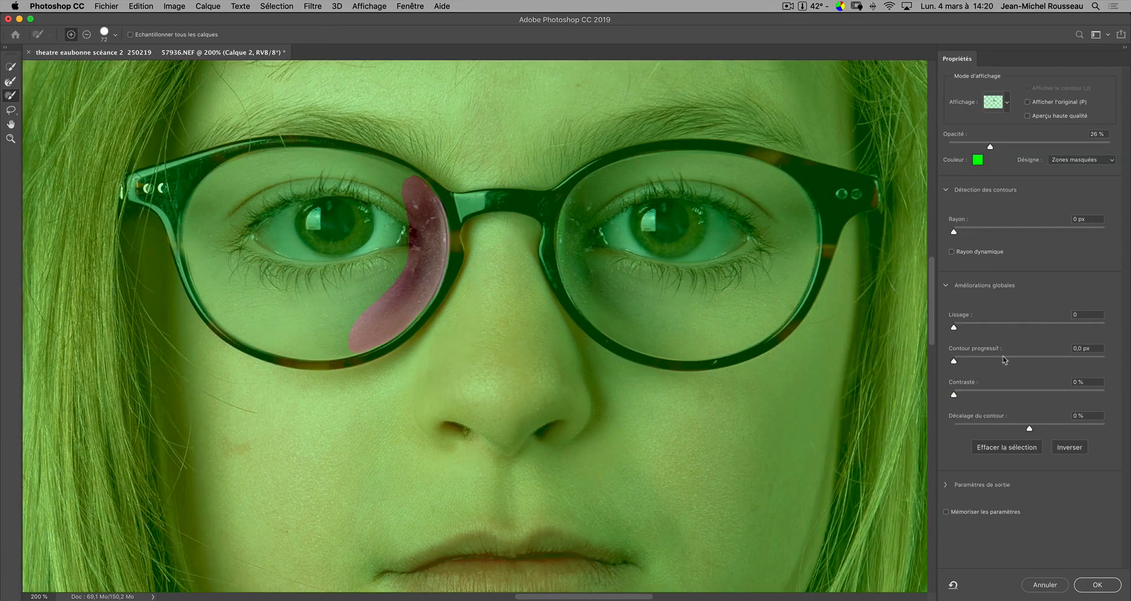
{"action": "left_click_drag", "start_coordinate": [1006, 358], "coordinate": [1019, 361]}
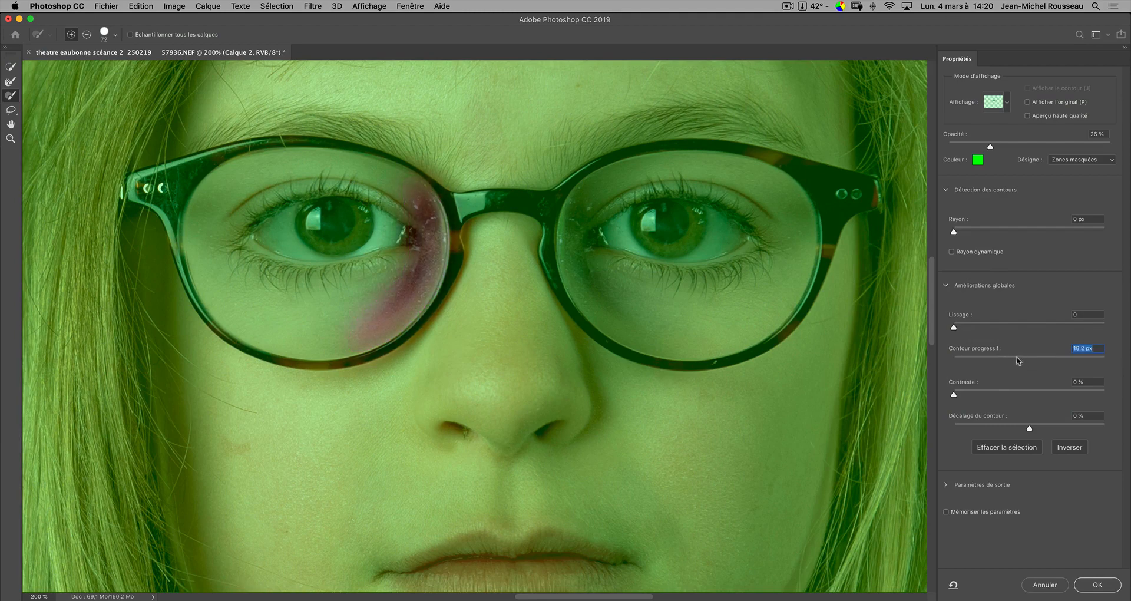
{"action": "left_click", "coordinate": [1093, 585]}
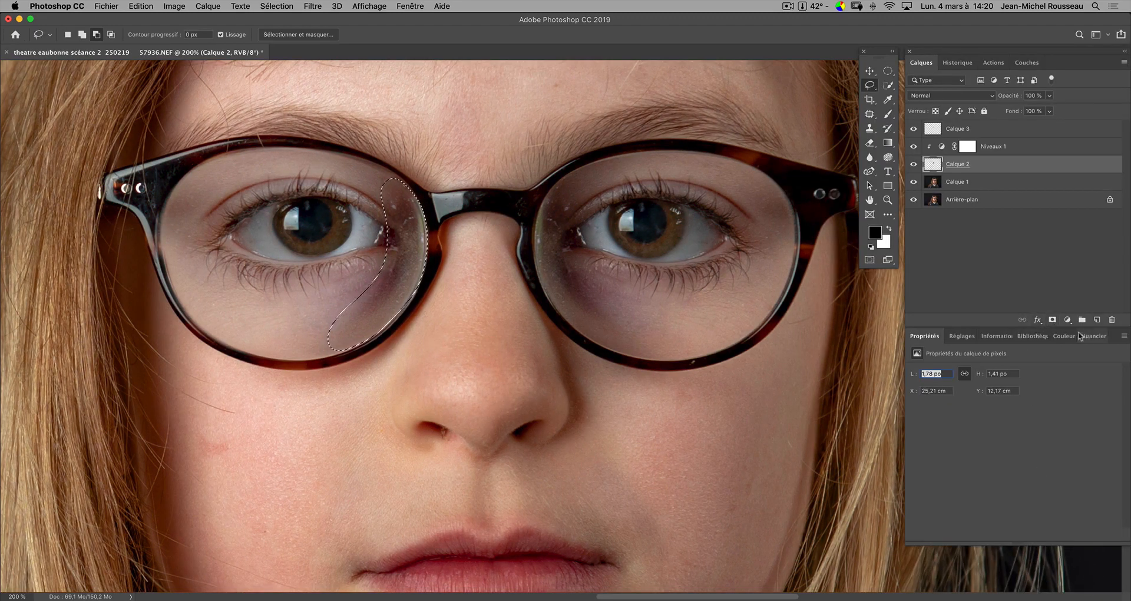
- Add a Levels adjustment masked to the selection above Calque 2 and set its midtone value to 1.52
{"action": "left_click", "coordinate": [1067, 321]}
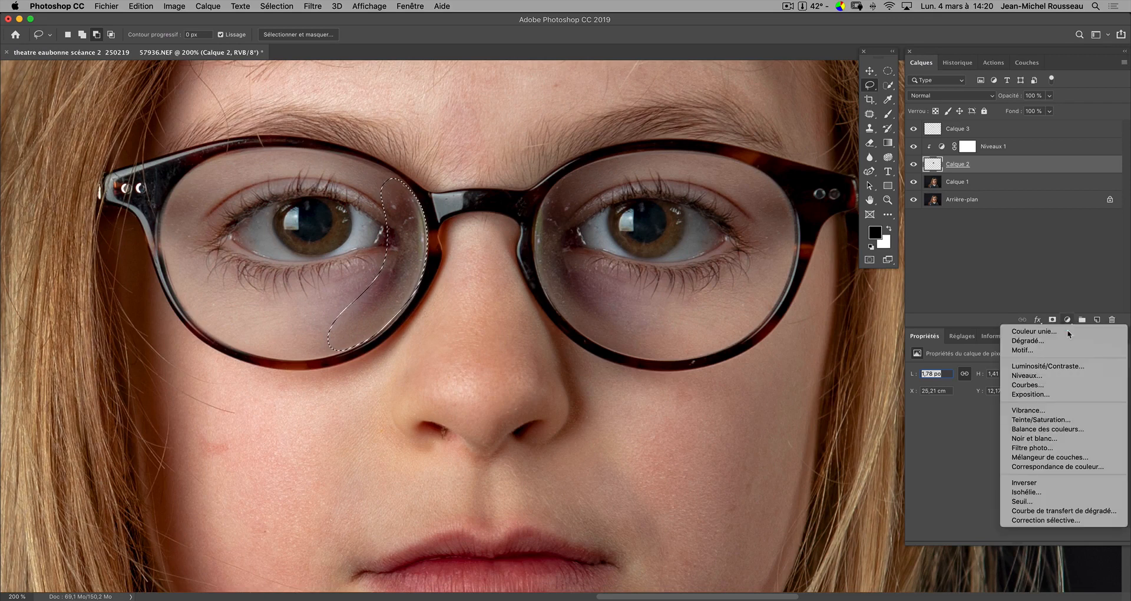
{"action": "left_click", "coordinate": [1071, 378]}
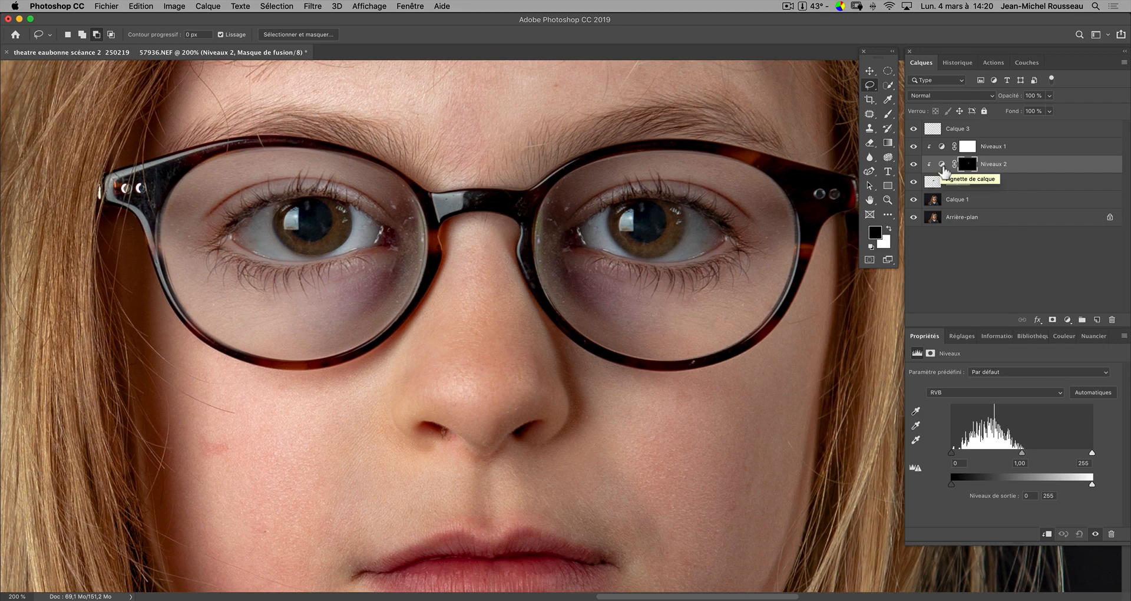
{"action": "left_click", "coordinate": [942, 165]}
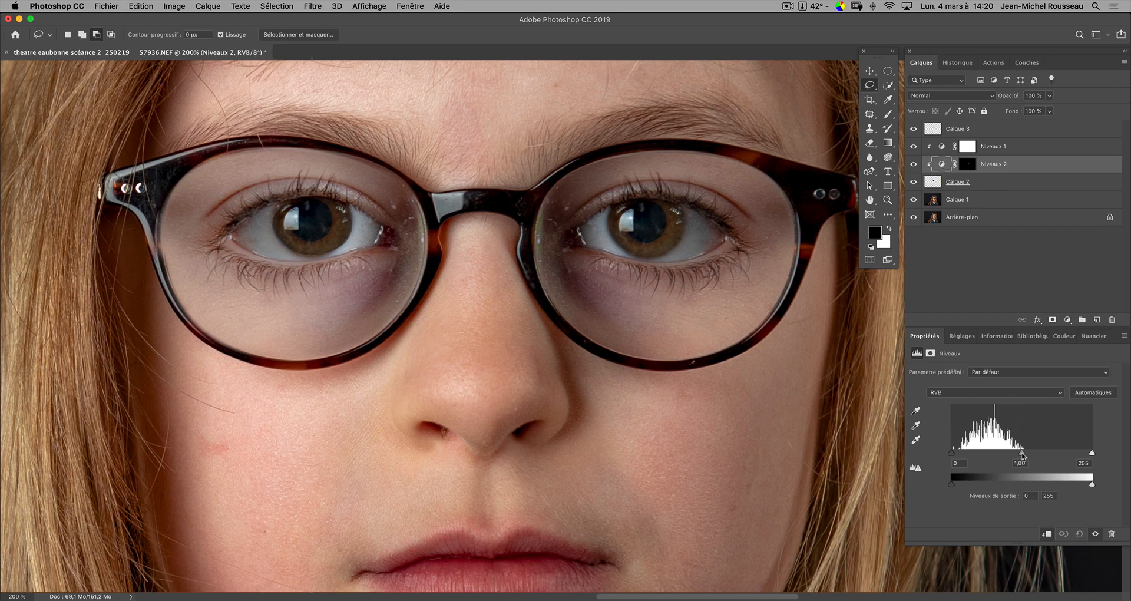
{"action": "left_click_drag", "start_coordinate": [1021, 454], "coordinate": [1012, 455]}
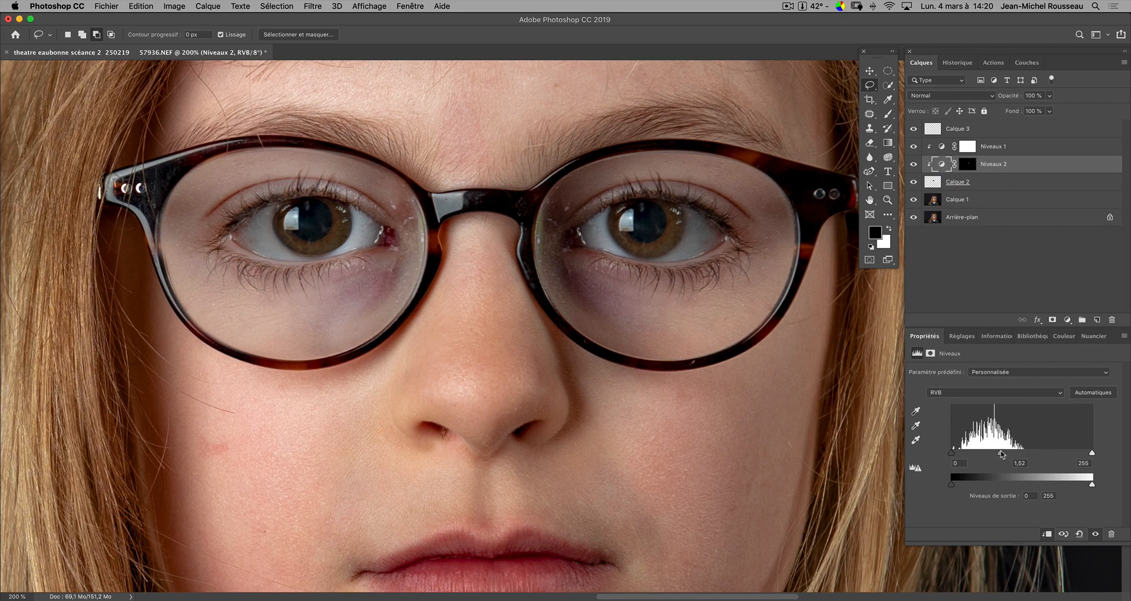
- Compare the lens shading in the portrait with the Niveaux 2 adjustment hidden and shown
{"action": "key", "text": "super+minus"}
{"action": "key", "text": "super+minus"}
{"action": "key", "text": "super+minus"}
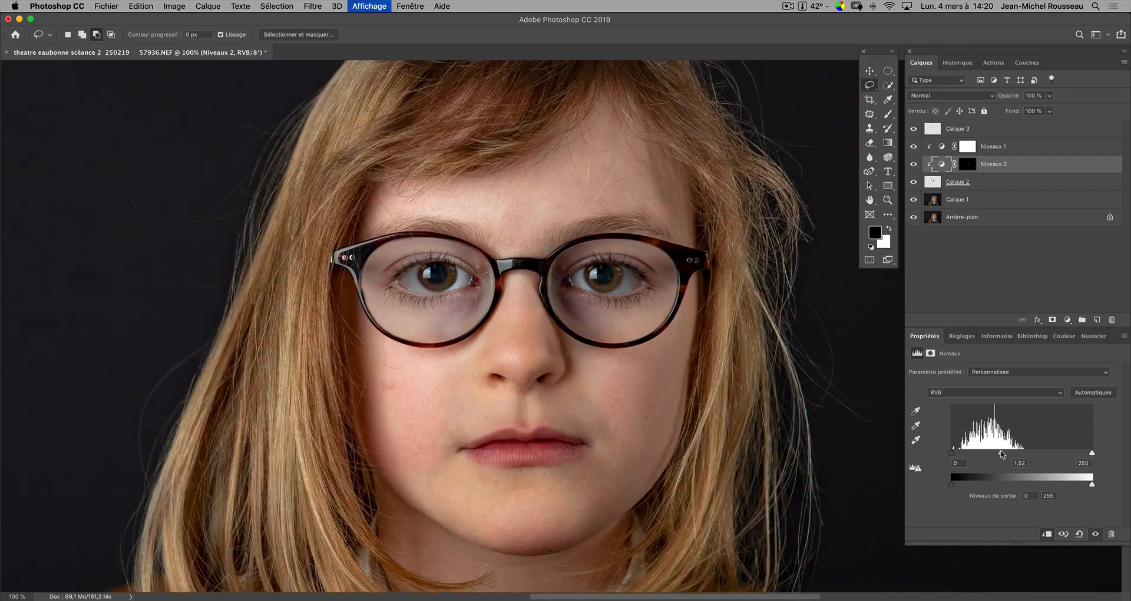
{"action": "key", "text": "super+minus"}
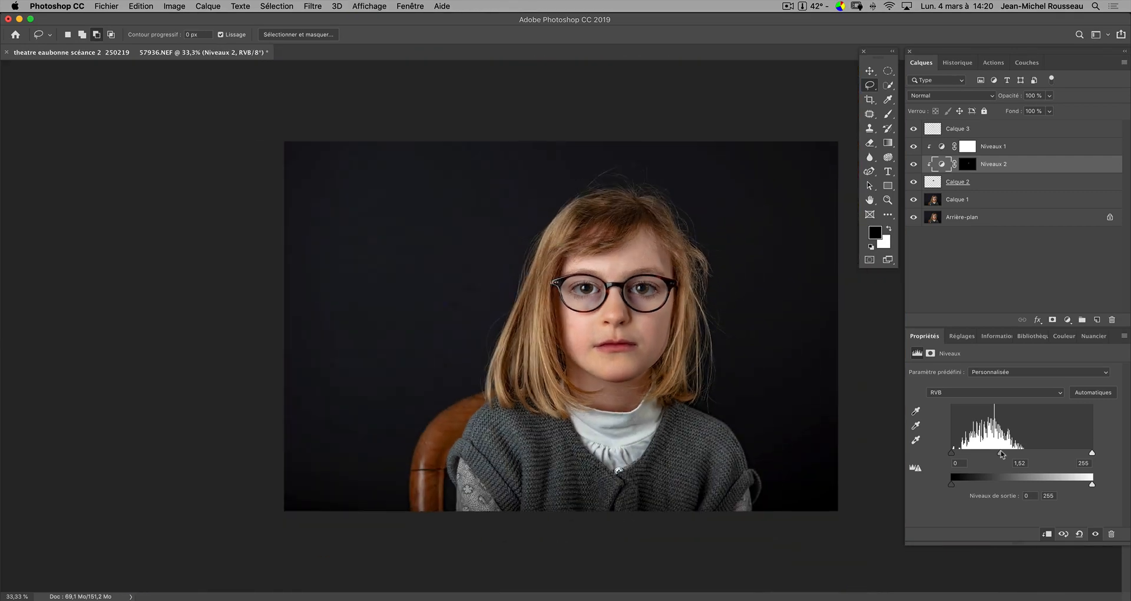
{"action": "key", "text": "super+plus"}
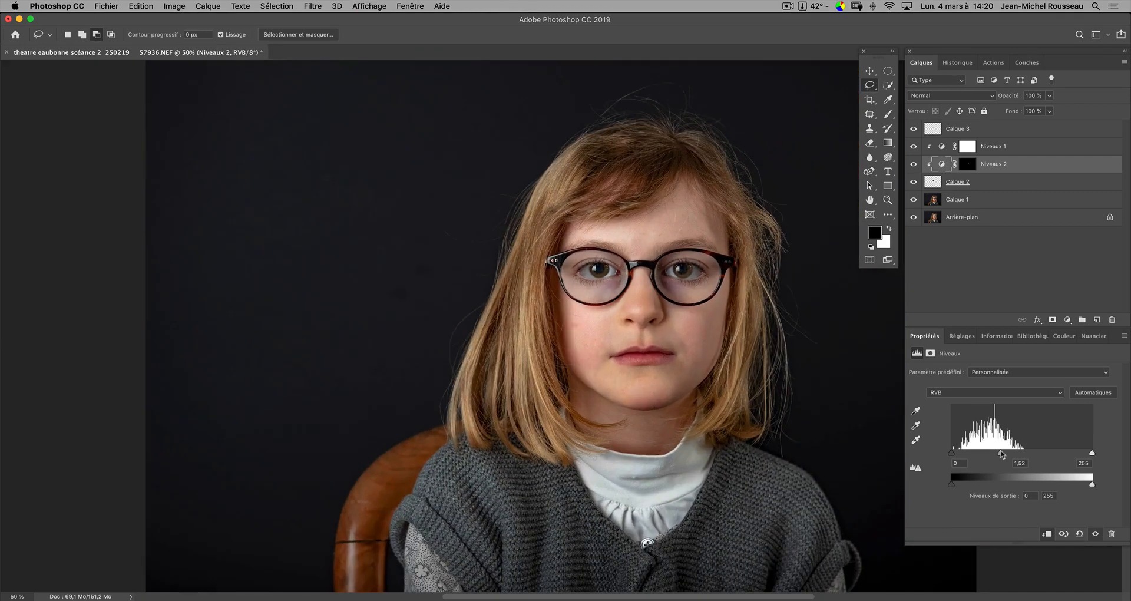
{"action": "key", "text": "super+plus"}
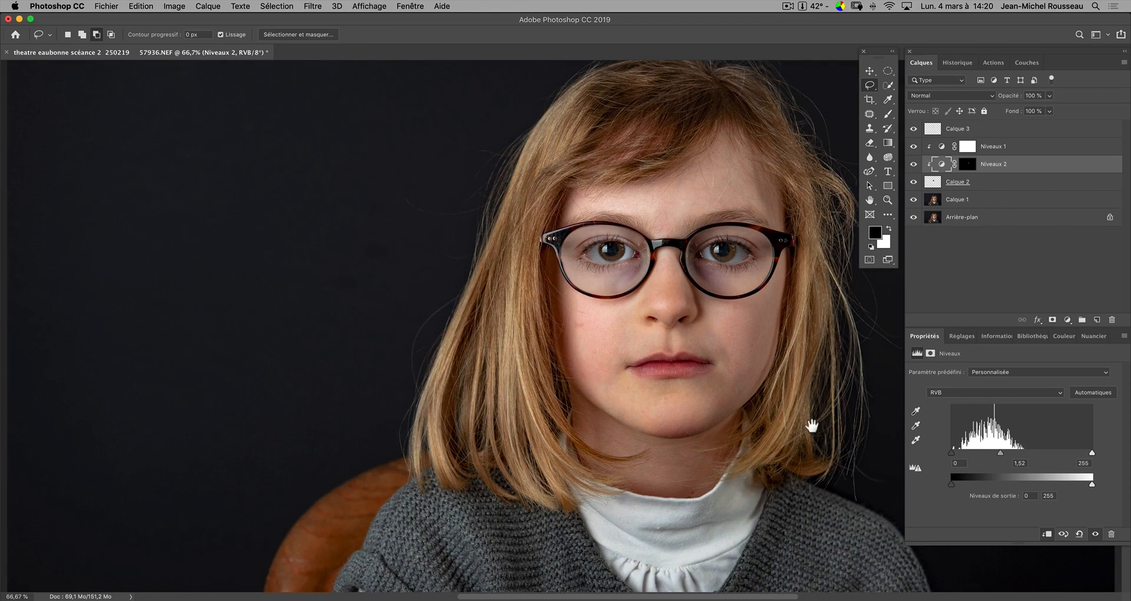
{"action": "left_click_drag", "start_coordinate": [810, 422], "coordinate": [669, 412]}
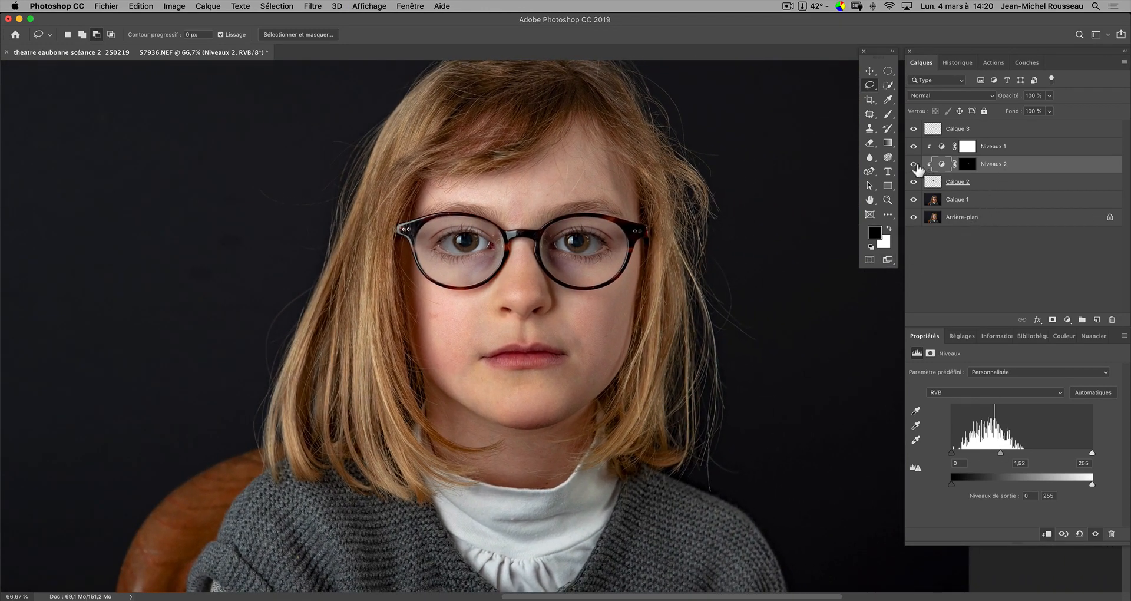
{"action": "left_click", "coordinate": [914, 164]}
{"action": "left_click", "coordinate": [914, 164]}
{"action": "left_click", "coordinate": [914, 164]}
{"action": "left_click", "coordinate": [914, 164]}
{"action": "left_click", "coordinate": [913, 164]}
{"action": "left_click", "coordinate": [914, 164]}
- Feather the Niveaux 2 layer mask by 9.6 px and check the lens up close with the adjustment off and on
{"action": "left_click", "coordinate": [969, 166]}
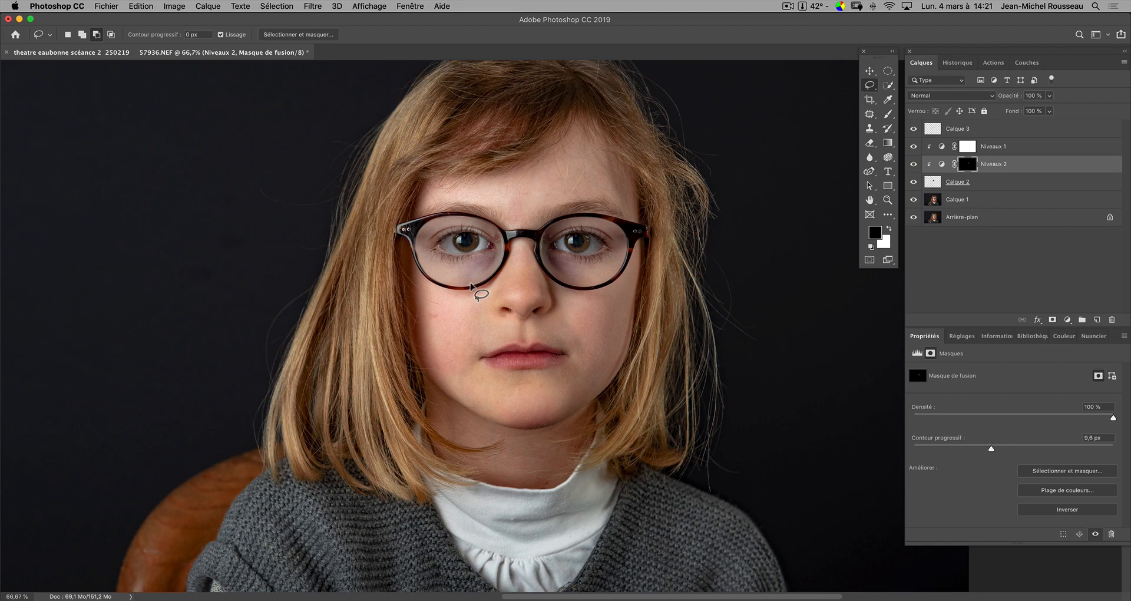
{"action": "key", "text": "super+plus"}
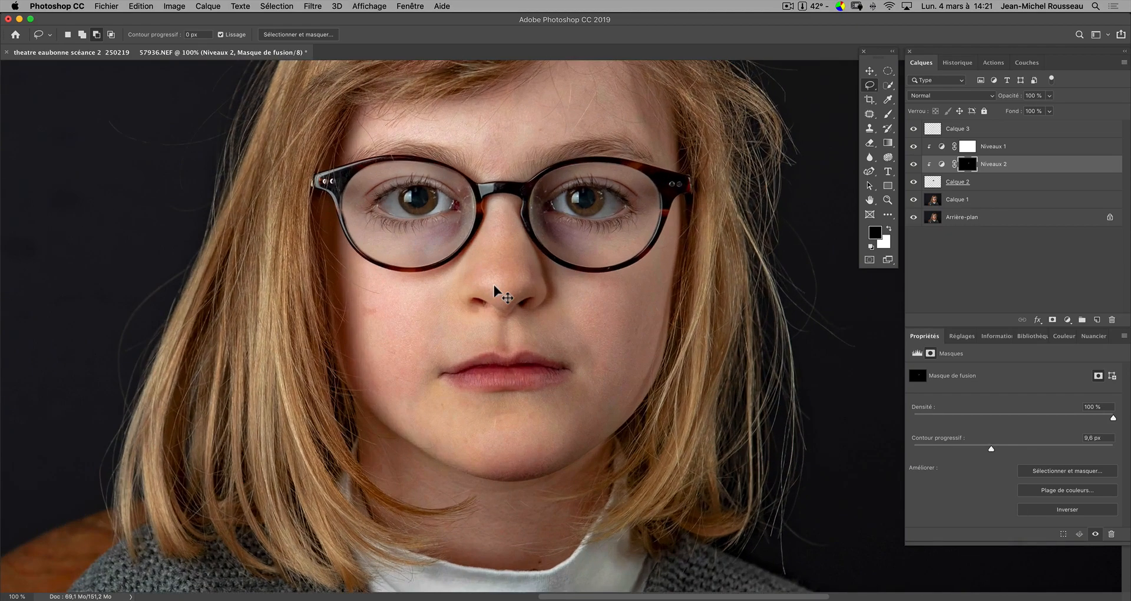
{"action": "key", "text": "super+plus"}
{"action": "left_click_drag", "start_coordinate": [431, 242], "coordinate": [538, 361]}
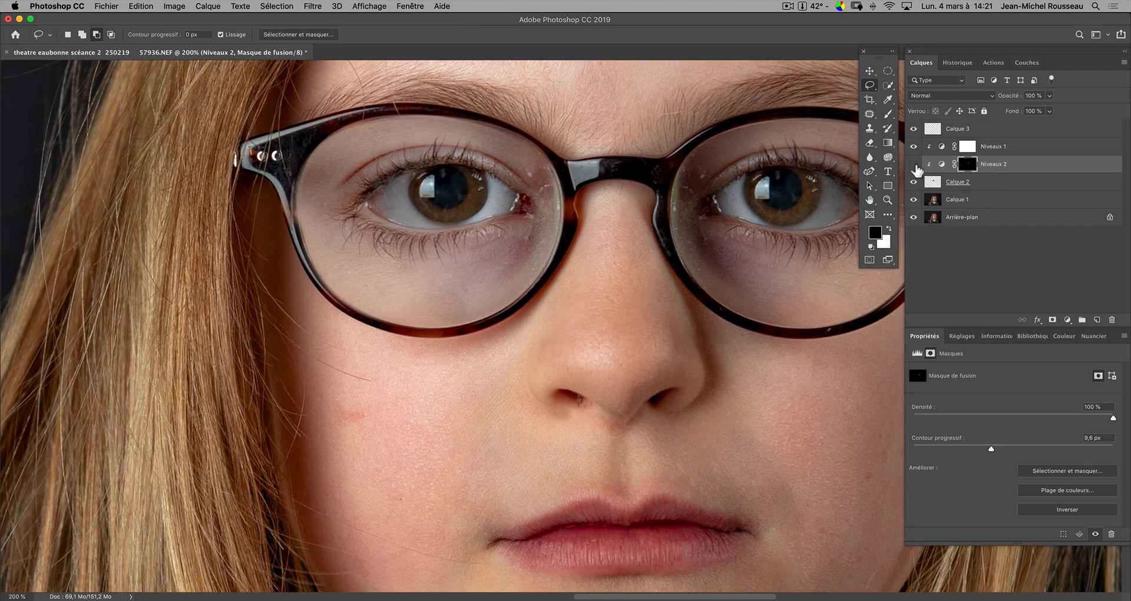
{"action": "left_click", "coordinate": [914, 165]}
{"action": "left_click", "coordinate": [915, 165]}
{"action": "left_click", "coordinate": [915, 165]}
{"action": "left_click", "coordinate": [915, 165]}
- Stamp all visible layers into a new merged layer above Calque 3
{"action": "key", "text": "super+minus"}
{"action": "key", "text": "super+minus"}
{"action": "key", "text": "super+minus"}
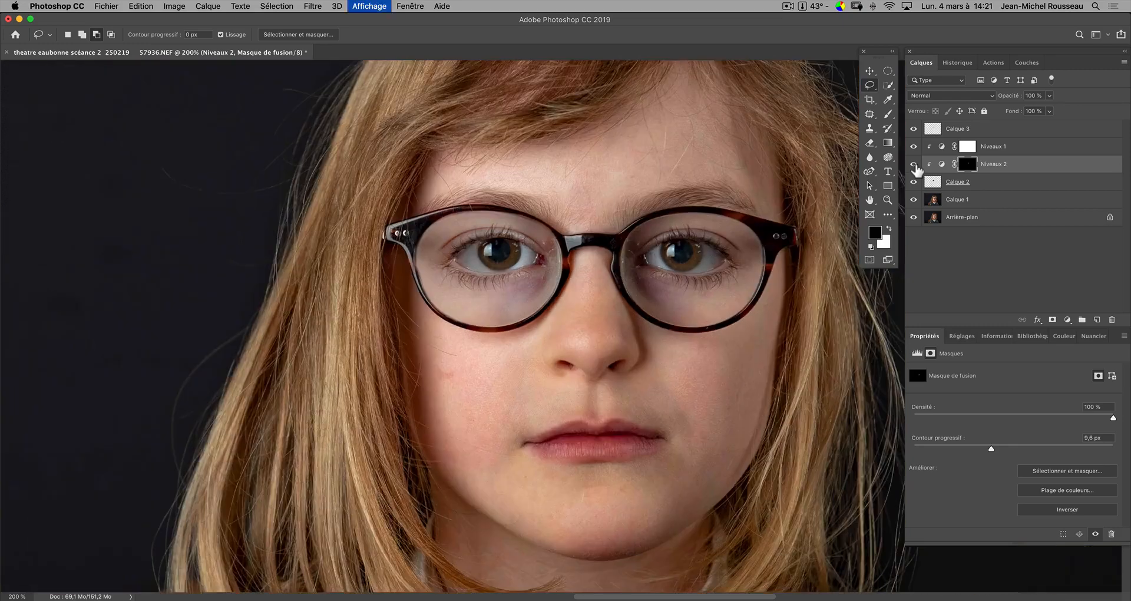
{"action": "key", "text": "super+minus"}
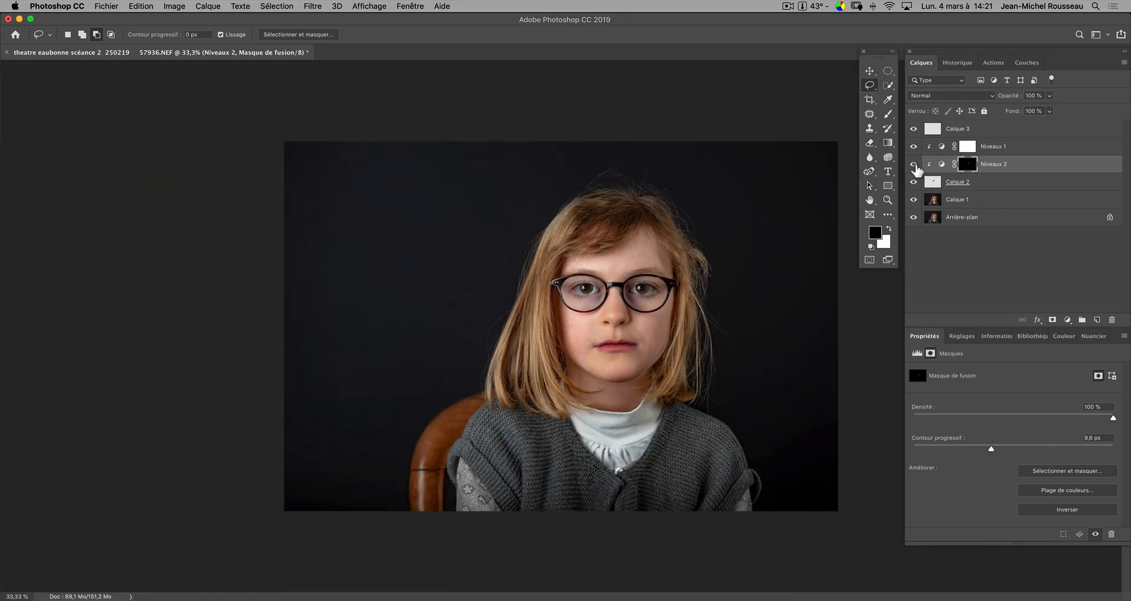
{"action": "left_click", "coordinate": [984, 129]}
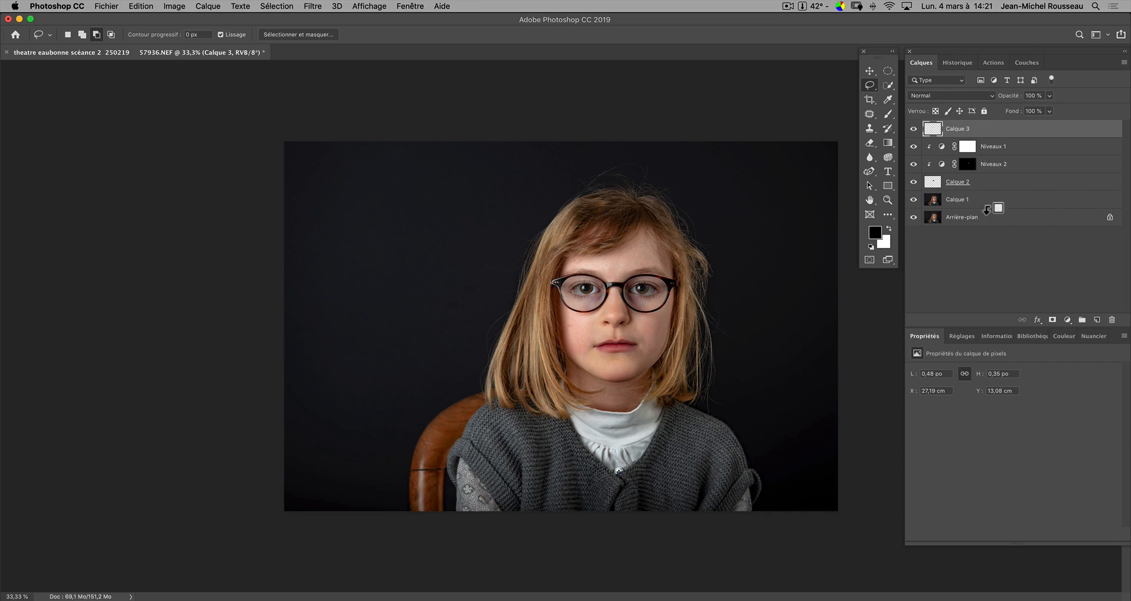
{"action": "key", "text": "super+alt+shift+e"}
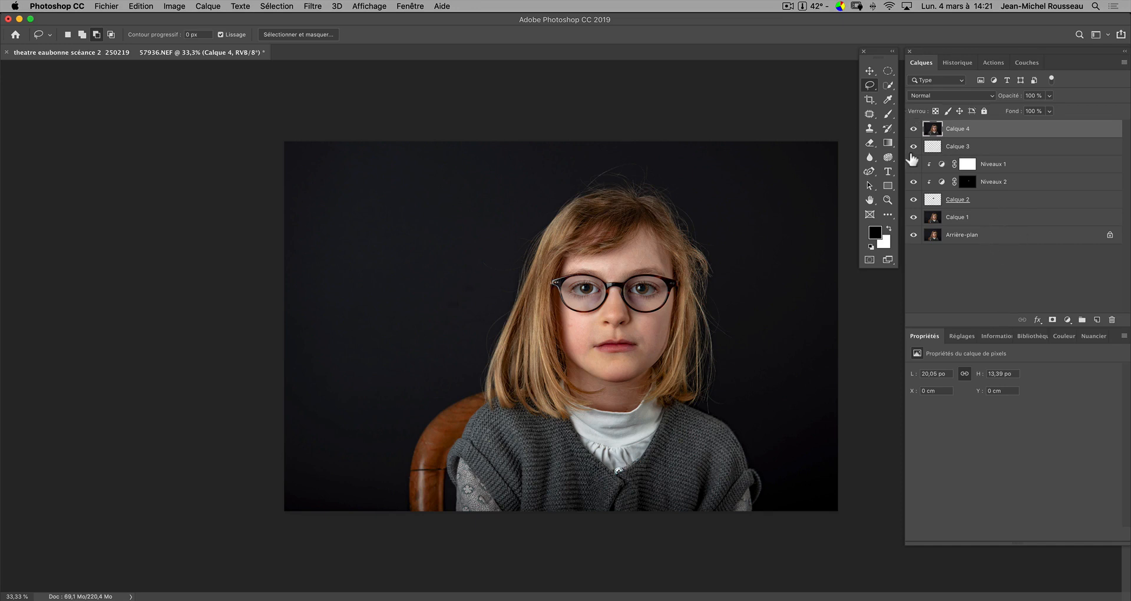
- Crop away the empty background on both sides of the girl to a width of about 32.4 cm, keeping the full height
{"action": "left_click", "coordinate": [870, 101]}
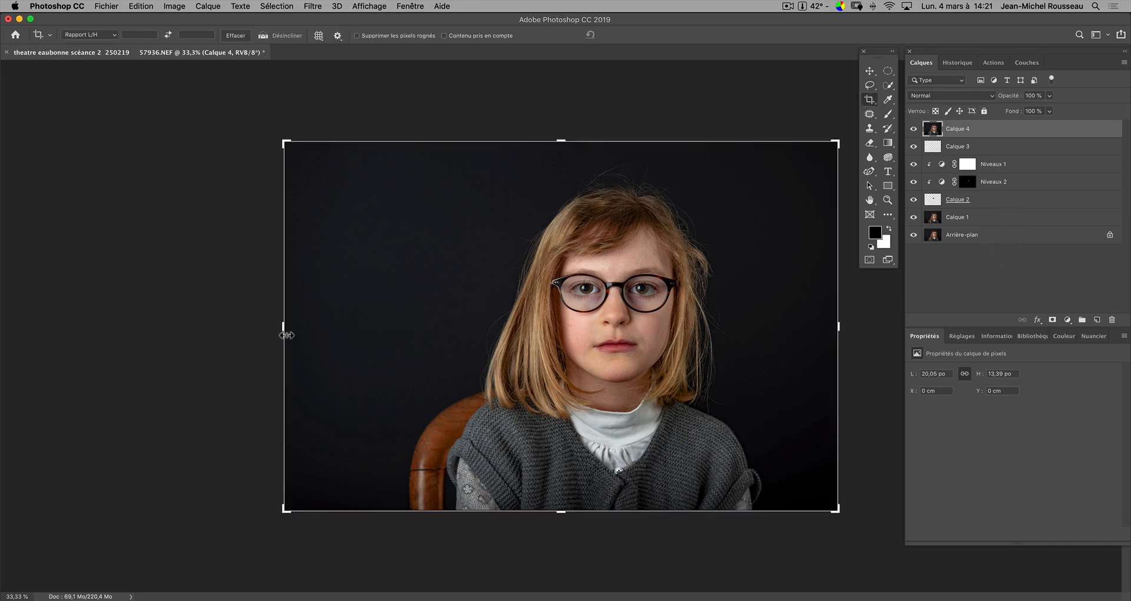
{"action": "left_click_drag", "start_coordinate": [284, 327], "coordinate": [354, 333]}
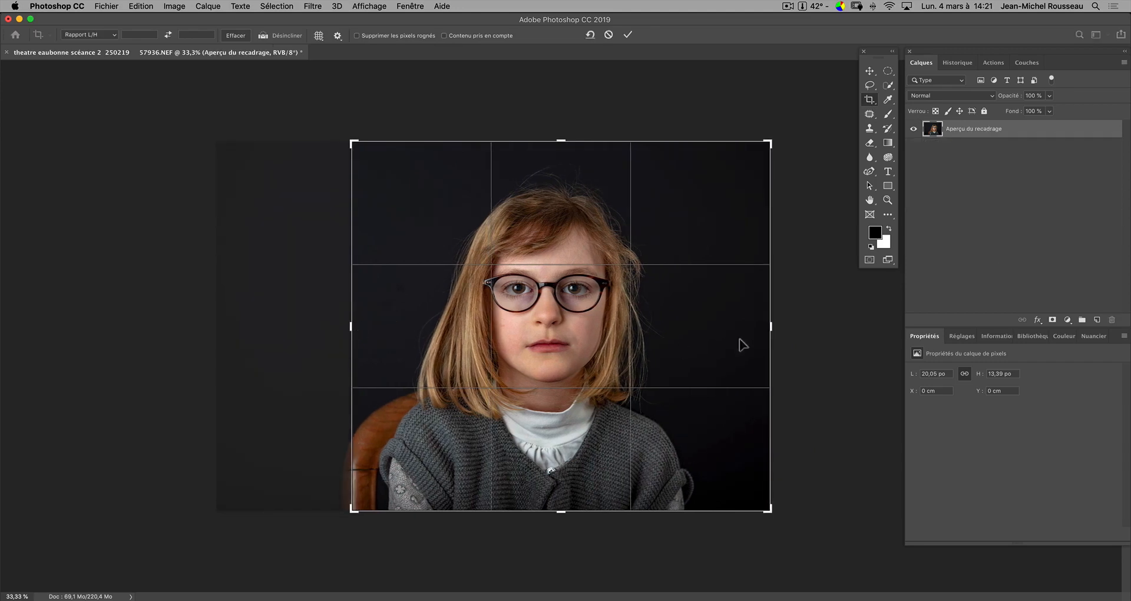
{"action": "left_click_drag", "start_coordinate": [772, 329], "coordinate": [739, 324]}
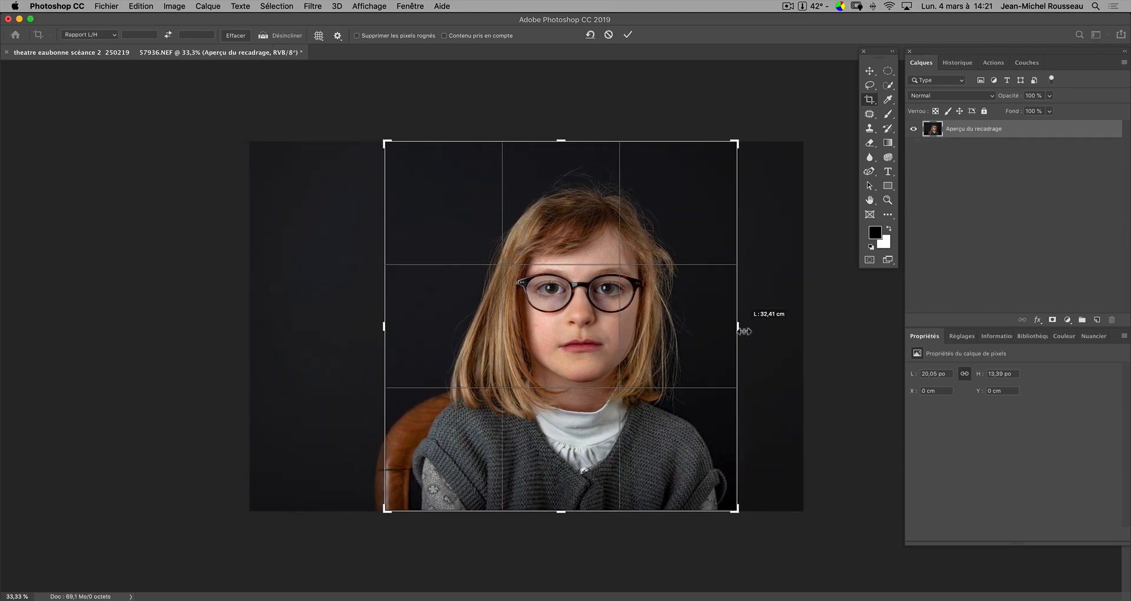
{"action": "left_click", "coordinate": [628, 36]}
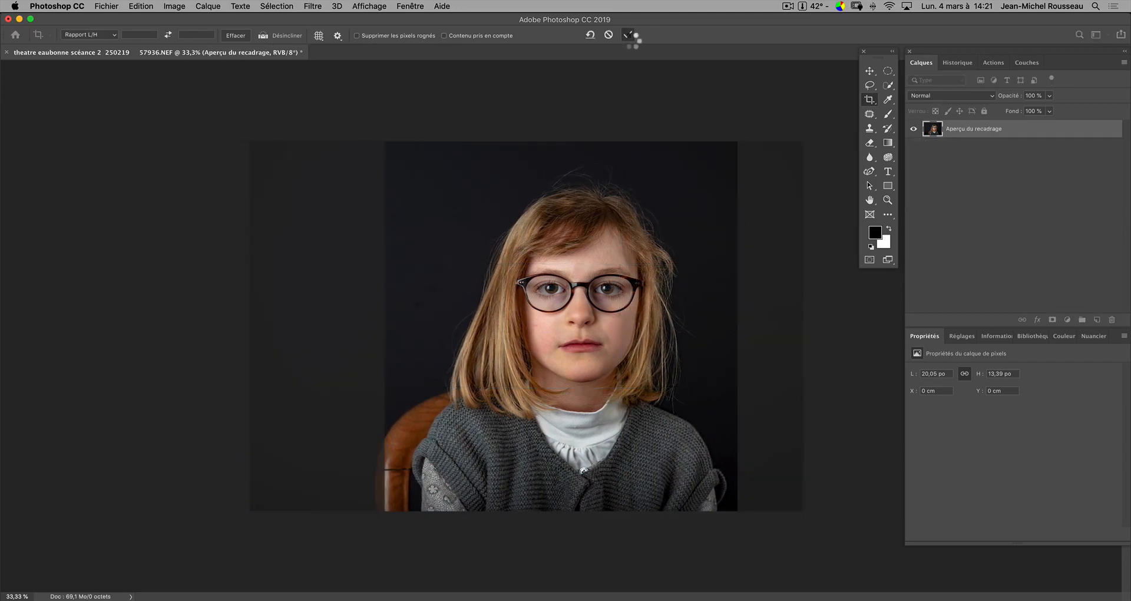
- Add a Levels adjustment above Calque 4 with the black input at 14 and the white input at 229
{"action": "left_click", "coordinate": [1066, 320]}
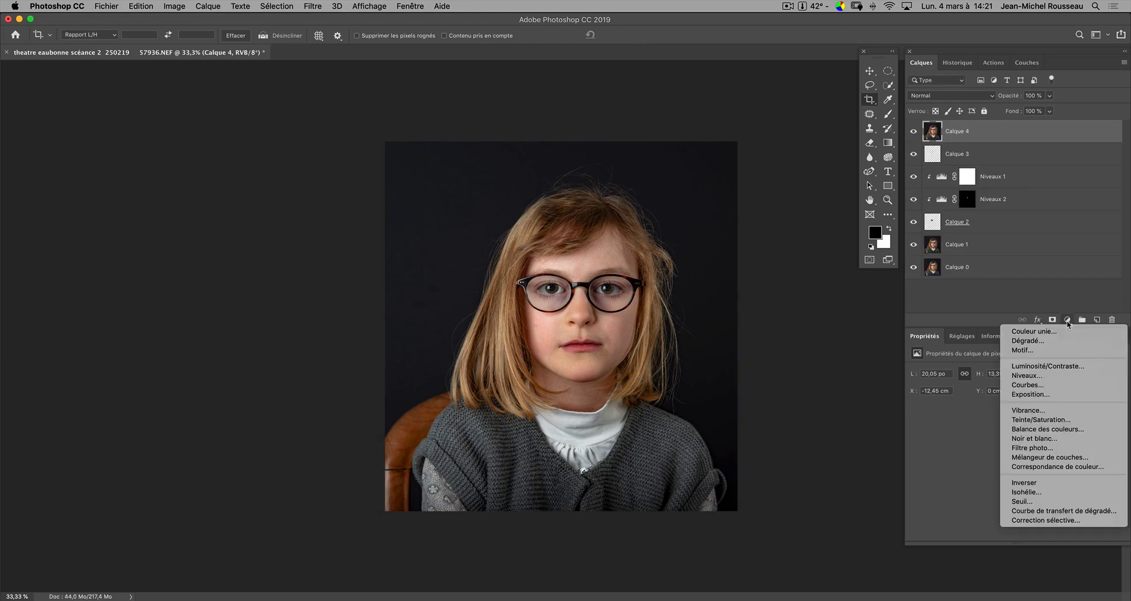
{"action": "left_click", "coordinate": [1063, 375]}
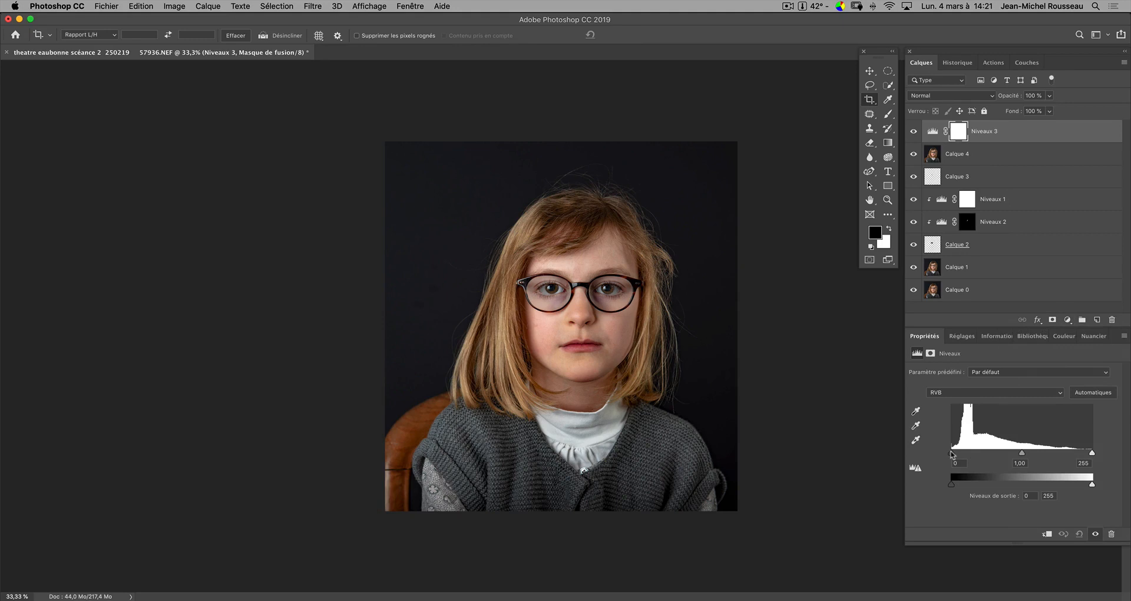
{"action": "left_click_drag", "start_coordinate": [952, 454], "coordinate": [960, 455]}
{"action": "left_click_drag", "start_coordinate": [1092, 453], "coordinate": [1078, 454]}
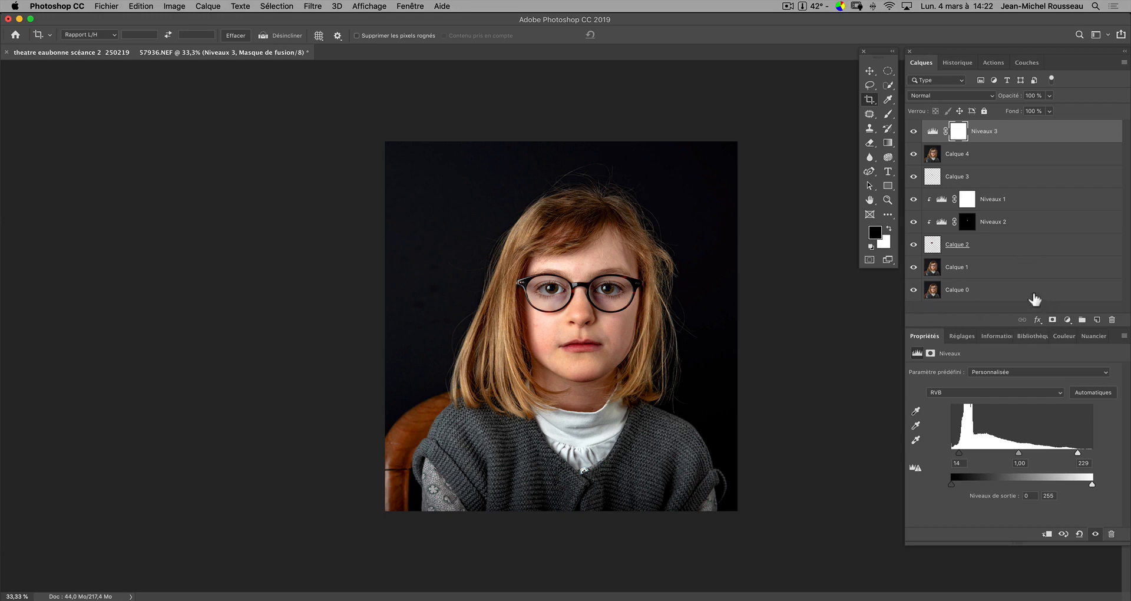
- Compare the original Calque 0 alone with the full retouched layer stack several times, leaving all layers visible
{"action": "left_click", "coordinate": [913, 290], "text": "alt"}
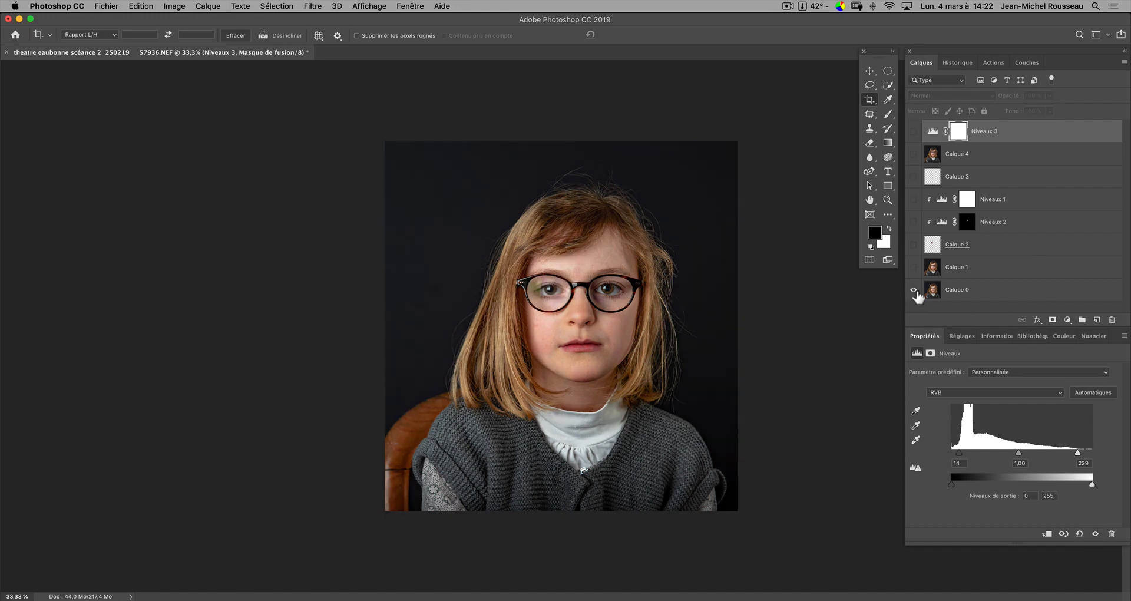
{"action": "left_click", "coordinate": [914, 290], "text": "alt"}
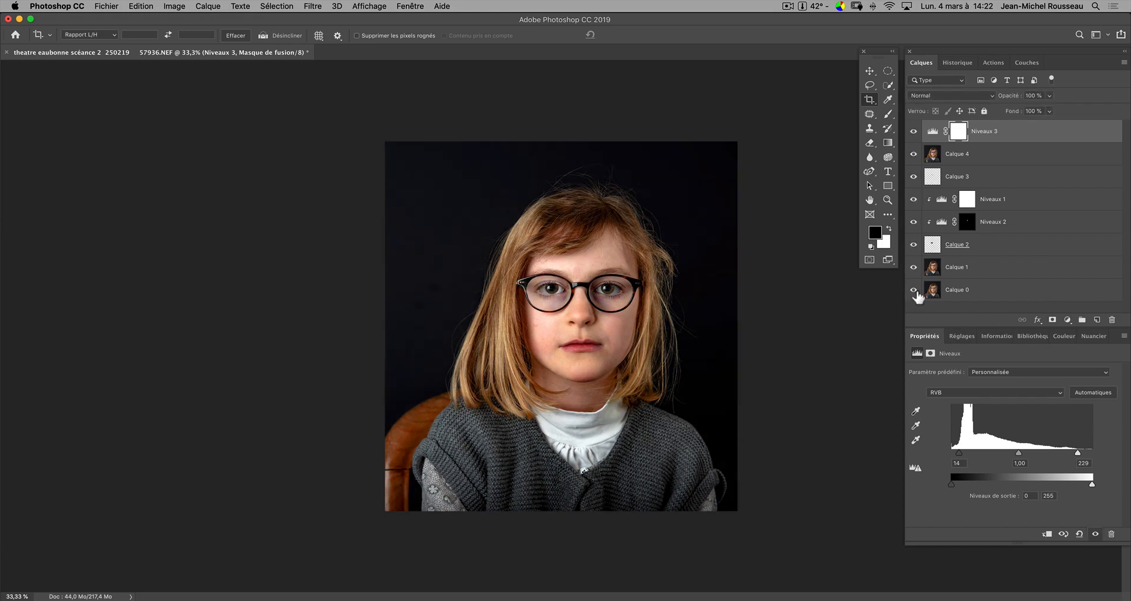
{"action": "left_click", "coordinate": [914, 290], "text": "alt"}
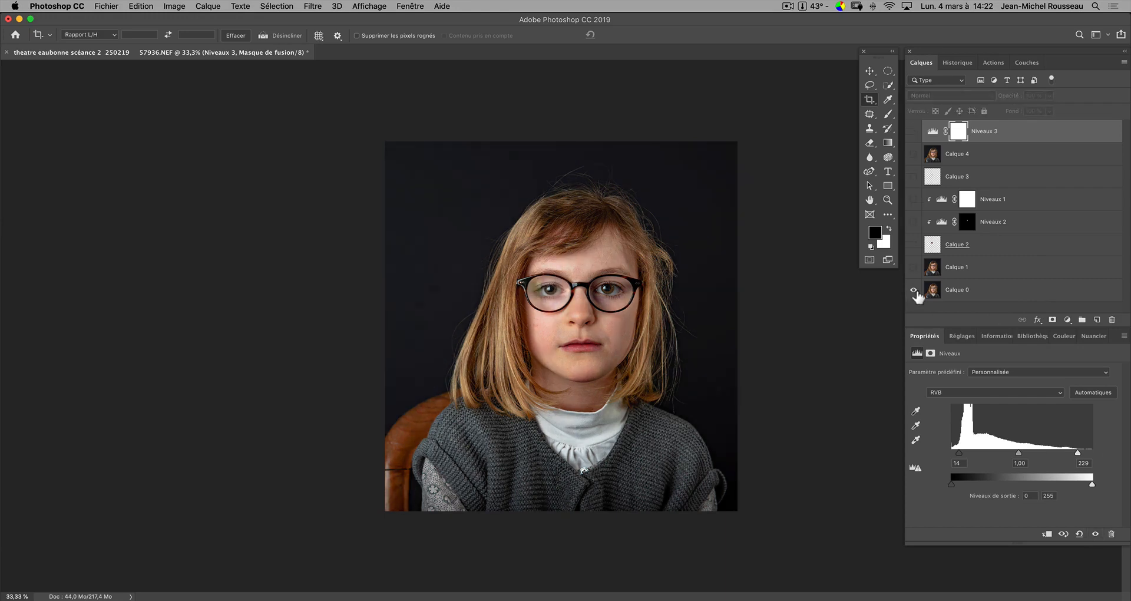
{"action": "left_click", "coordinate": [913, 290], "text": "alt"}
{"action": "left_click", "coordinate": [913, 290], "text": "alt"}
{"action": "left_click", "coordinate": [914, 290], "text": "alt"}
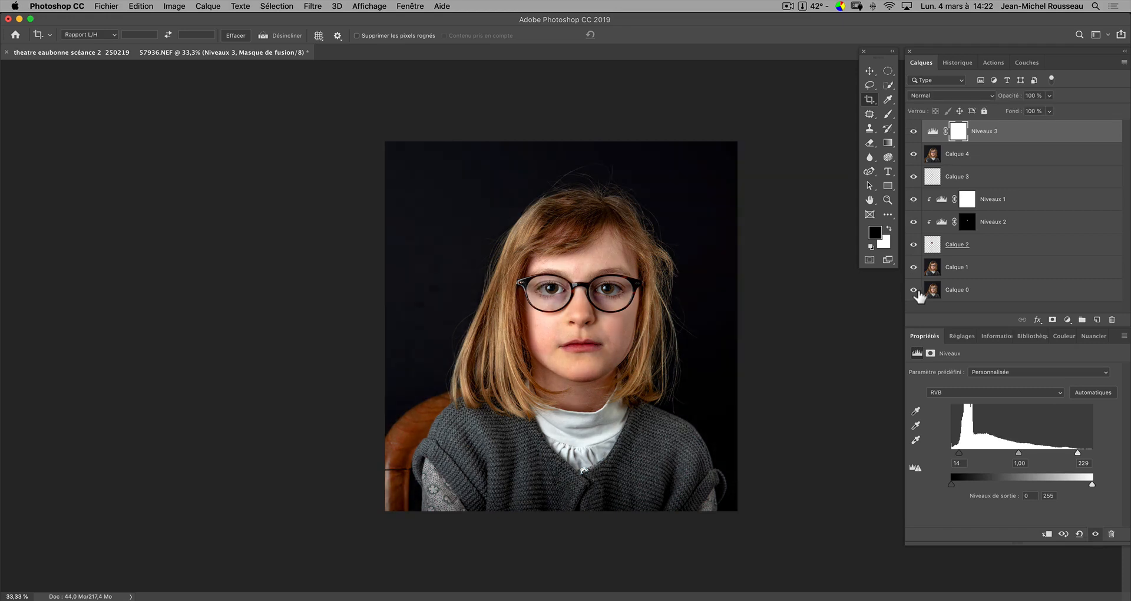